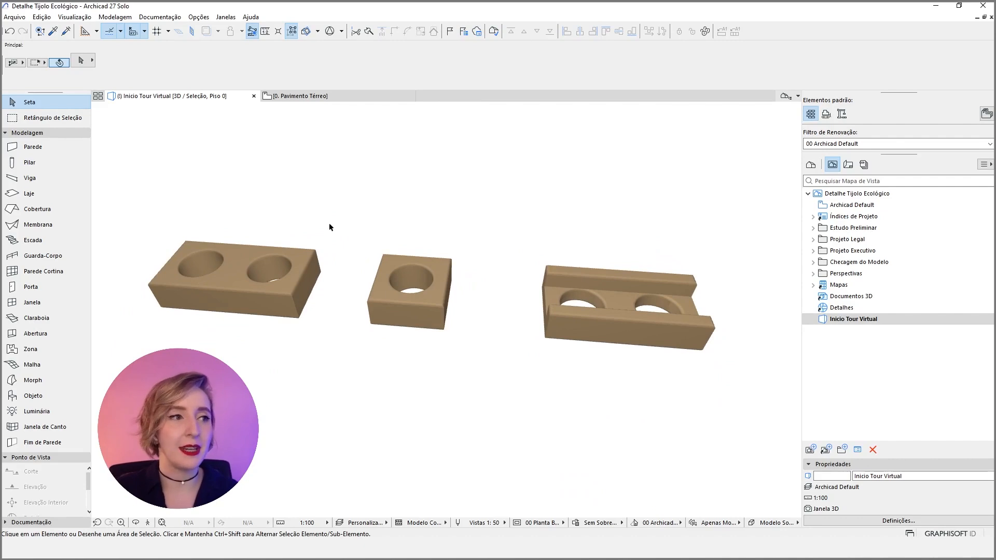
pyautogui.moveTo(355, 196); pyautogui.dragTo(230, 174)
pyautogui.moveTo(485, 206); pyautogui.dragTo(508, 232)
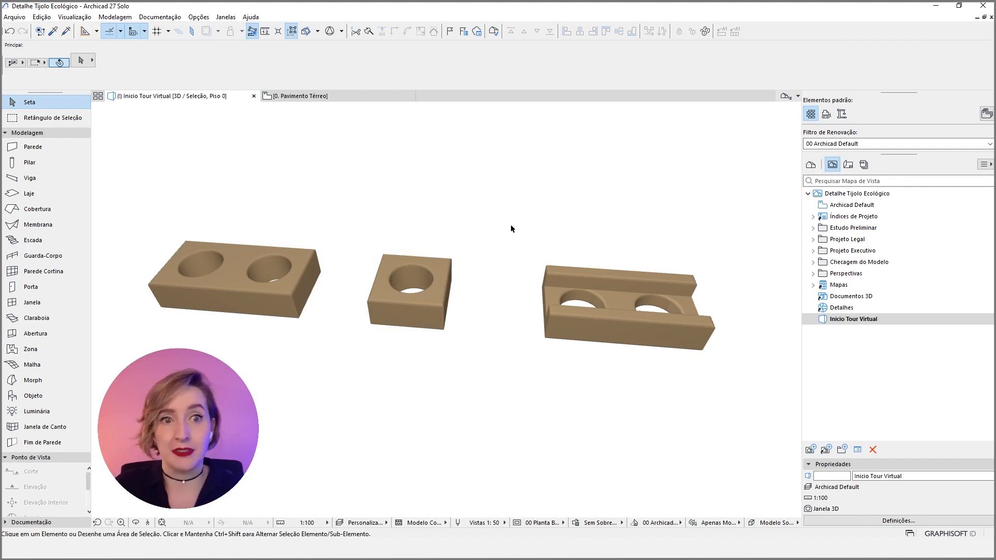
pyautogui.moveTo(726, 241); pyautogui.dragTo(611, 244)
pyautogui.moveTo(593, 251); pyautogui.dragTo(598, 273, button='middle')
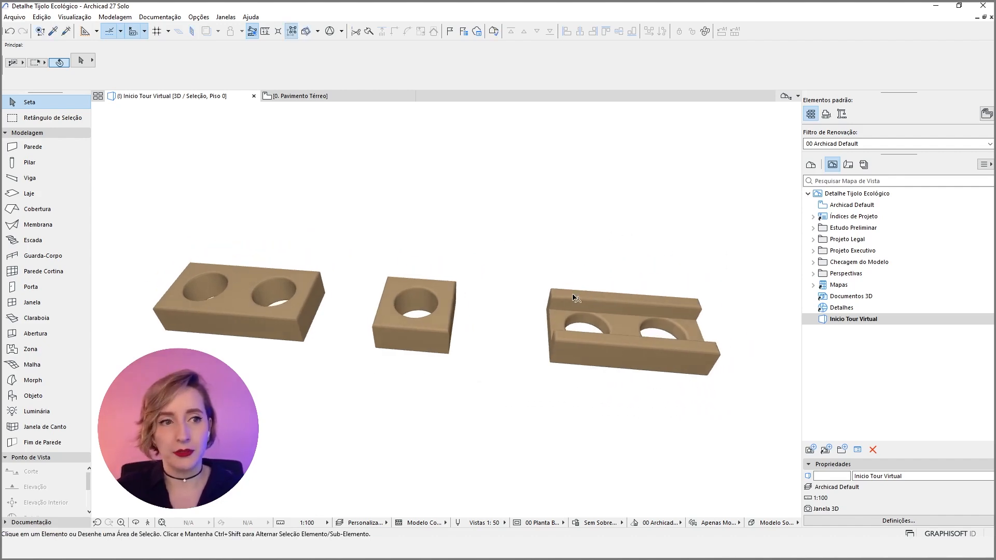
pyautogui.keyDown('shift'); pyautogui.moveTo(623, 354); pyautogui.dragTo(317, 355, button='middle'); pyautogui.keyUp('shift')
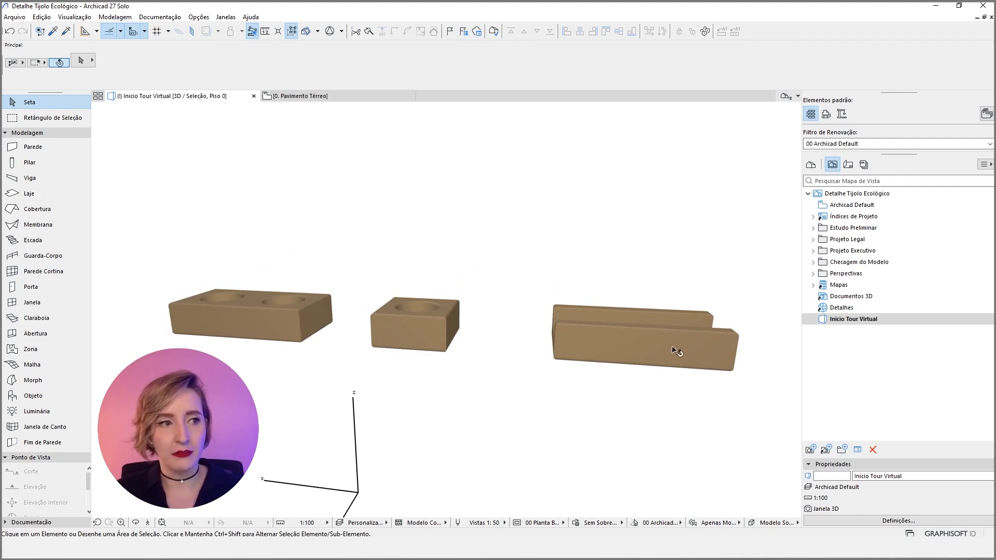
pyautogui.keyDown('shift'); pyautogui.moveTo(659, 318); pyautogui.dragTo(278, 296, button='middle'); pyautogui.keyUp('shift')
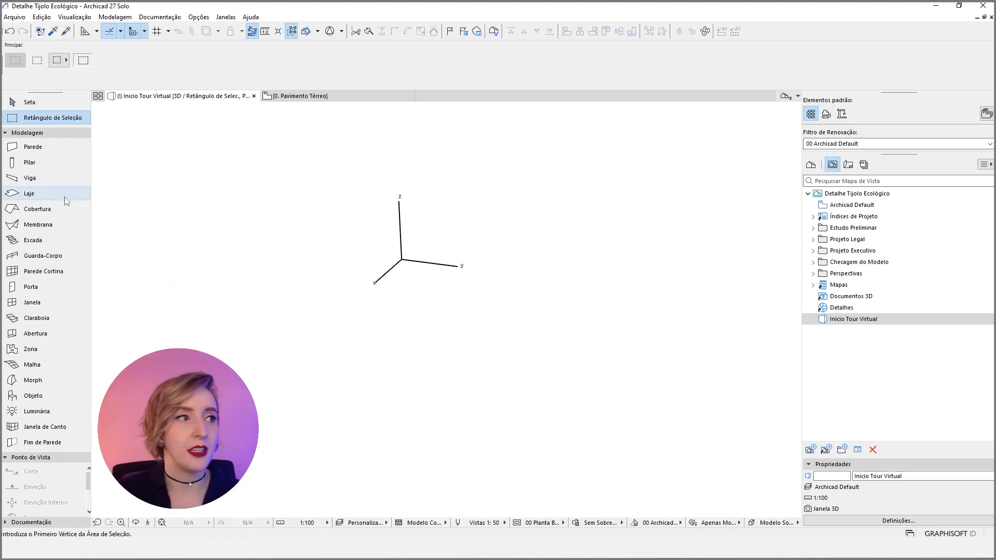
# Step: Set the Slab (Laje) tool to have no classification and use the Vegetal Archicad layer
pyautogui.click(64, 195)
pyautogui.click(178, 60)
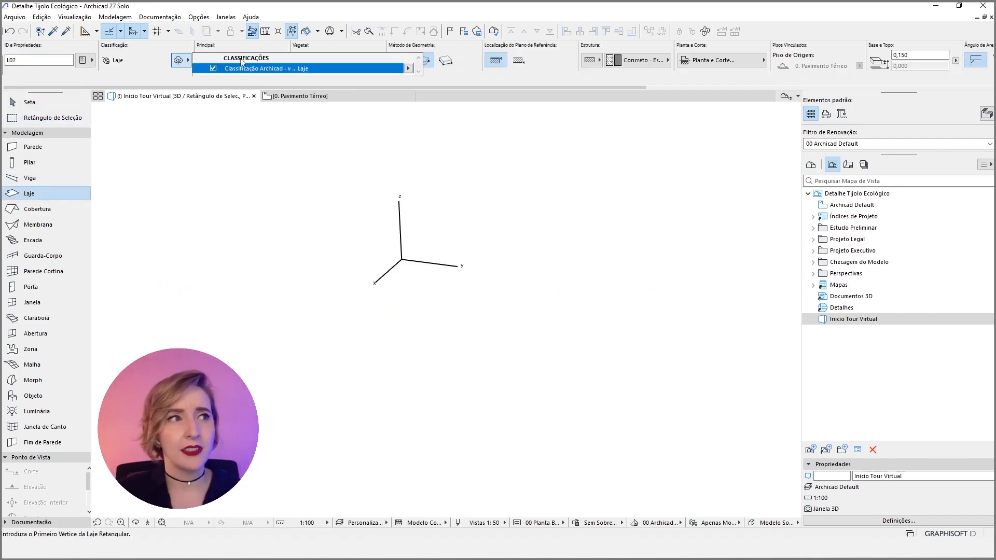
pyautogui.click(212, 68)
pyautogui.click(337, 60)
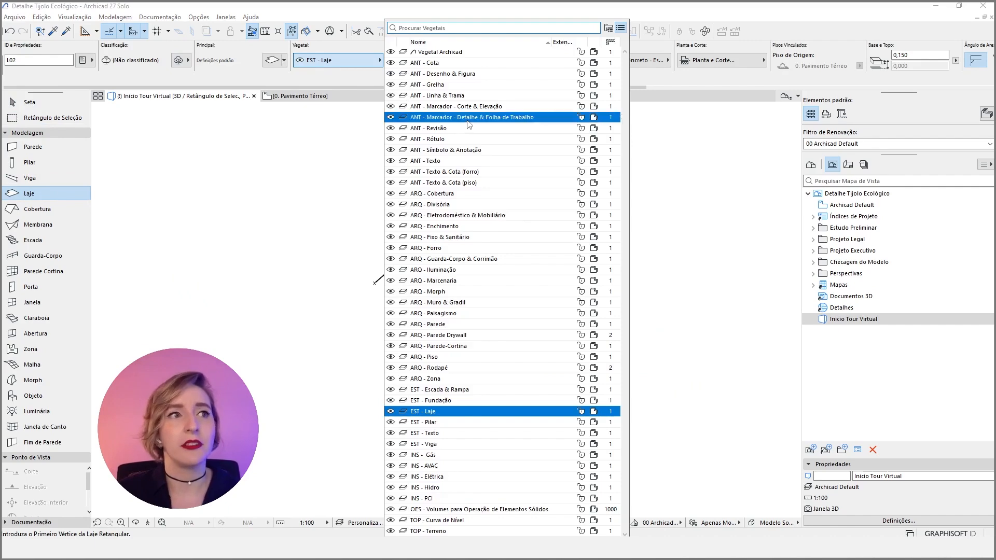
pyautogui.click(470, 53)
# Step: Configure the slab defaults with Tijolo - Ecológico material, a bottom reference plane and a thickness of 0,070 m
pyautogui.click(643, 60)
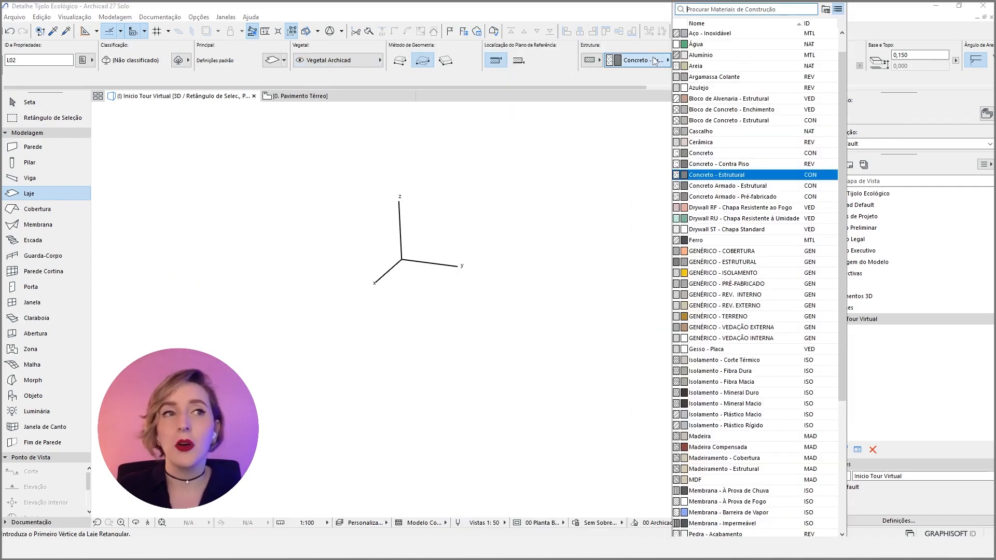
pyautogui.scroll(-6, 718, 311)
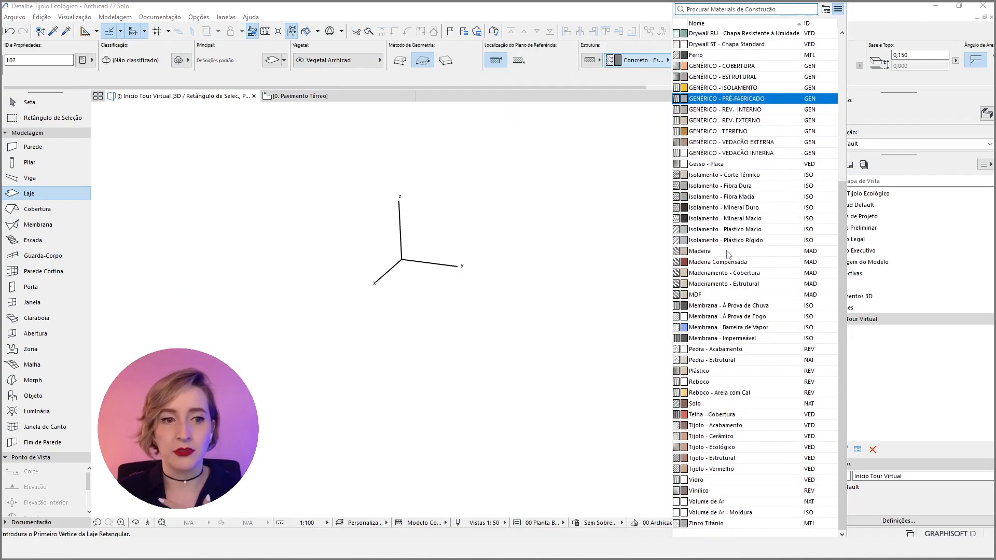
pyautogui.click(724, 447)
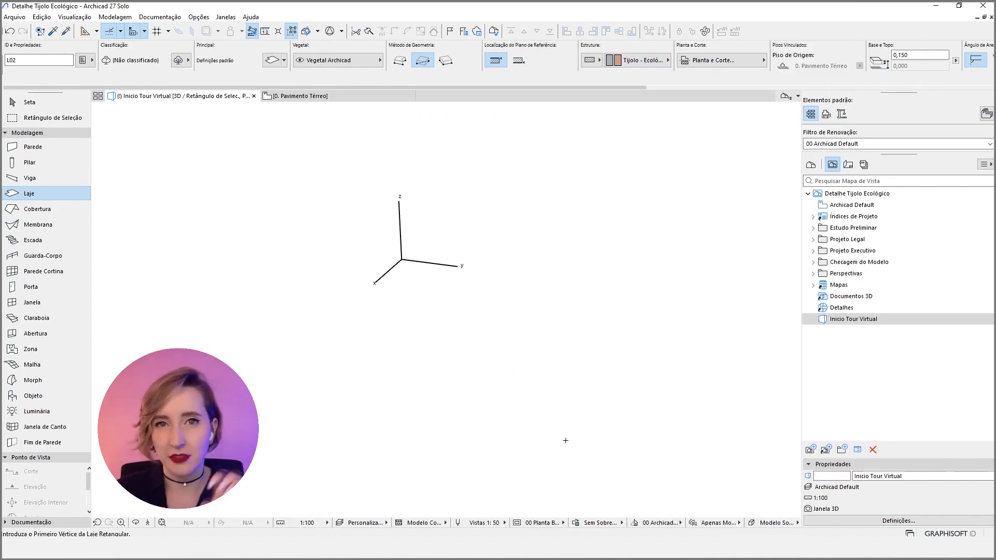
pyautogui.hscroll(3, 696, 67)
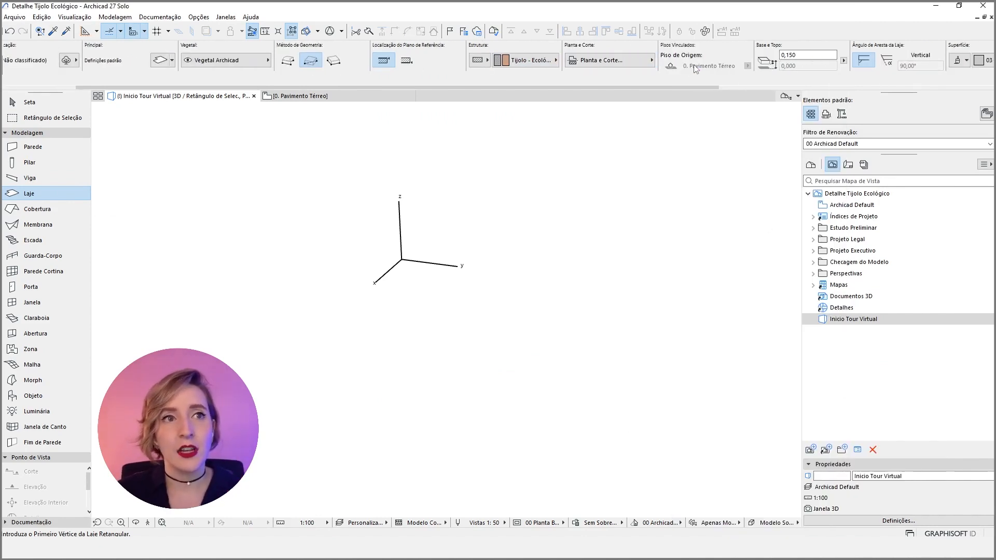
pyautogui.click(408, 61)
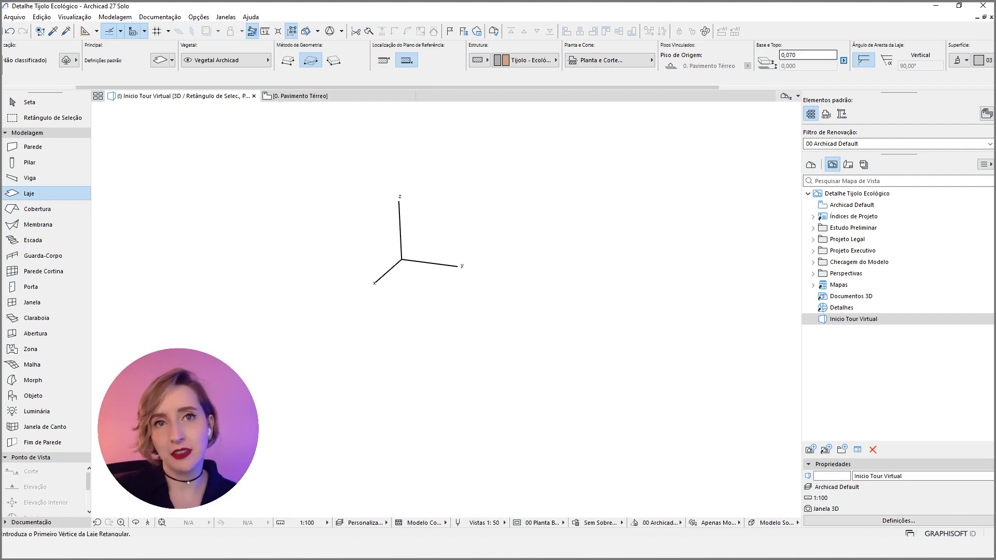
# Step: In the Pavimento Térreo floor plan, draw a rectangular slab 0,300 m long near the origin
pyautogui.click(301, 96)
pyautogui.click(346, 326)
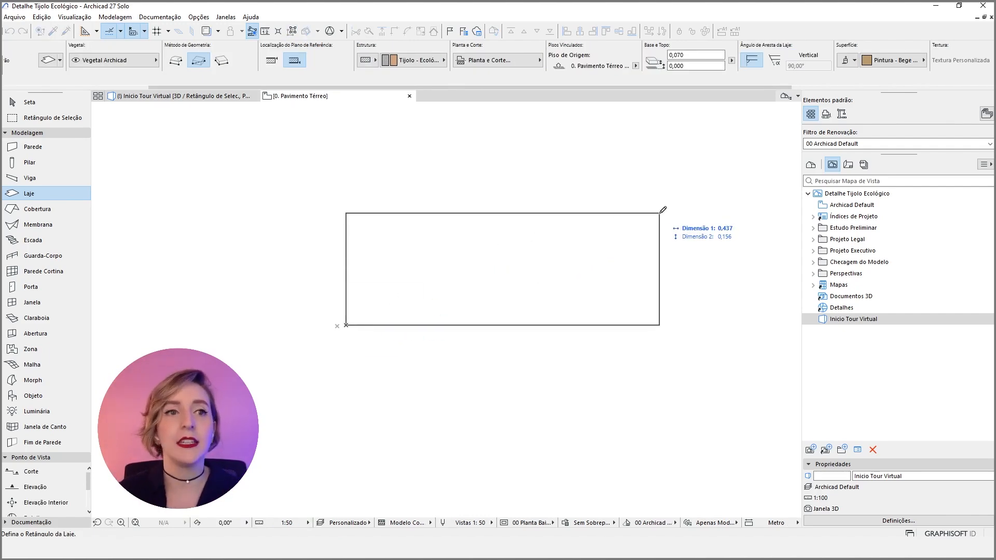
pyautogui.press('Tab')
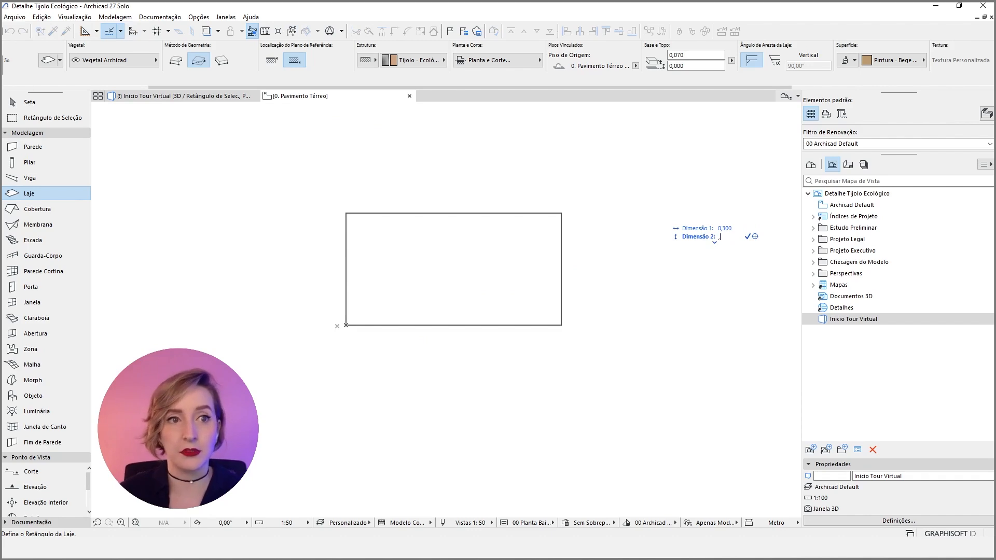
pyautogui.press('Return')
pyautogui.press('Escape')
# Step: Select the slab and inspect it on its own in the 3D view
pyautogui.click(464, 247)
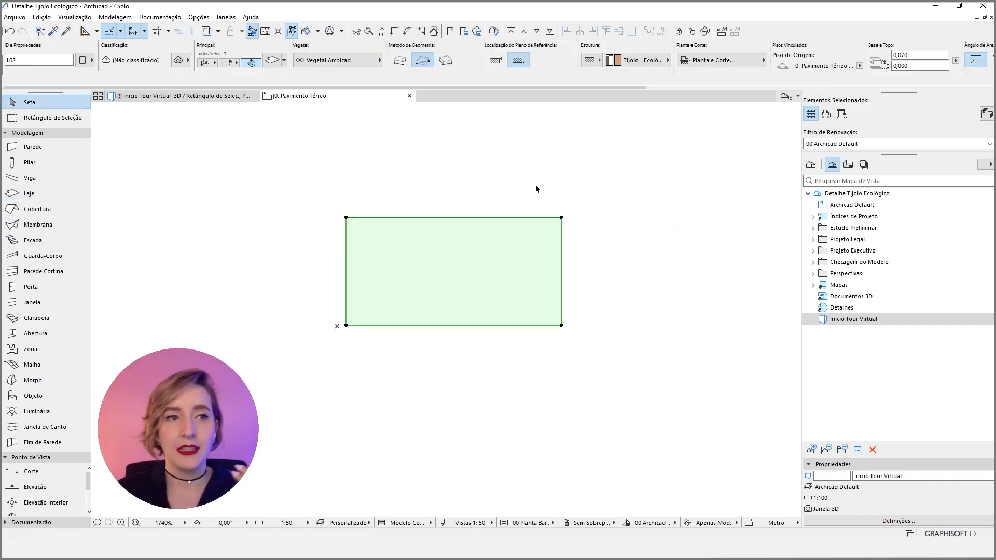
pyautogui.click(536, 186)
pyautogui.click(449, 246)
pyautogui.press('F5')
pyautogui.moveTo(297, 344); pyautogui.dragTo(507, 296)
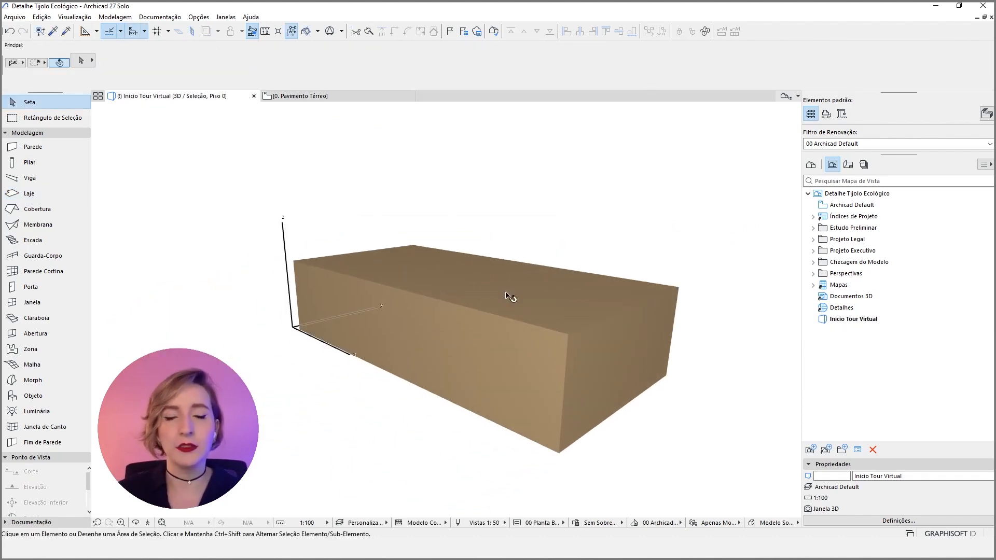
# Step: Return to the floor plan and draw a circle with a radius of 0,044 m inside the left half of the slab
pyautogui.click(338, 97)
pyautogui.click(632, 195)
pyautogui.moveTo(491, 218); pyautogui.dragTo(517, 232, button='middle')
pyautogui.scroll(1, 494, 252)
pyautogui.scroll(1, 500, 254)
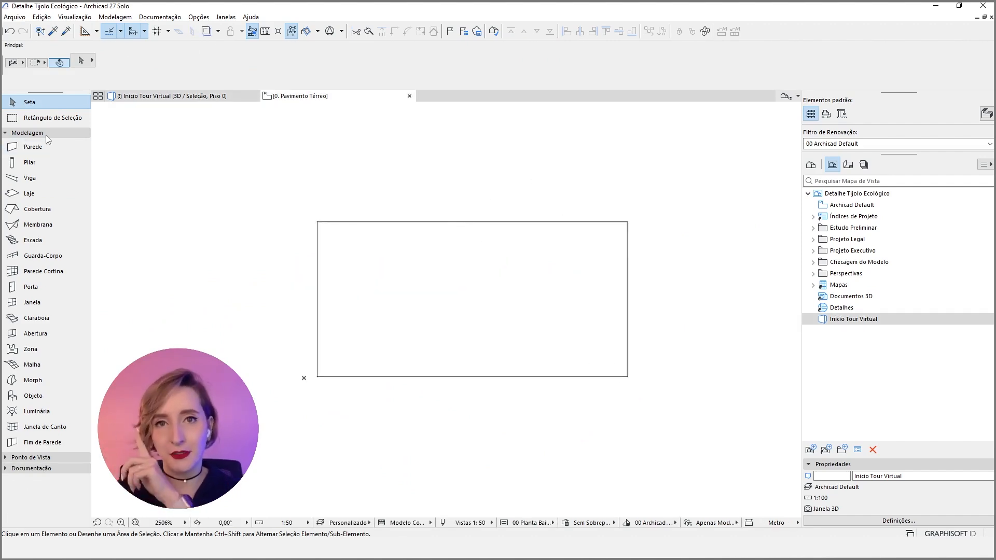
pyautogui.click(46, 134)
pyautogui.click(52, 155)
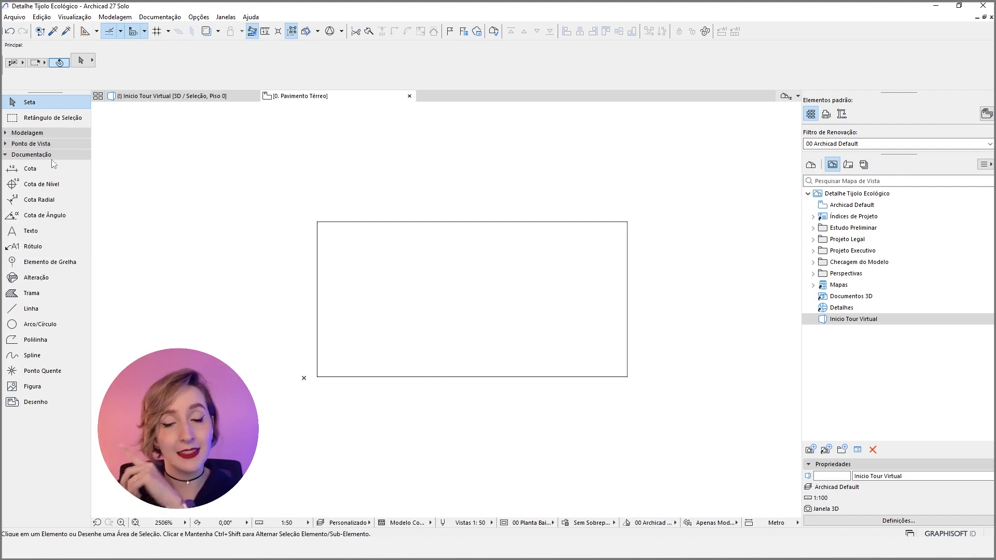
pyautogui.click(40, 324)
pyautogui.click(410, 288)
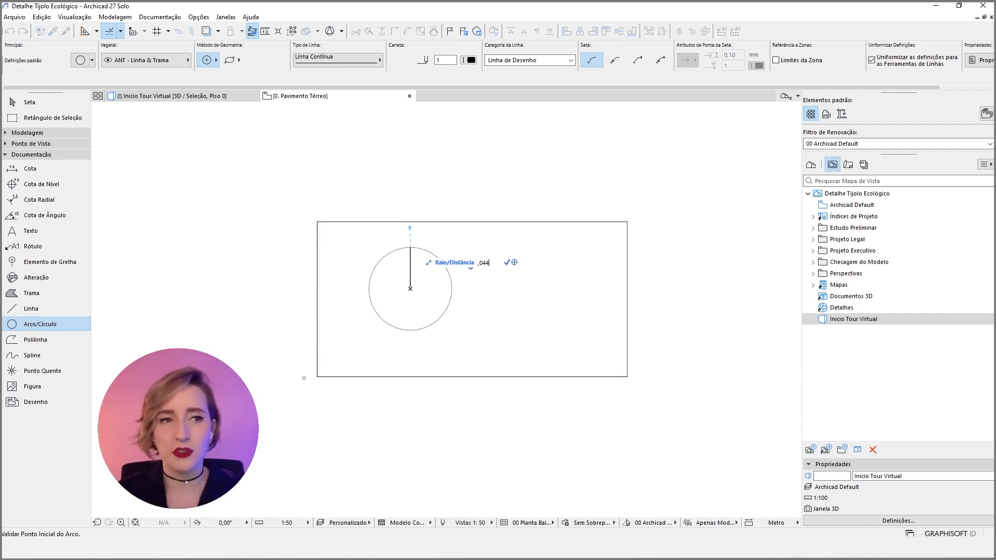
pyautogui.press('Return')
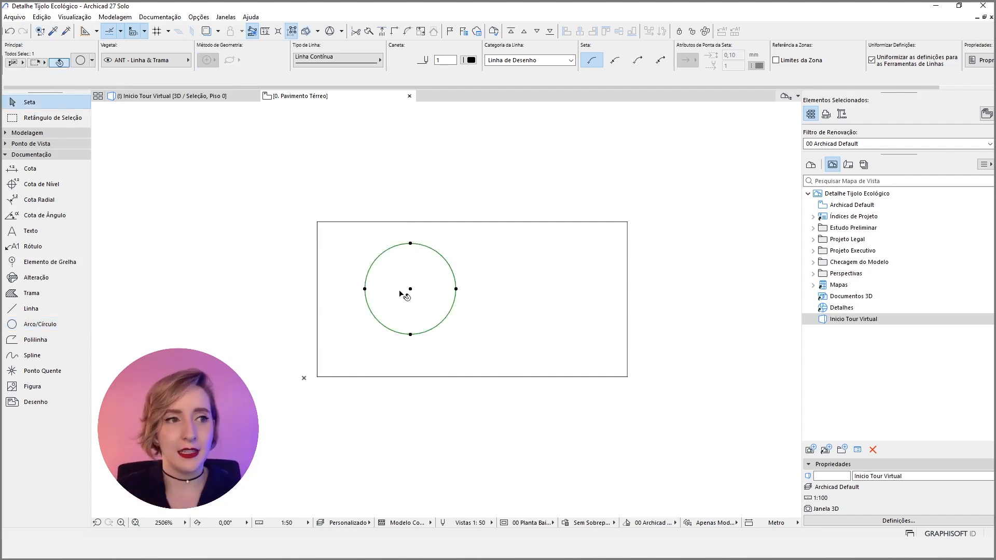
# Step: Move the circle so its centre lies on the midpoint of the slab's left edge
pyautogui.click(410, 289)
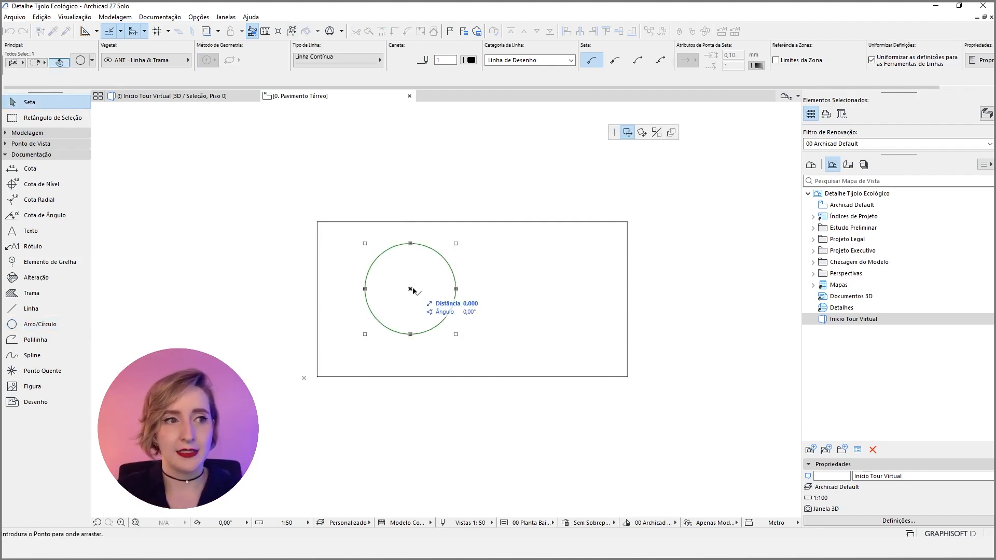
pyautogui.click(317, 299)
pyautogui.click(317, 300)
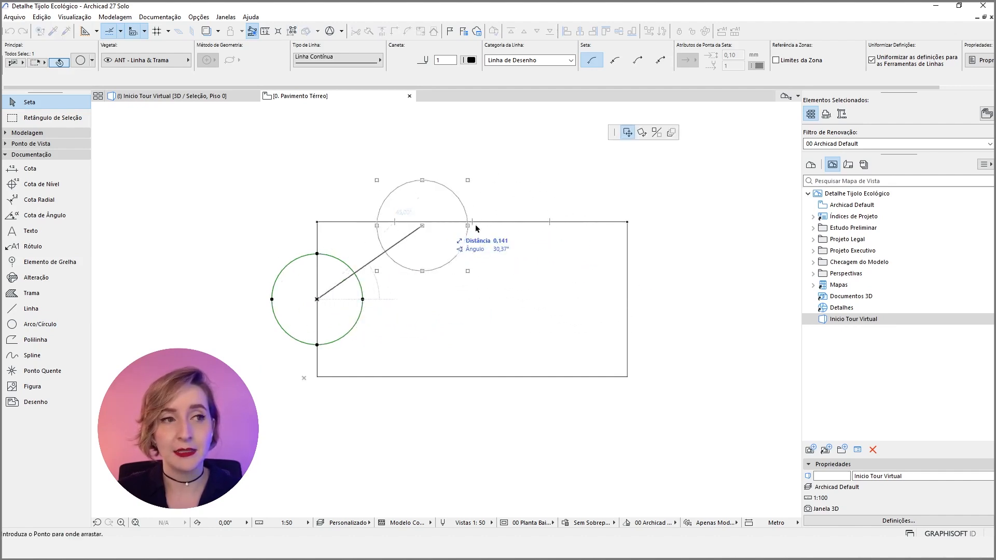
pyautogui.click(395, 222)
pyautogui.hotkey('ctrl', 'z')
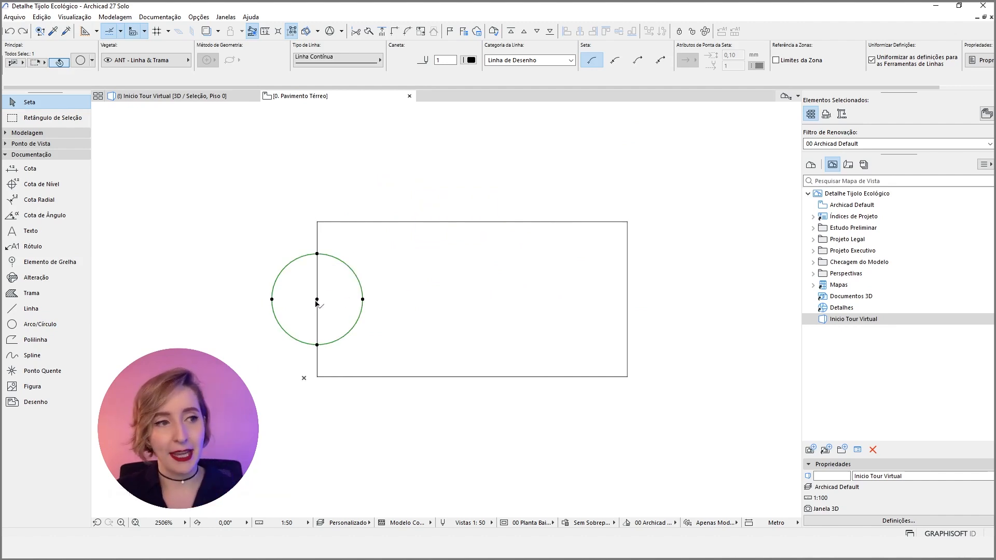
# Step: Move the circle horizontally until its centre aligns with the left quarter point of the slab's upper edge
pyautogui.click(317, 299)
pyautogui.click(395, 222)
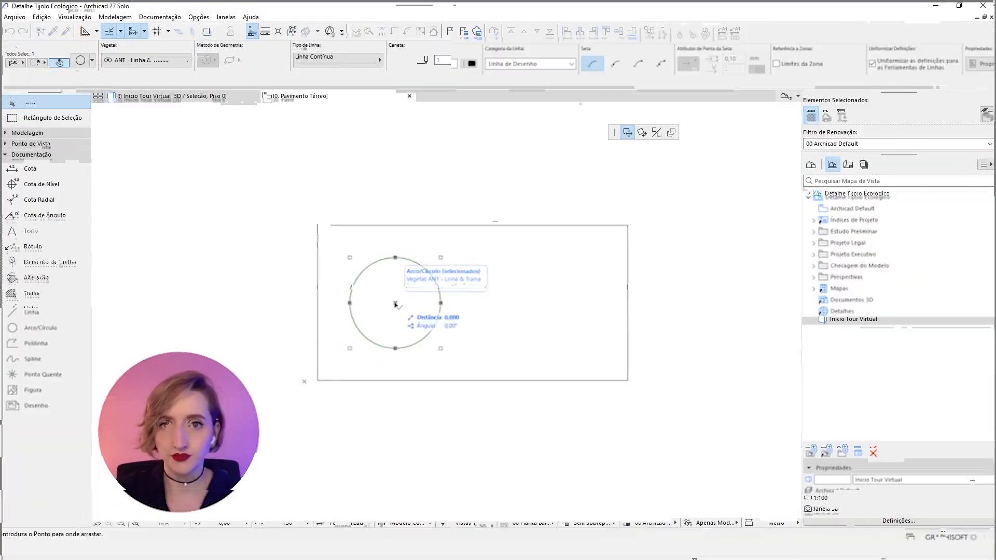
# Step: Mirror a copy of the circle about the slab's vertical centreline
pyautogui.click(395, 300)
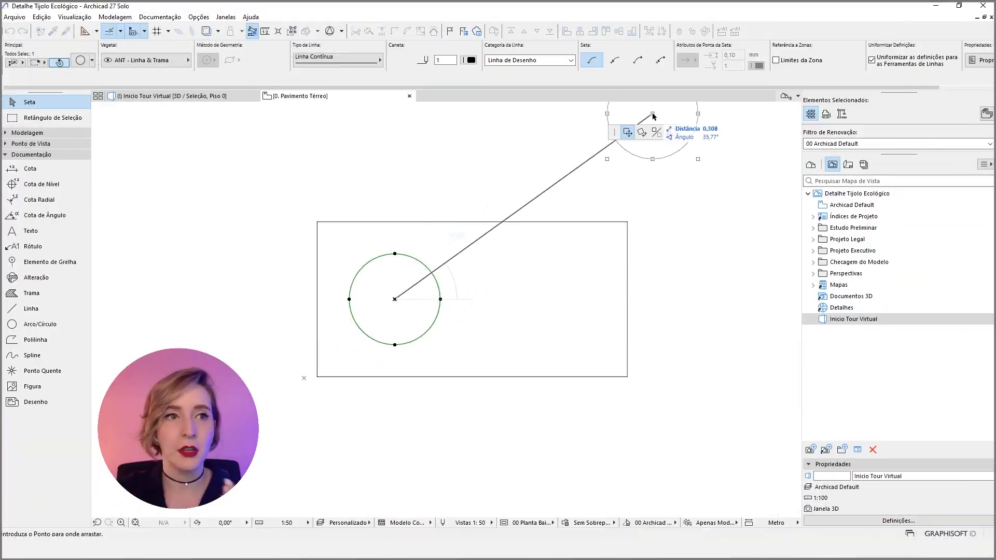
pyautogui.click(657, 132)
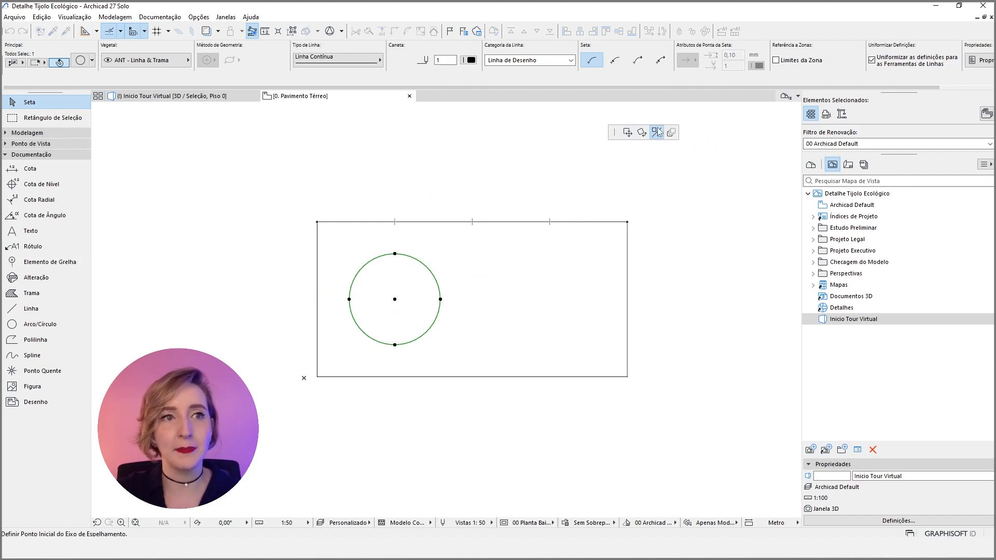
pyautogui.click(473, 222)
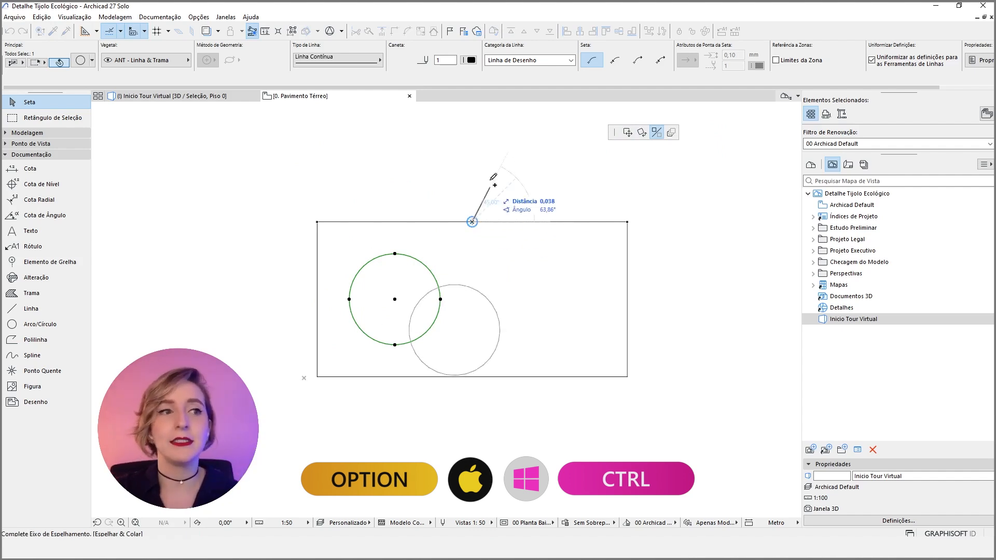
pyautogui.click(473, 145)
pyautogui.click(739, 295)
# Step: Subtract both circles from the slab, using their outlines as the hole contours
pyautogui.click(627, 263)
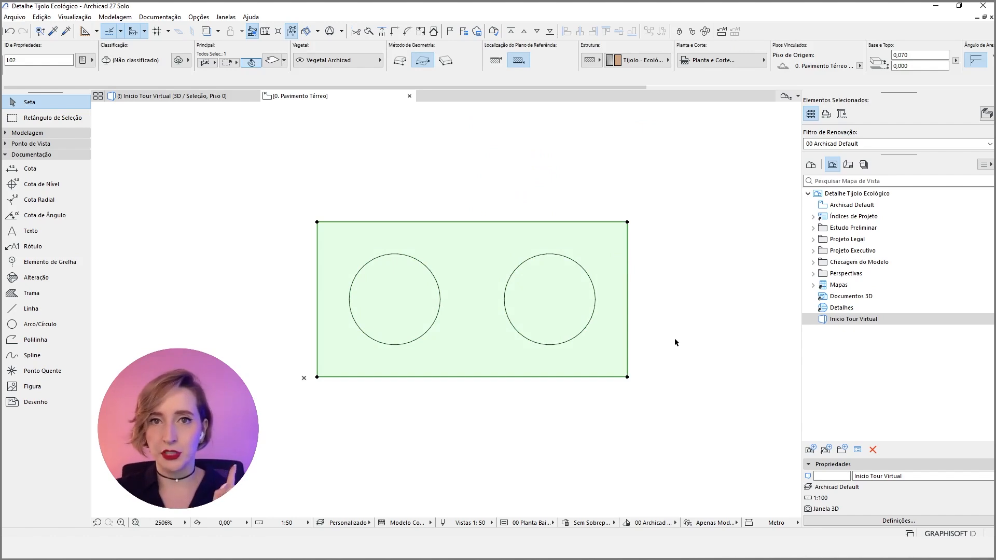
pyautogui.click(627, 223)
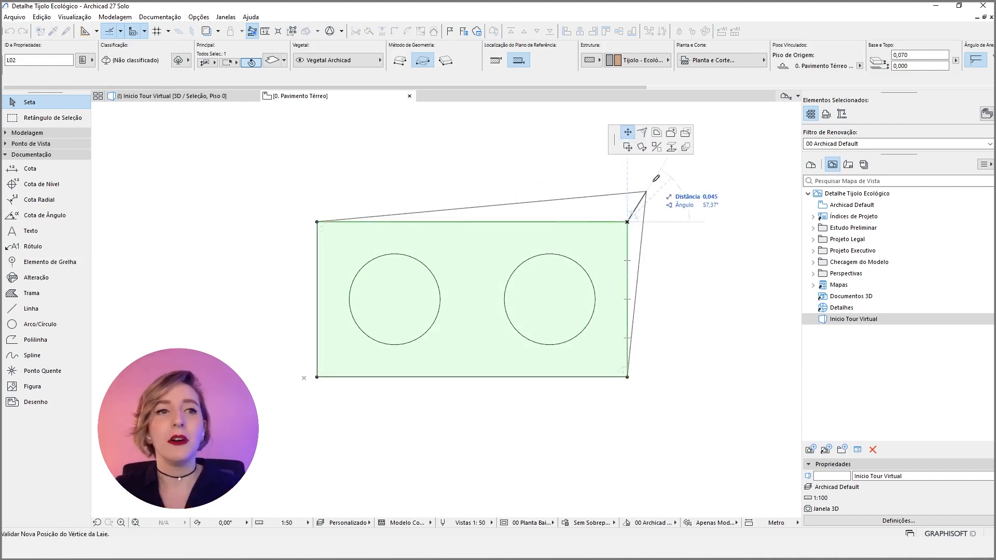
pyautogui.click(685, 134)
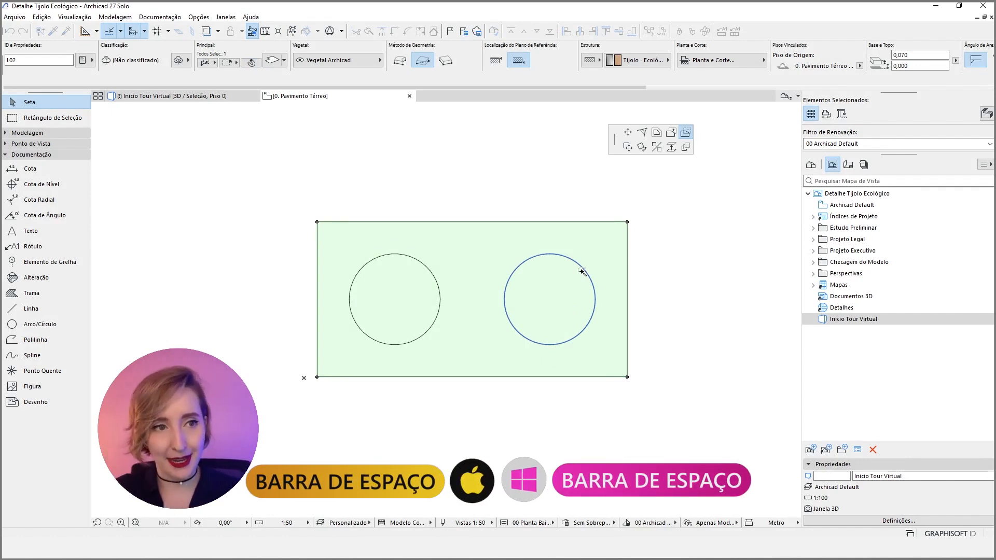
pyautogui.click(582, 272)
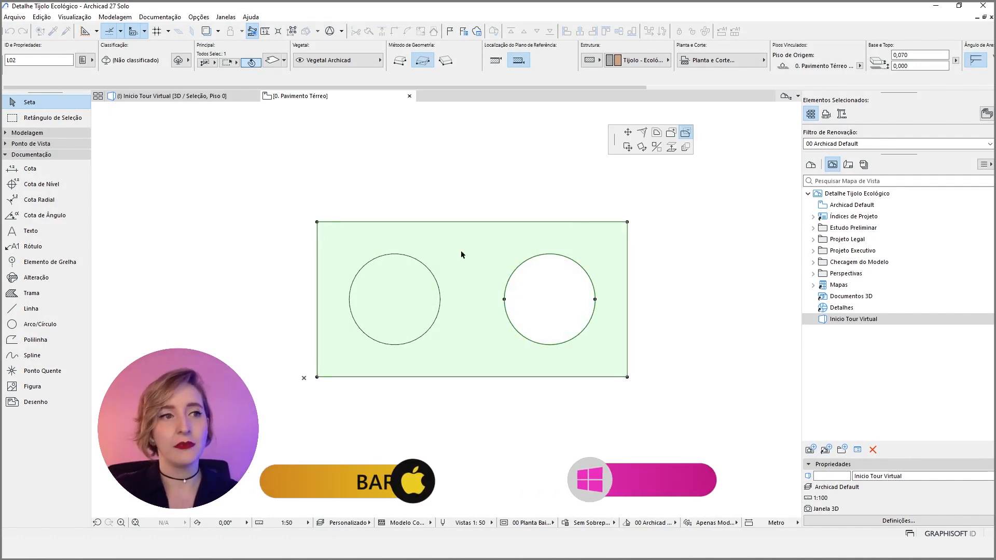
pyautogui.click(417, 263)
# Step: Inspect the slab's two round holes in the 3D view and return to the floor plan
pyautogui.press('F3')
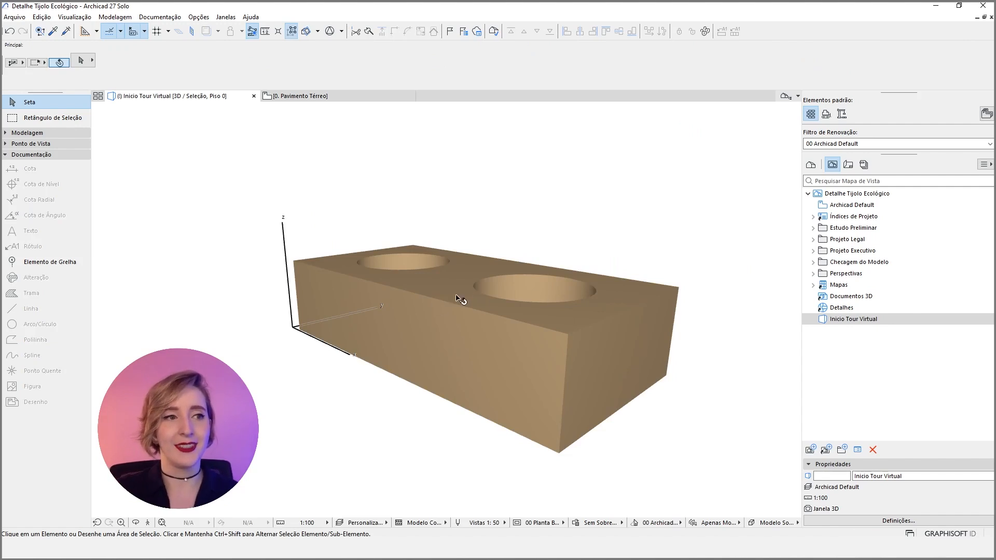
pyautogui.moveTo(464, 318); pyautogui.dragTo(574, 298)
pyautogui.press('F2')
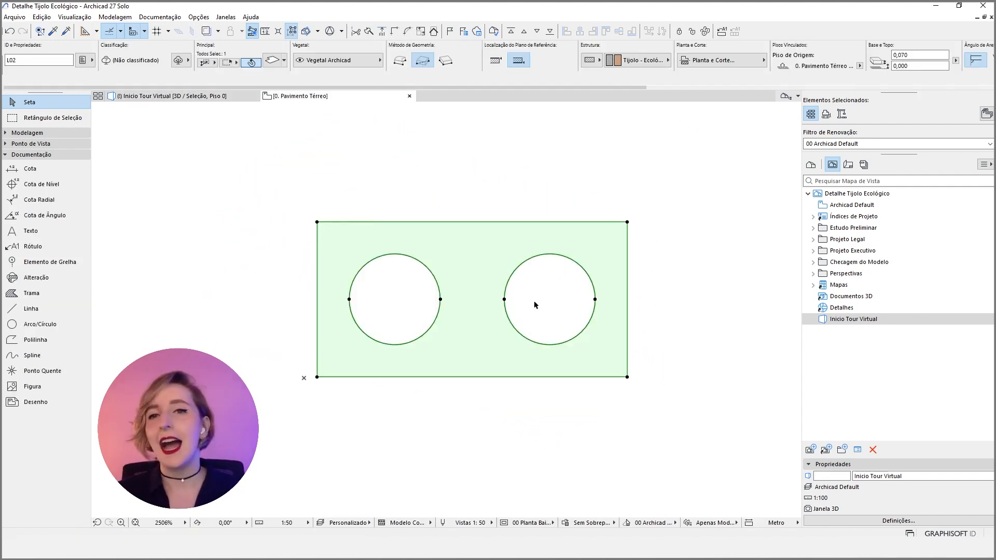
# Step: Place a copy of the perforated slab horizontally to the right of the original, leaving a gap between them
pyautogui.moveTo(414, 296); pyautogui.dragTo(311, 278, button='middle')
pyautogui.hotkey('ctrl', 'shift', 'd')
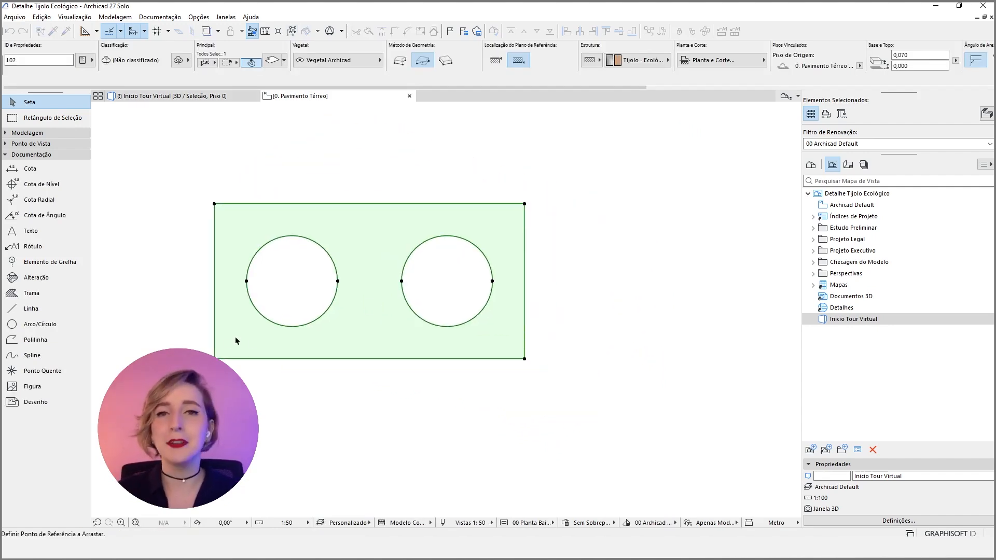
pyautogui.click(235, 338)
pyautogui.moveTo(555, 347); pyautogui.dragTo(368, 338, button='middle')
pyautogui.click(206, 329)
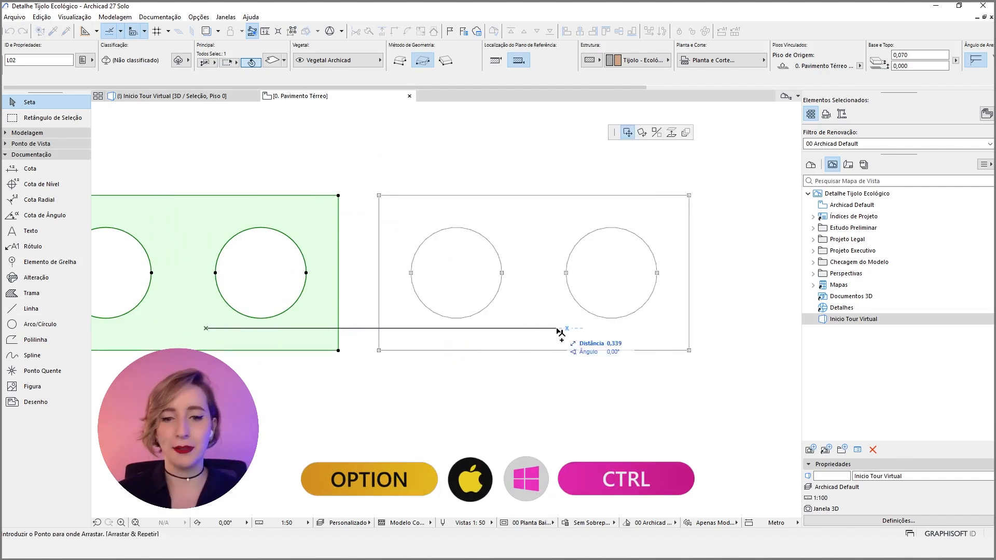
pyautogui.click(619, 328)
# Step: Cut away half of the copied slab with a rectangular hole starting at its midpoint, and view both bricks in 3D
pyautogui.click(624, 170)
pyautogui.click(638, 221)
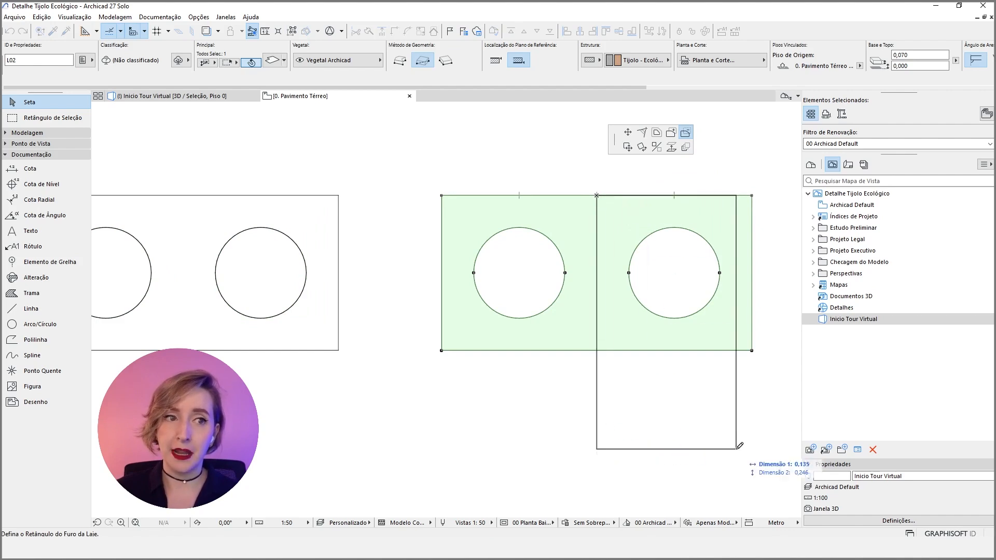
pyautogui.click(768, 391)
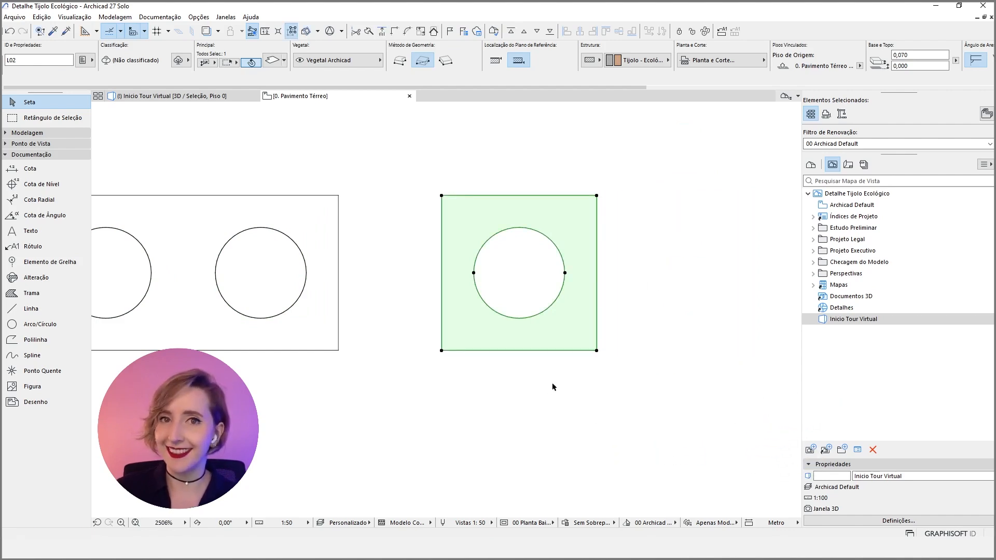
pyautogui.press('Escape')
pyautogui.press('F3')
pyautogui.keyDown('shift'); pyautogui.moveTo(554, 387); pyautogui.dragTo(589, 424, button='middle'); pyautogui.keyUp('shift')
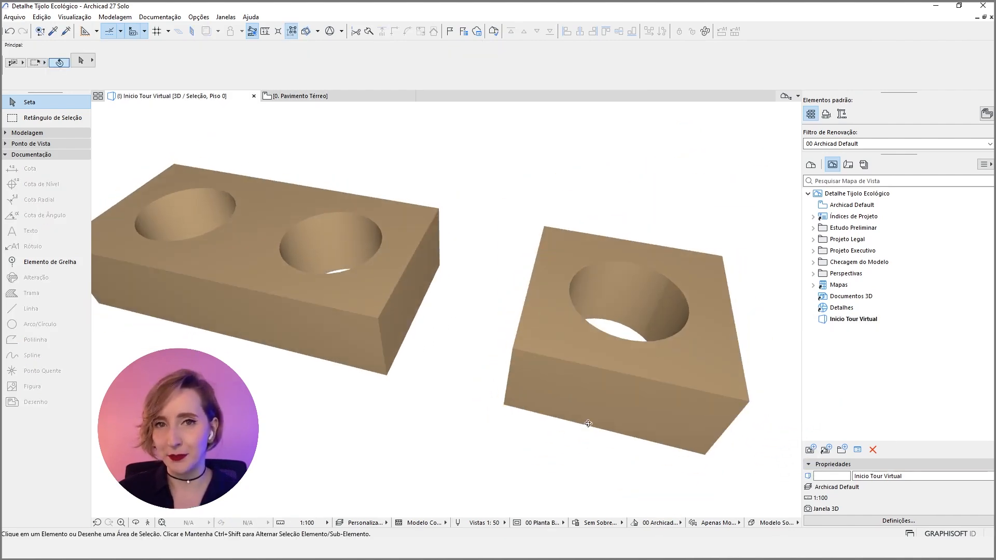
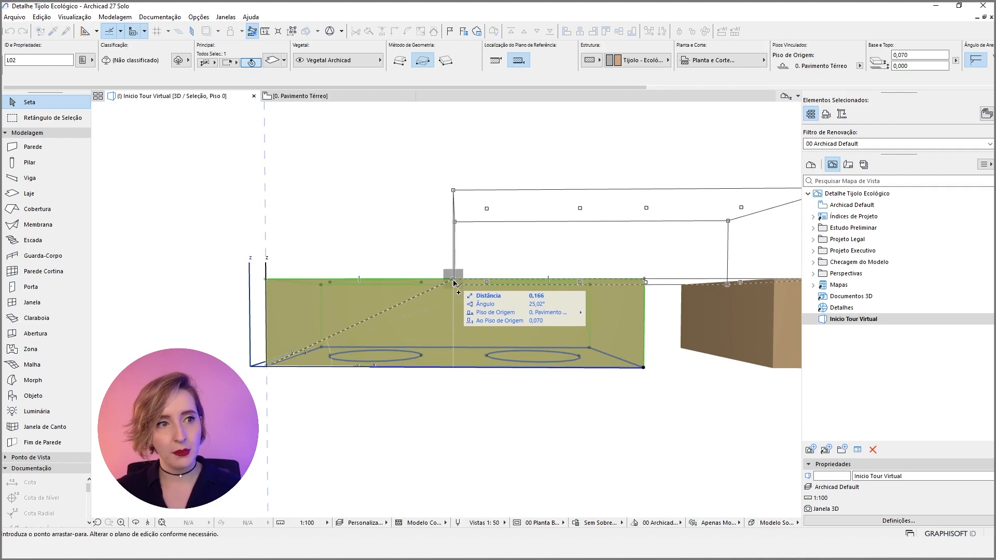
# Step: Place a copy of the two-hole brick on top of the original, offset by half its length, and delete that copy
pyautogui.click(456, 280)
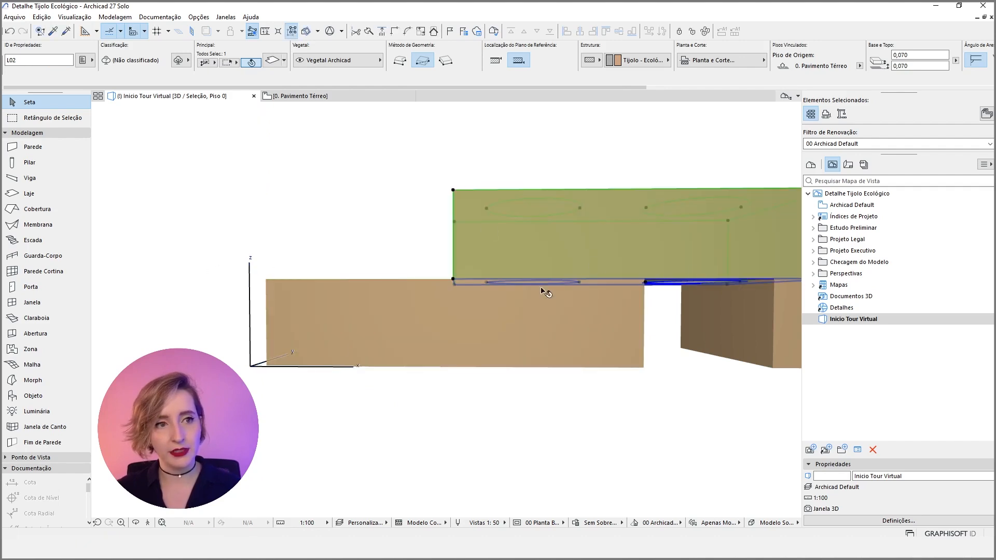
pyautogui.moveTo(543, 290); pyautogui.dragTo(461, 330, button='middle')
pyautogui.press('Delete')
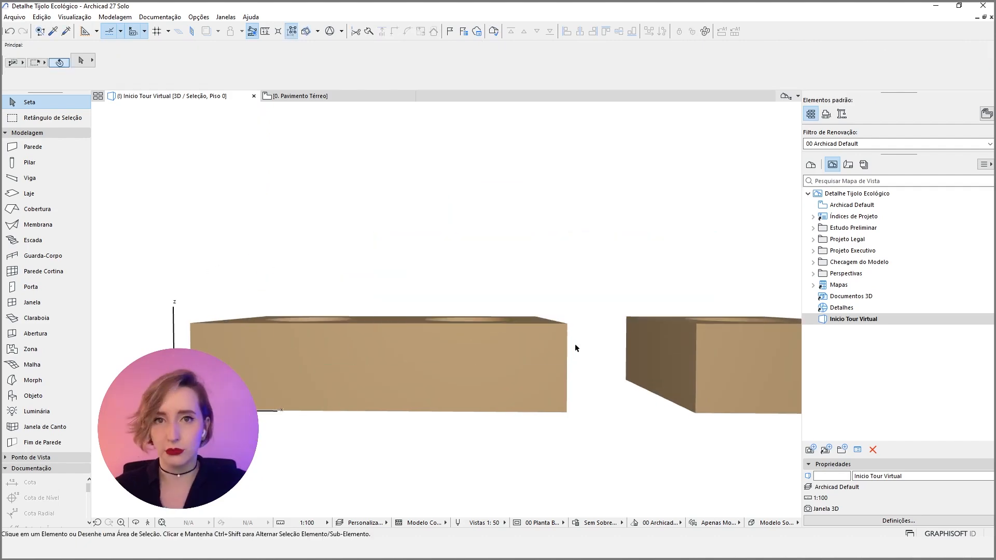
pyautogui.keyDown('shift'); pyautogui.moveTo(574, 348); pyautogui.dragTo(467, 232, button='middle'); pyautogui.keyUp('shift')
pyautogui.moveTo(645, 433); pyautogui.dragTo(191, 230)
pyautogui.click(341, 188)
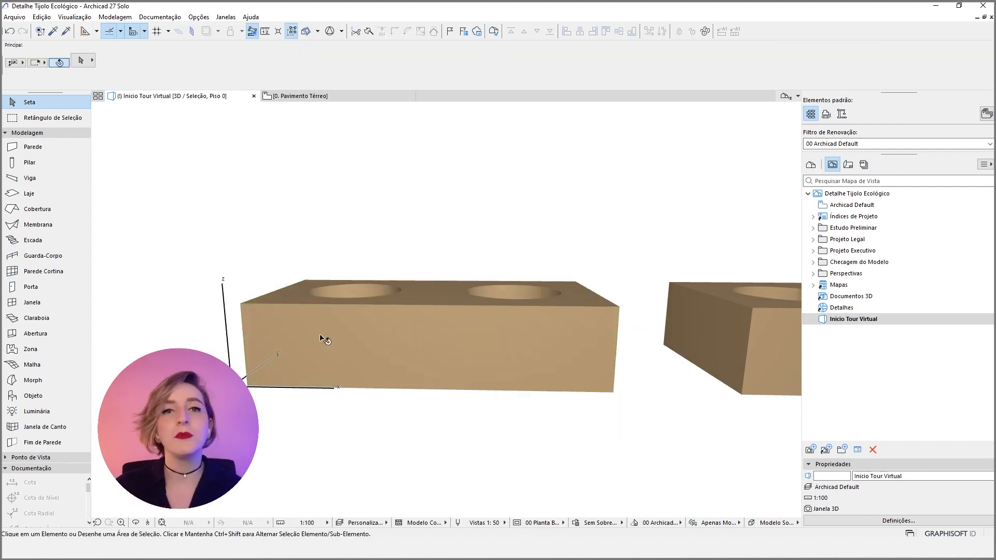
# Step: Examine the editing plane options available for the two-hole brick
pyautogui.click(265, 331)
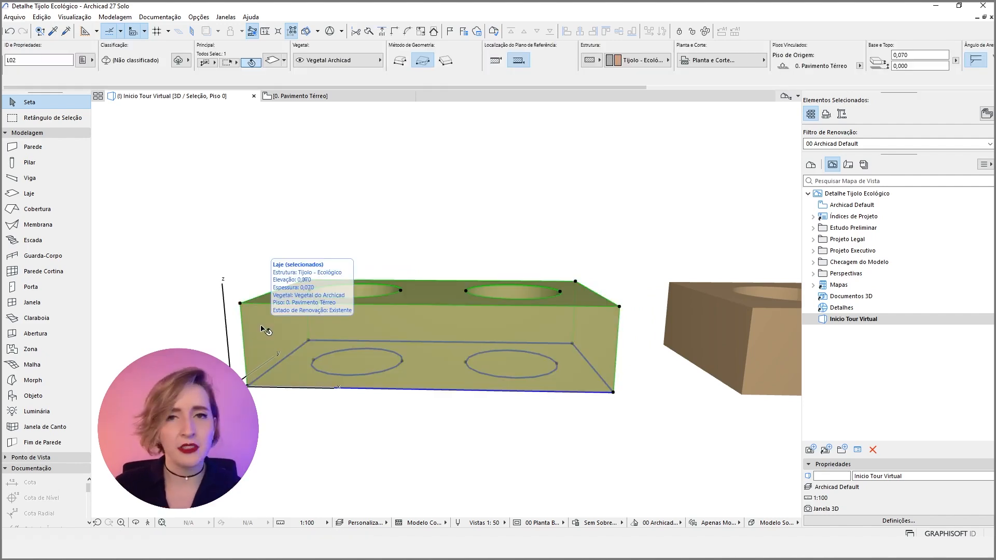
pyautogui.rightClick(262, 326)
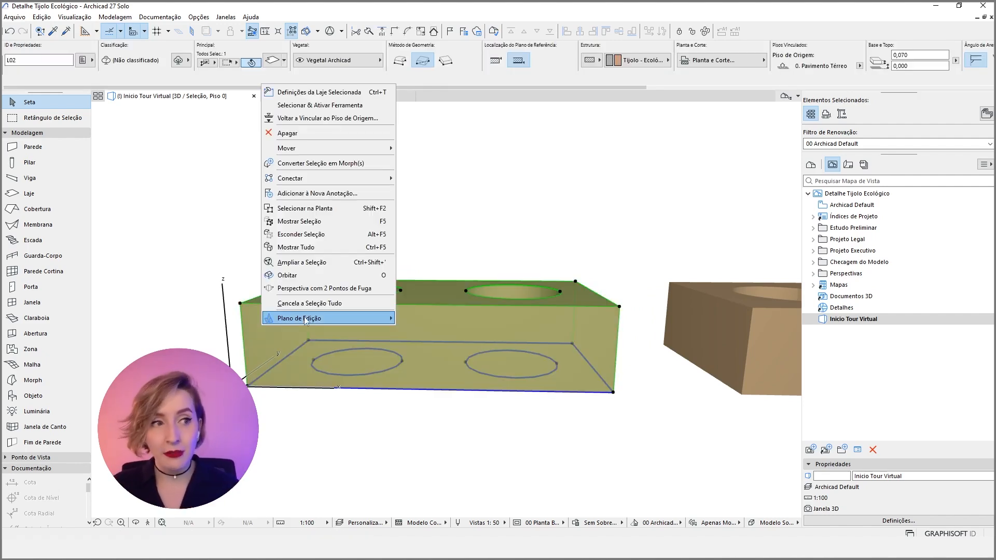
pyautogui.moveTo(308, 320)
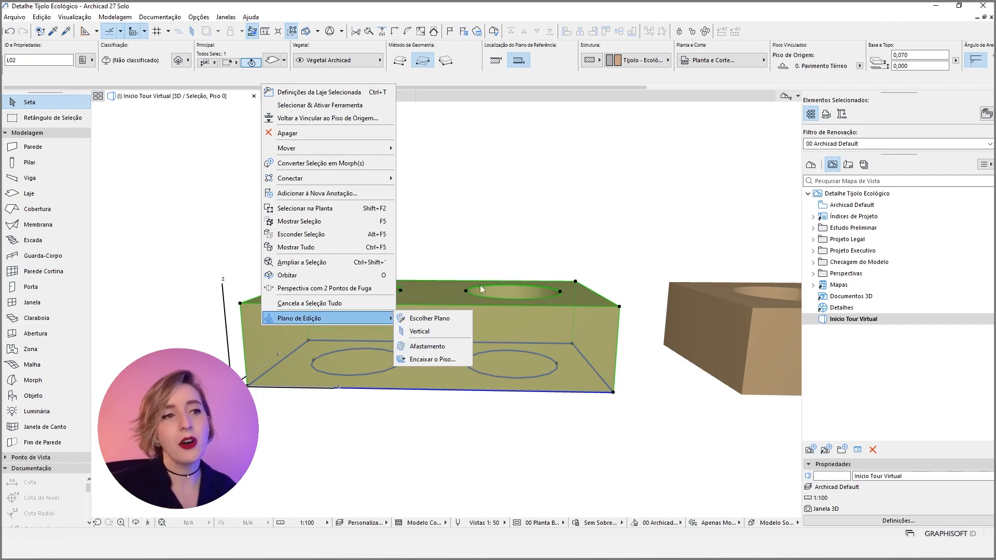
pyautogui.click(687, 173)
pyautogui.click(687, 173)
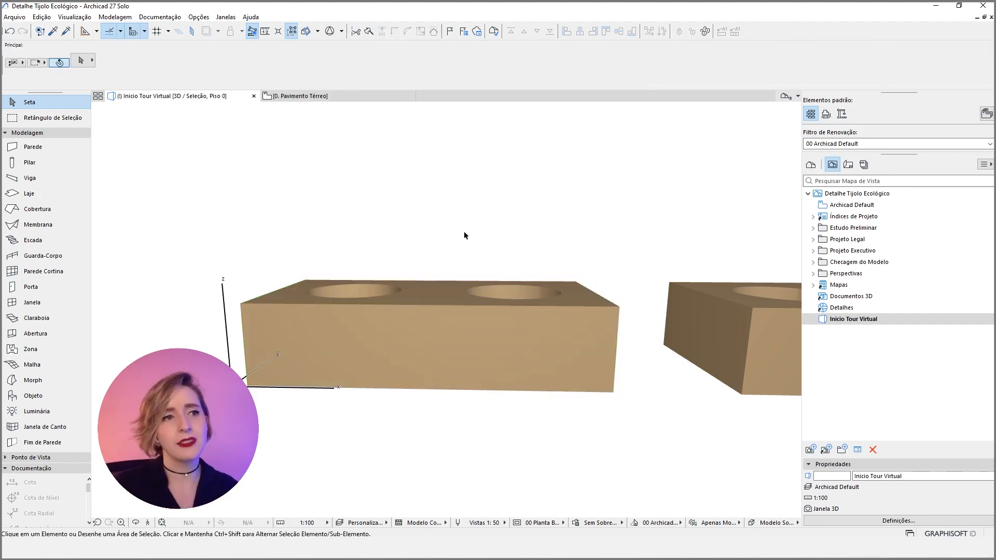
# Step: Place a copy of the two-hole brick behind the original in the horizontal plane, offset by half its length, and delete that copy
pyautogui.keyDown('shift'); pyautogui.moveTo(464, 231); pyautogui.dragTo(463, 452, button='middle'); pyautogui.keyUp('shift')
pyautogui.moveTo(481, 203); pyautogui.dragTo(412, 390, button='middle')
pyautogui.moveTo(600, 488); pyautogui.dragTo(158, 228)
pyautogui.hotkey('ctrl', 'd')
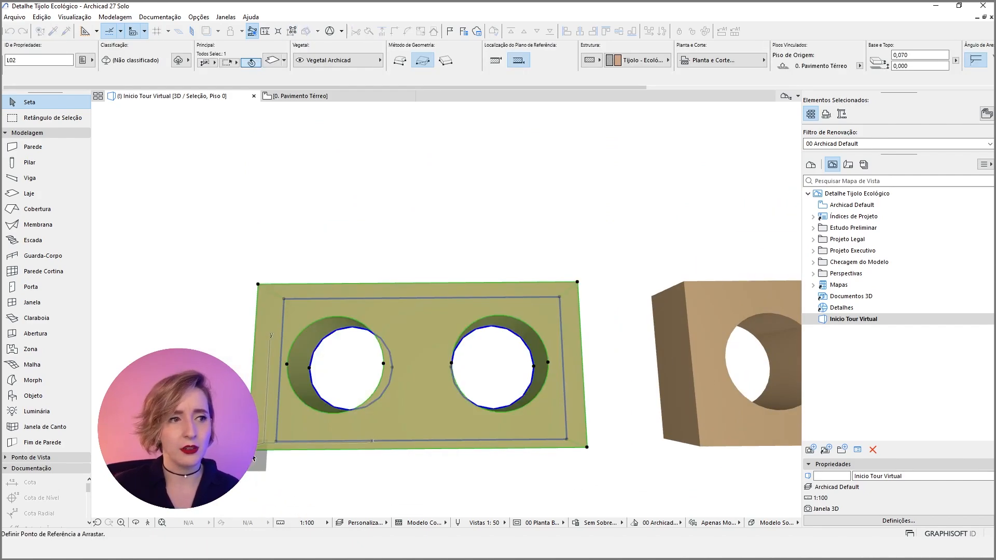
pyautogui.click(254, 459)
pyautogui.click(419, 283)
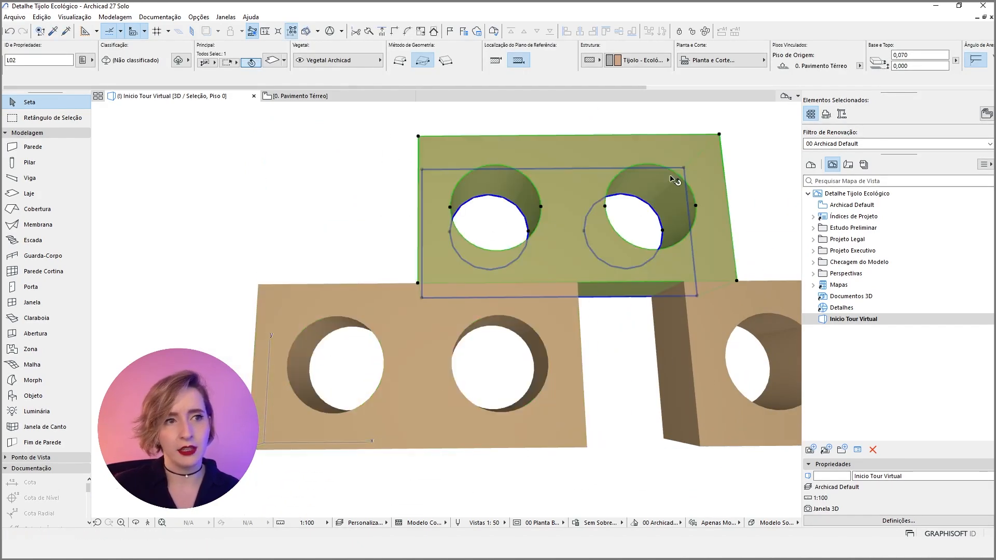
pyautogui.moveTo(622, 270); pyautogui.dragTo(516, 253, button='middle')
pyautogui.press('Delete')
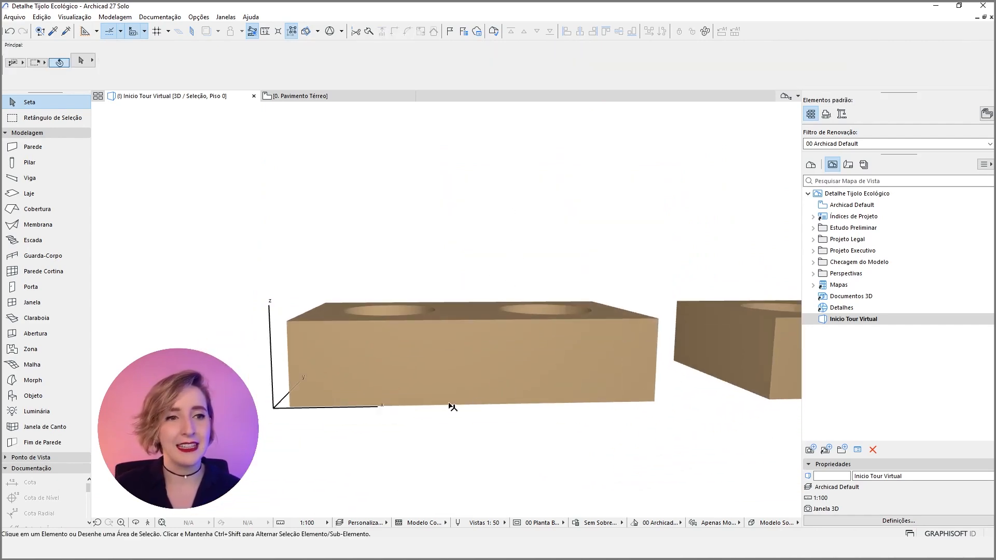
# Step: Select the two-hole brick and switch the 3D editing plane to vertical
pyautogui.keyDown('shift'); pyautogui.moveTo(452, 407); pyautogui.dragTo(338, 351, button='middle'); pyautogui.keyUp('shift')
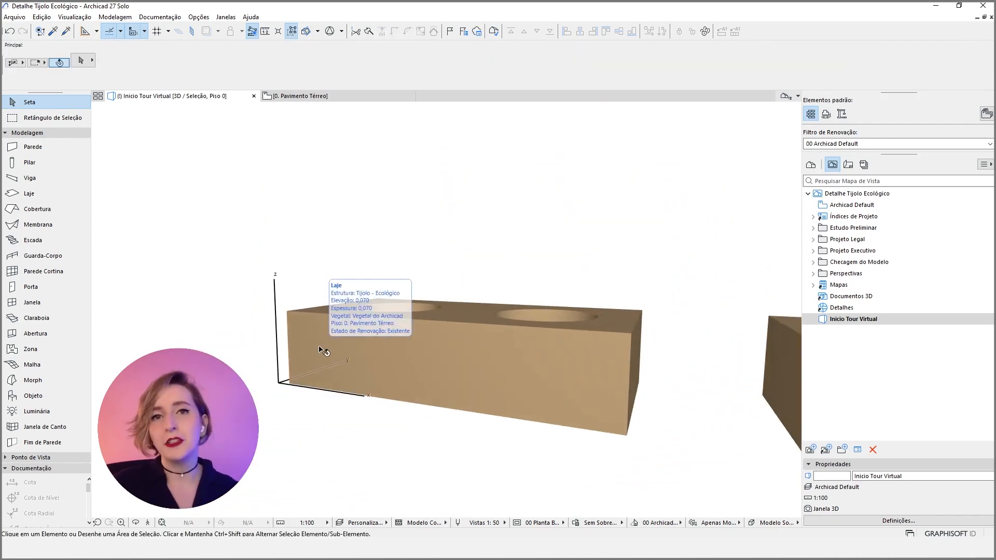
pyautogui.click(320, 348)
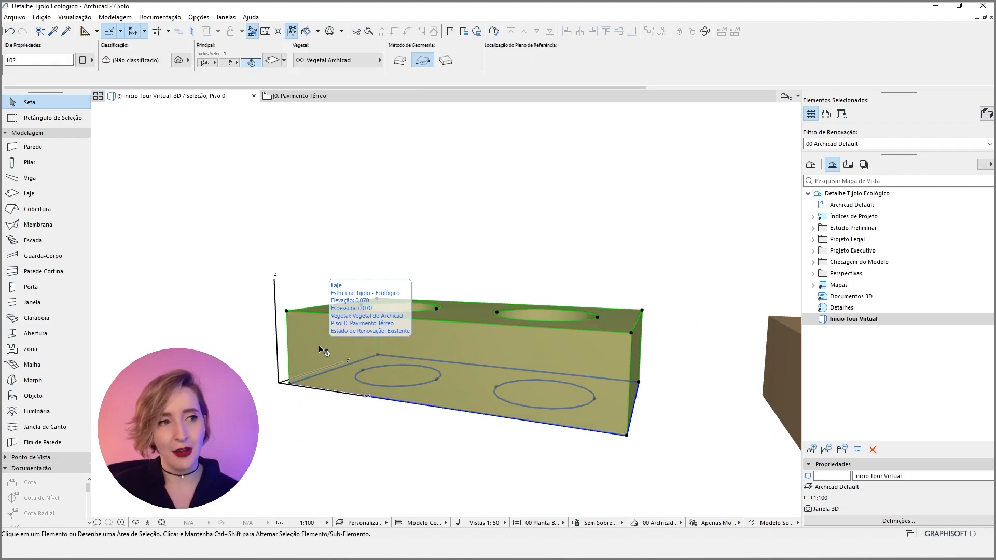
pyautogui.rightClick(320, 348)
pyautogui.moveTo(343, 339)
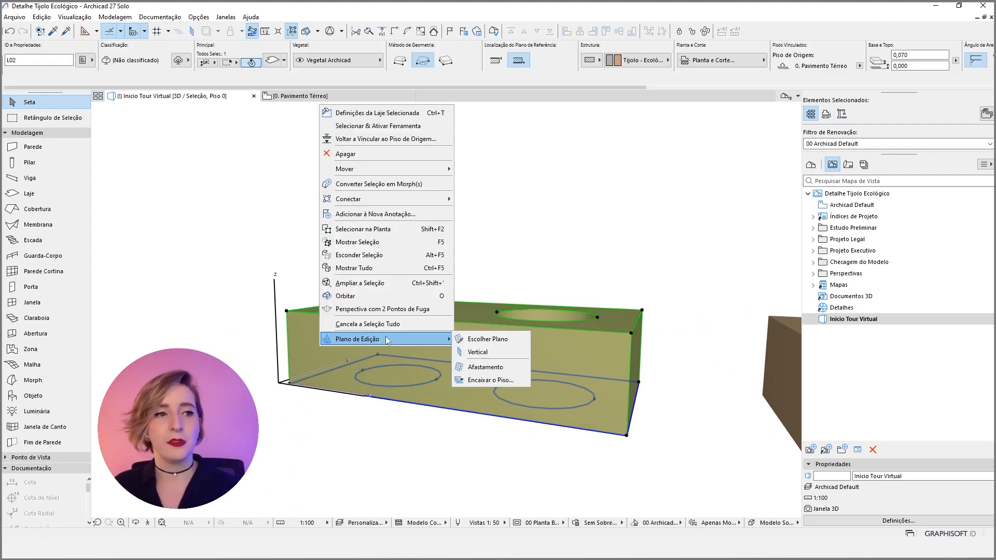
pyautogui.click(483, 356)
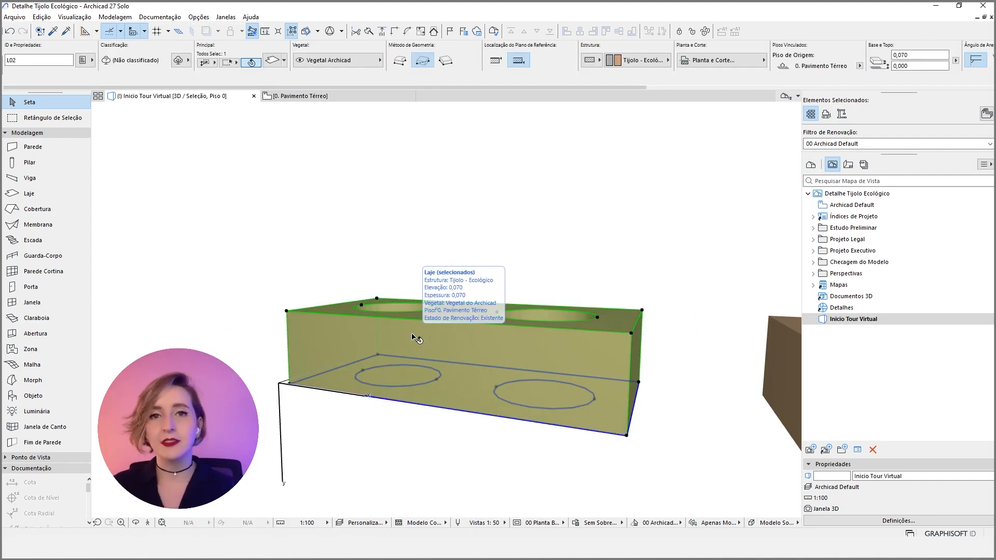
# Step: Save the two-hole brick as a curtain wall panel named Tijolo in the embedded library's Tijolos folder, using the current editing plane
pyautogui.moveTo(505, 243); pyautogui.dragTo(507, 223, button='middle')
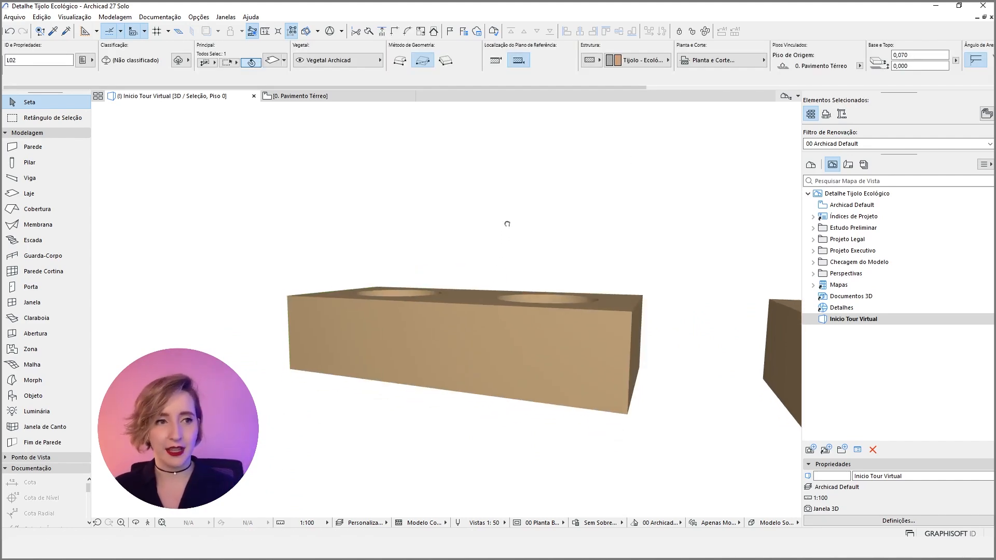
pyautogui.click(15, 16)
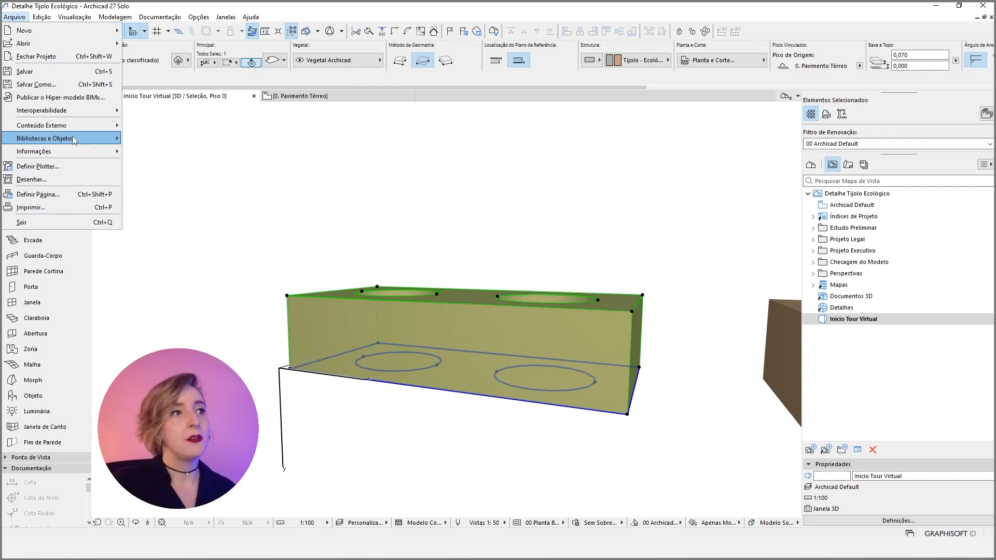
pyautogui.moveTo(78, 138)
pyautogui.moveTo(255, 219)
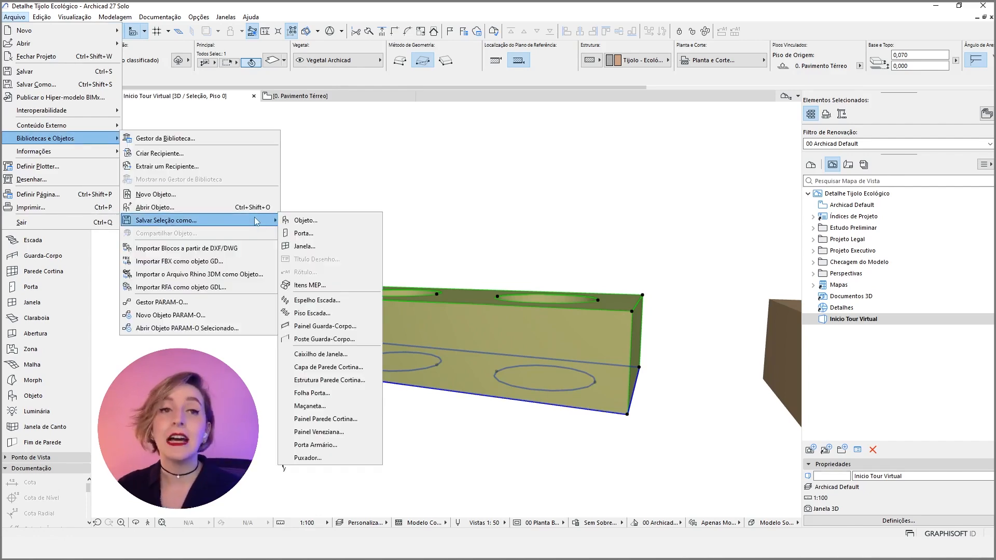
pyautogui.click(345, 420)
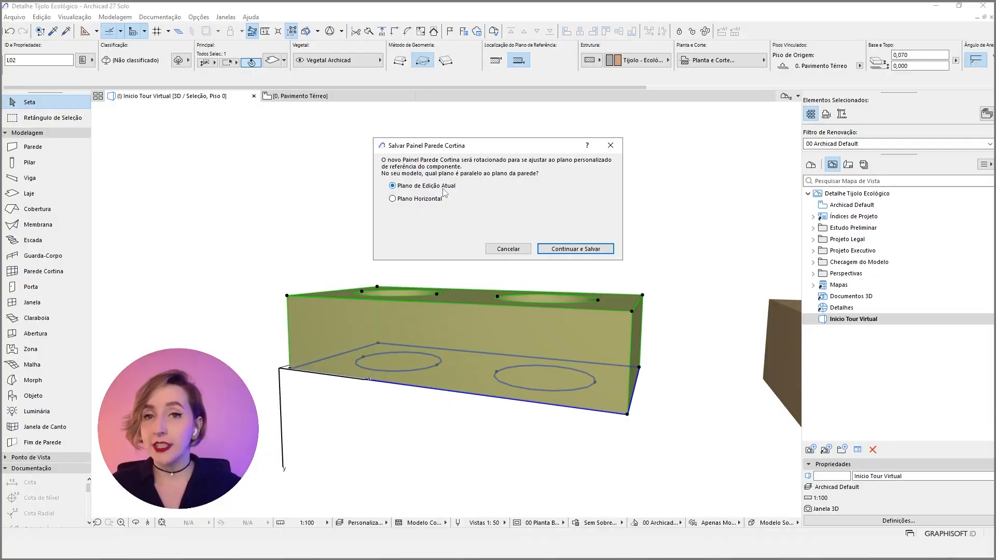
pyautogui.click(590, 245)
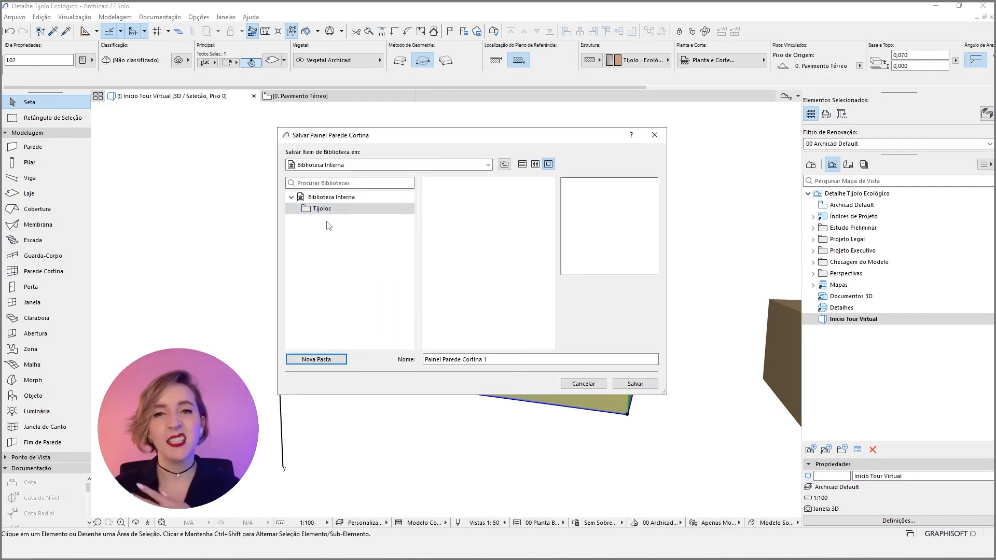
pyautogui.moveTo(509, 360); pyautogui.dragTo(392, 372)
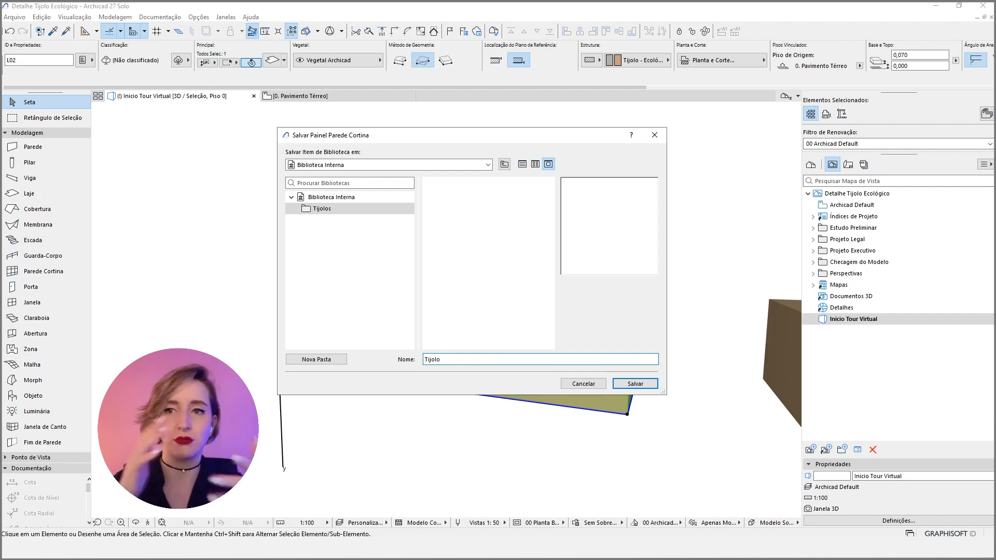
pyautogui.click(630, 384)
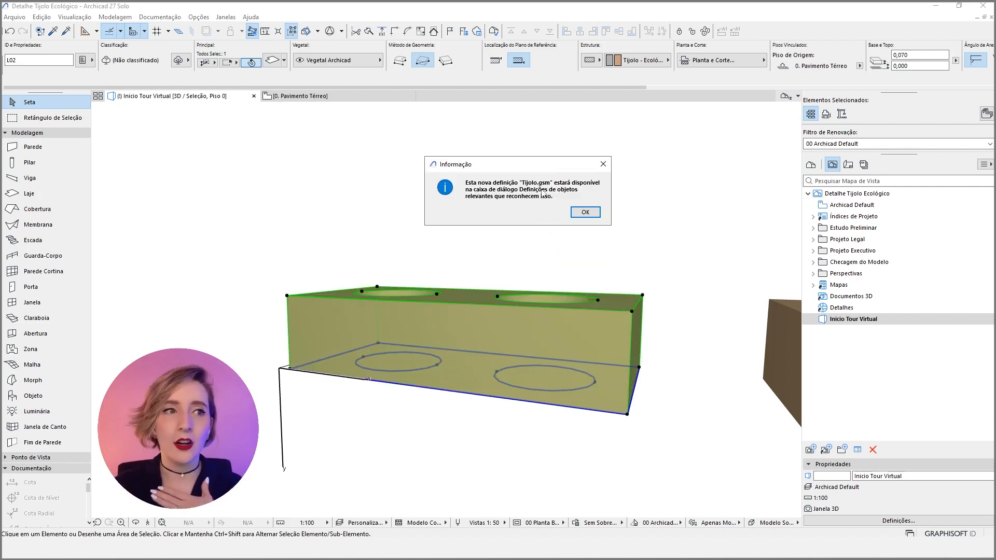
pyautogui.click(586, 212)
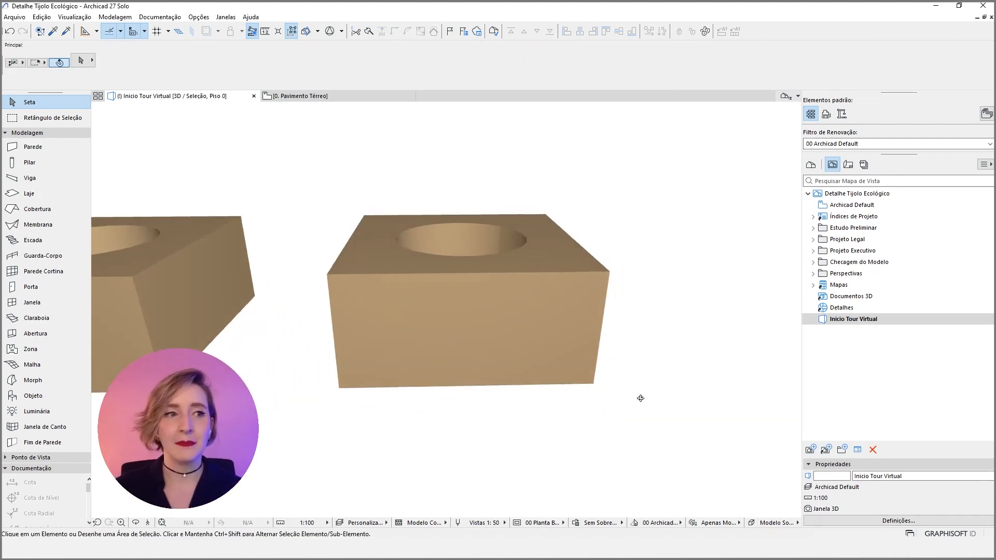
# Step: Save the one-hole half brick as a curtain wall panel named Meio-Tijolo.gsm in the embedded library's Tijolos folder
pyautogui.moveTo(672, 439); pyautogui.dragTo(314, 182)
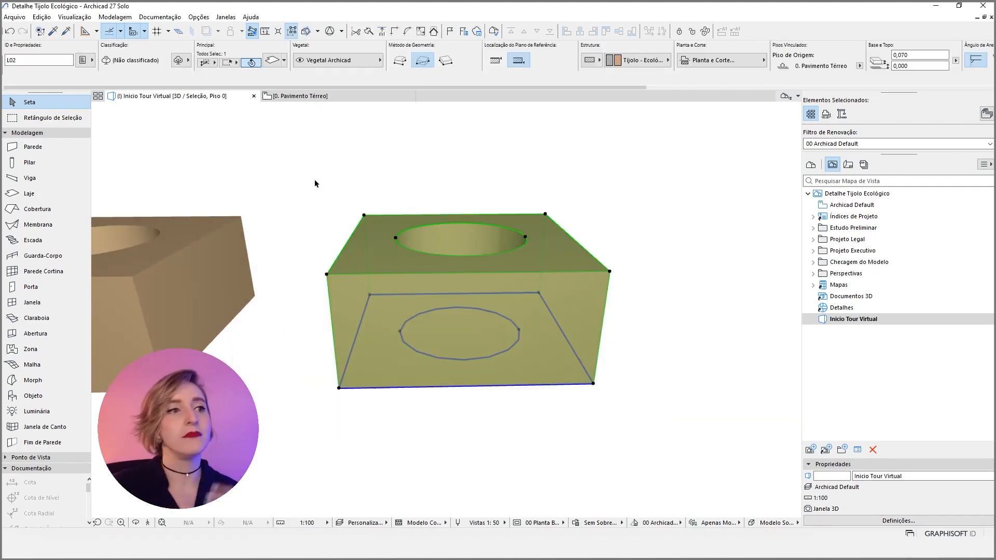
pyautogui.click(14, 17)
pyautogui.moveTo(48, 138)
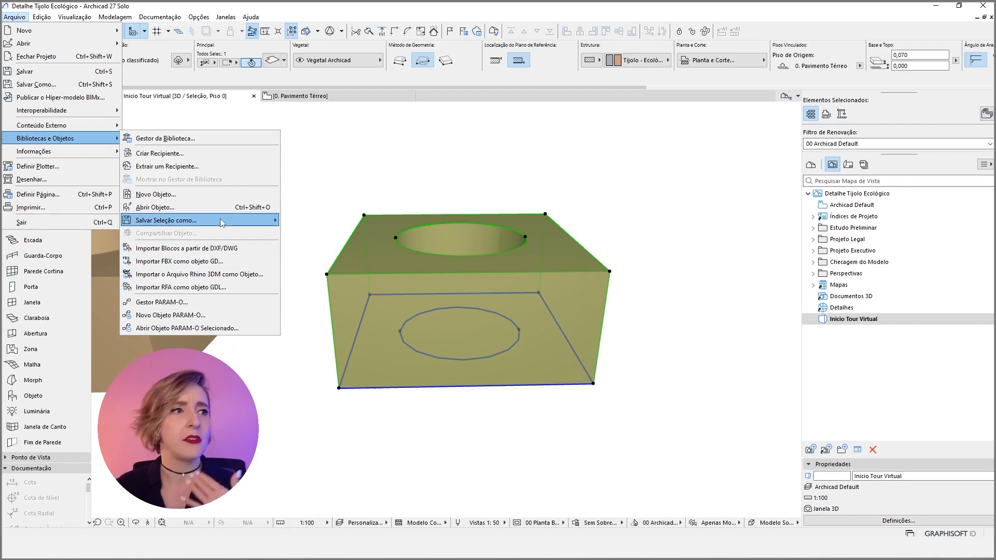
pyautogui.moveTo(220, 219)
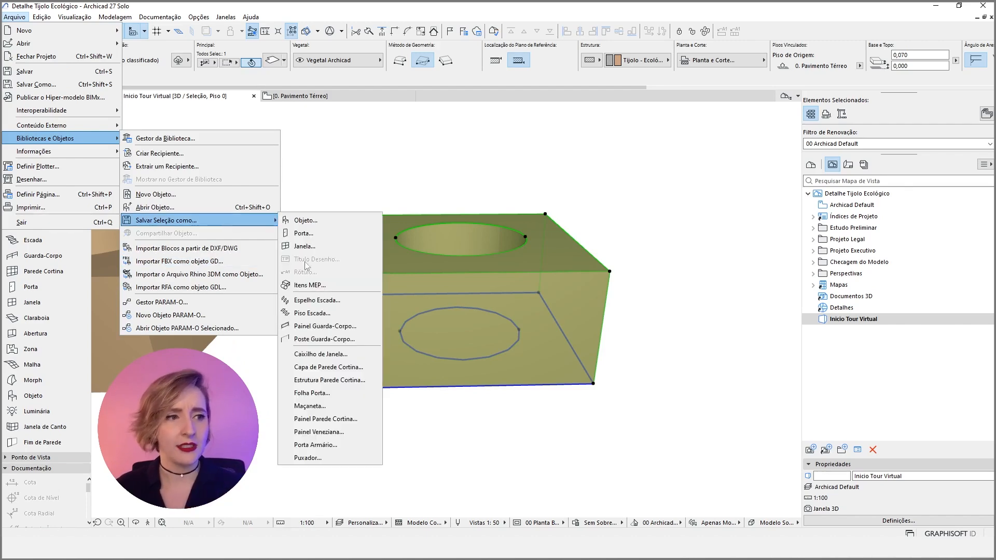
pyautogui.click(336, 419)
pyautogui.click(576, 251)
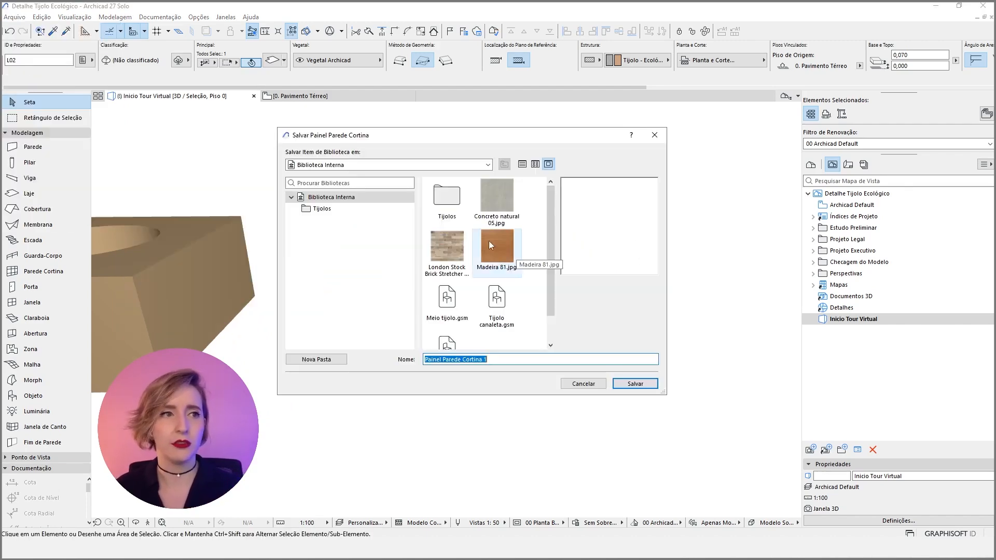
pyautogui.click(323, 209)
pyautogui.click(447, 197)
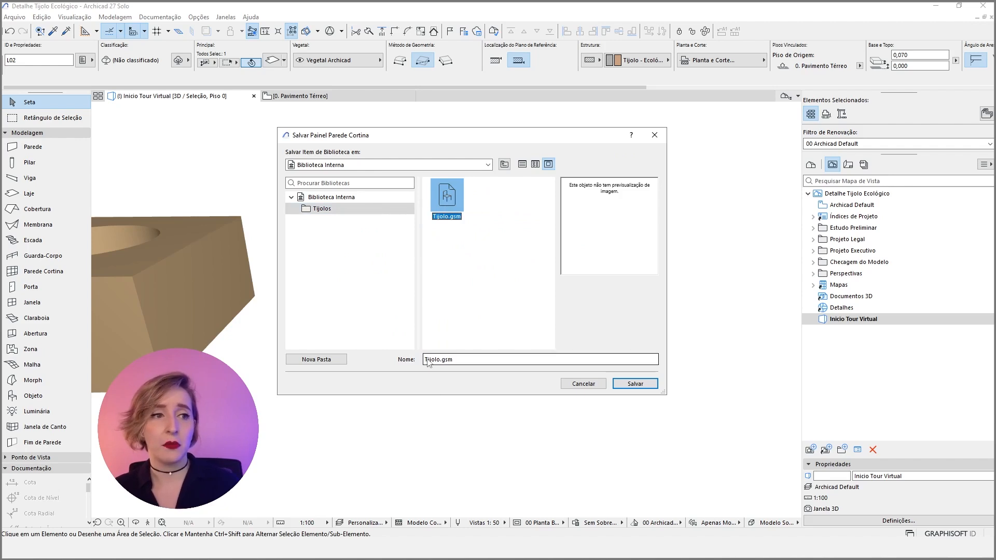
pyautogui.press('Home')
pyautogui.write('Meio-')
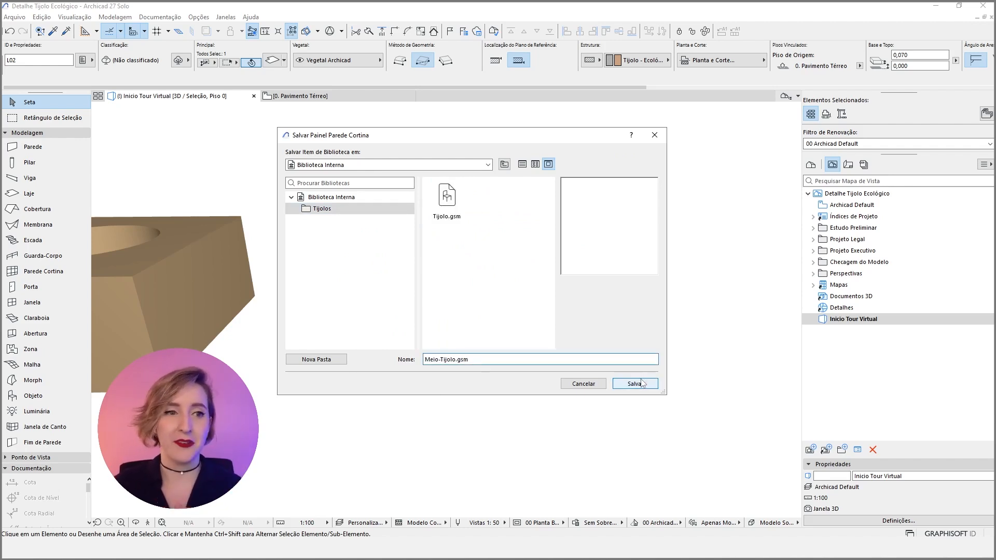
pyautogui.click(642, 383)
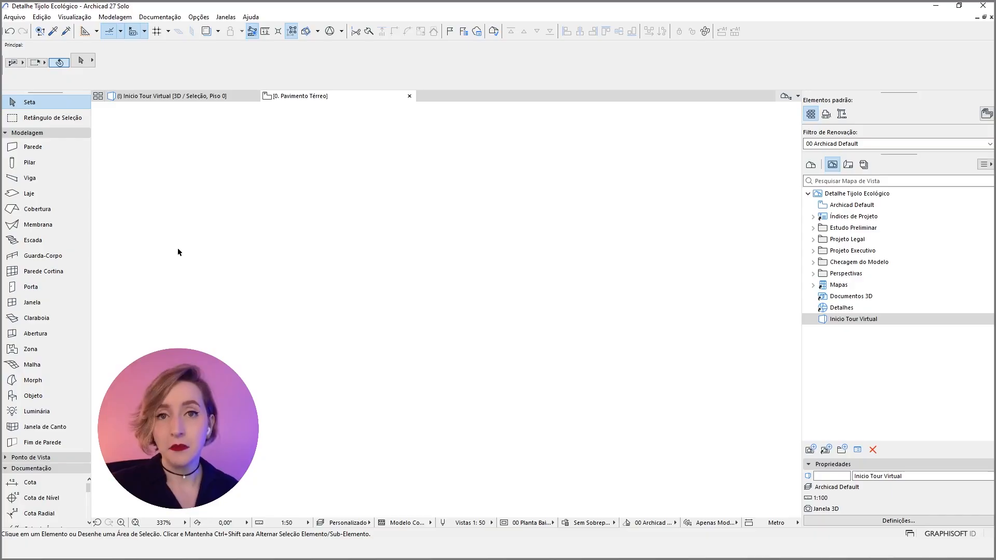
# Step: Draw a straight horizontal curtain wall in the empty ground floor plan
pyautogui.click(46, 272)
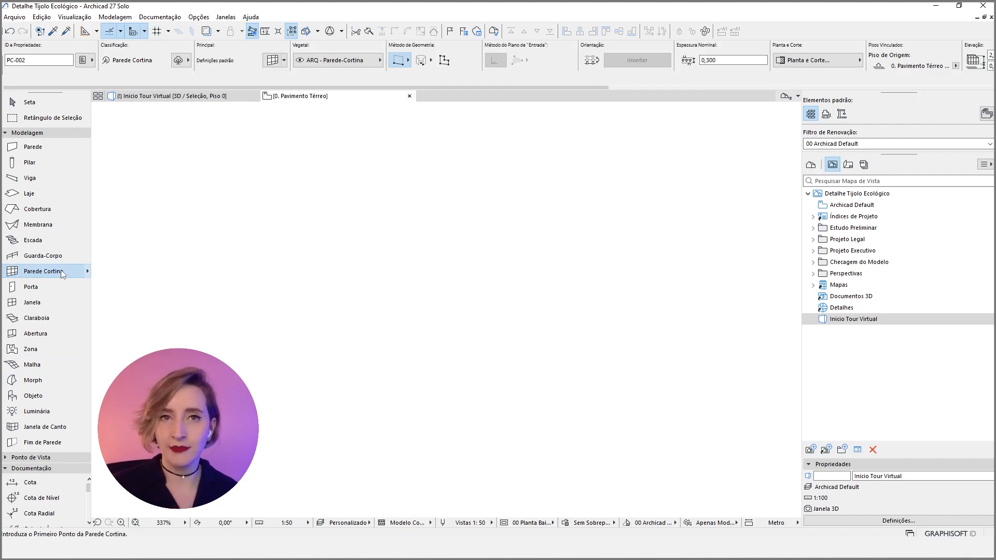
pyautogui.click(242, 264)
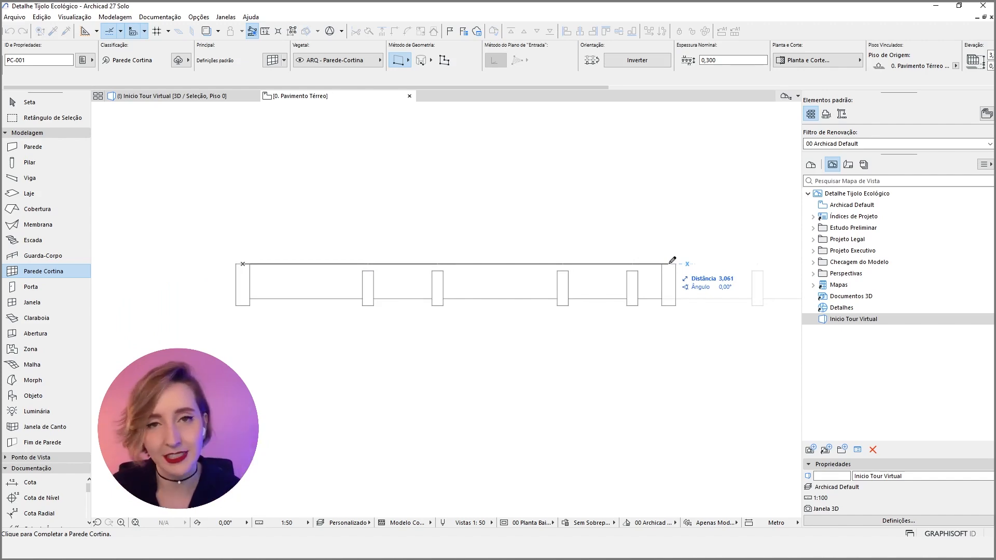
pyautogui.write('3')
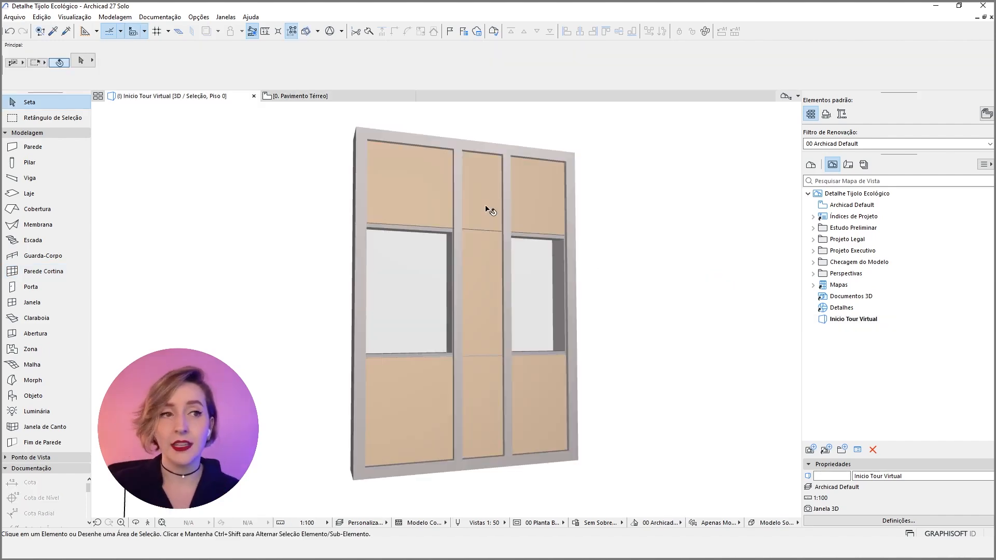
# Step: Select the new curtain wall in the 3D view and set its height to 2.8 m
pyautogui.click(486, 207)
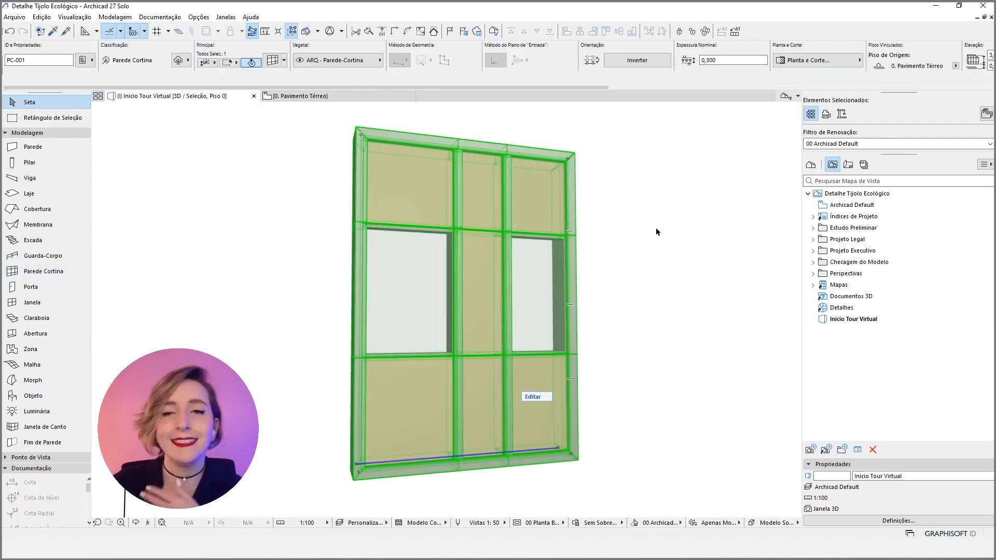
pyautogui.scroll(-3, 740, 55)
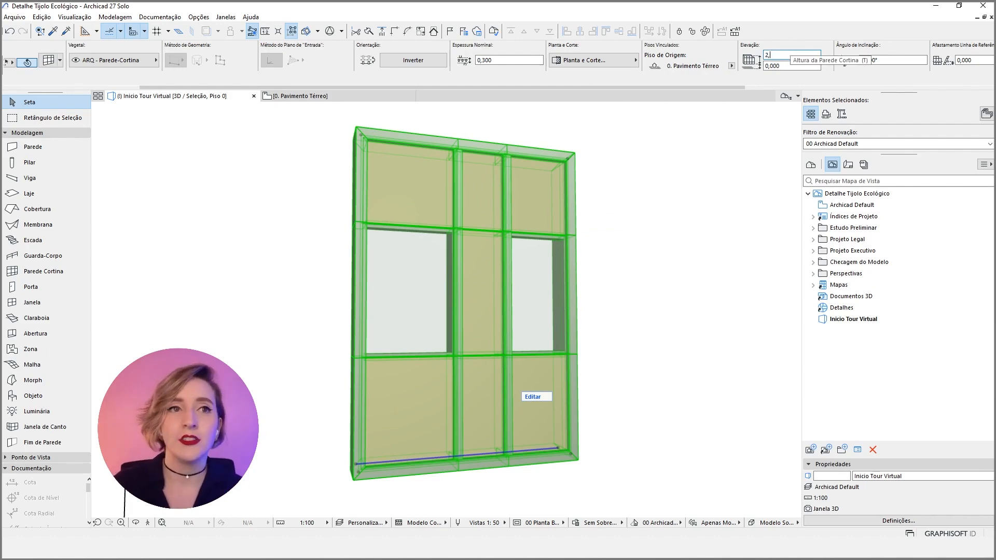
pyautogui.press('Return')
pyautogui.click(579, 205)
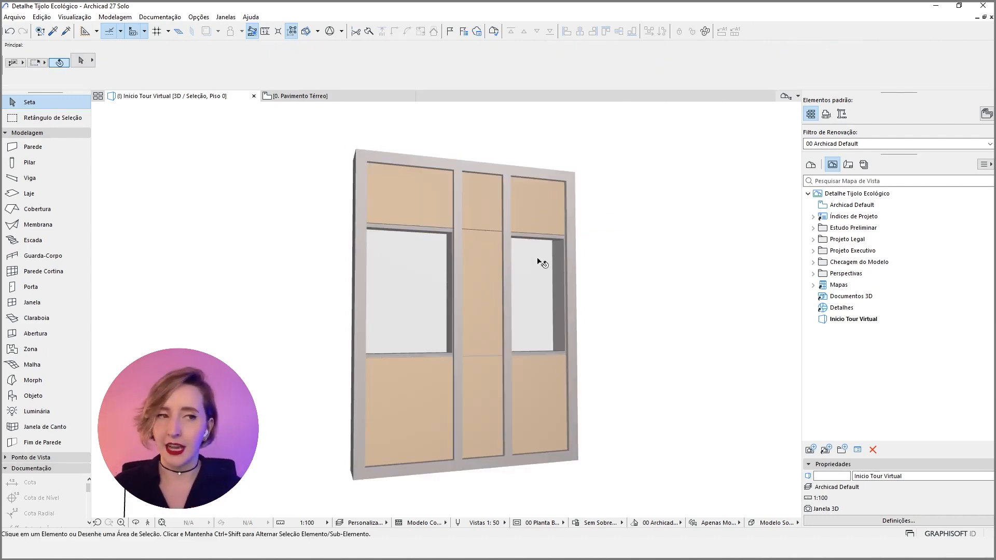
# Step: Reduce the curtain wall's scheme to a single row with a height of 0.07 m
pyautogui.click(537, 218)
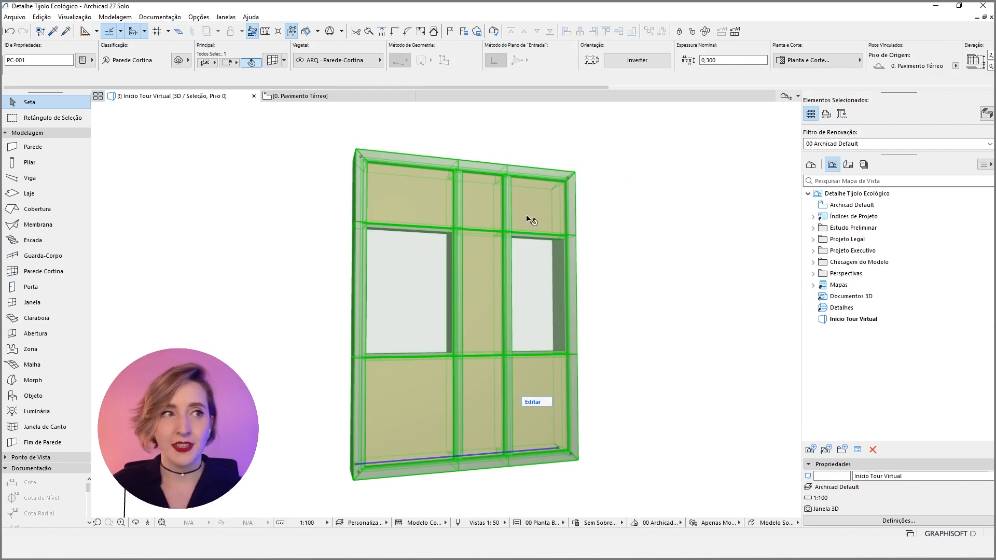
pyautogui.click(273, 60)
pyautogui.click(319, 74)
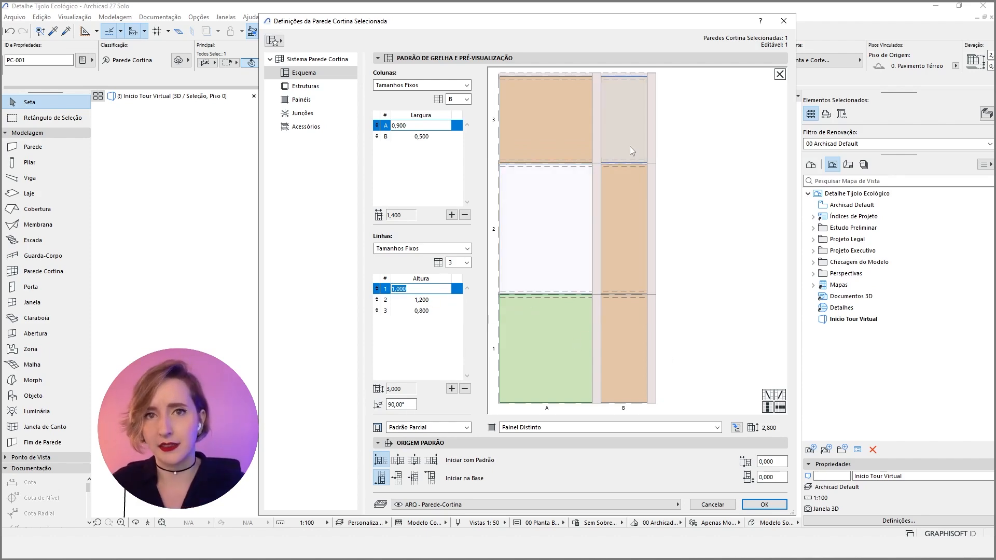
pyautogui.click(423, 300)
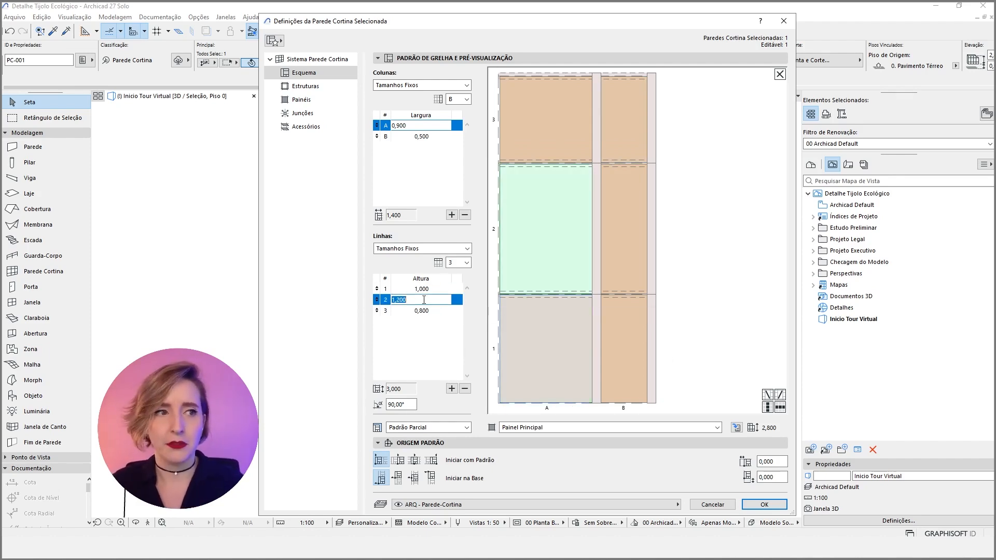
pyautogui.click(465, 389)
pyautogui.click(465, 389)
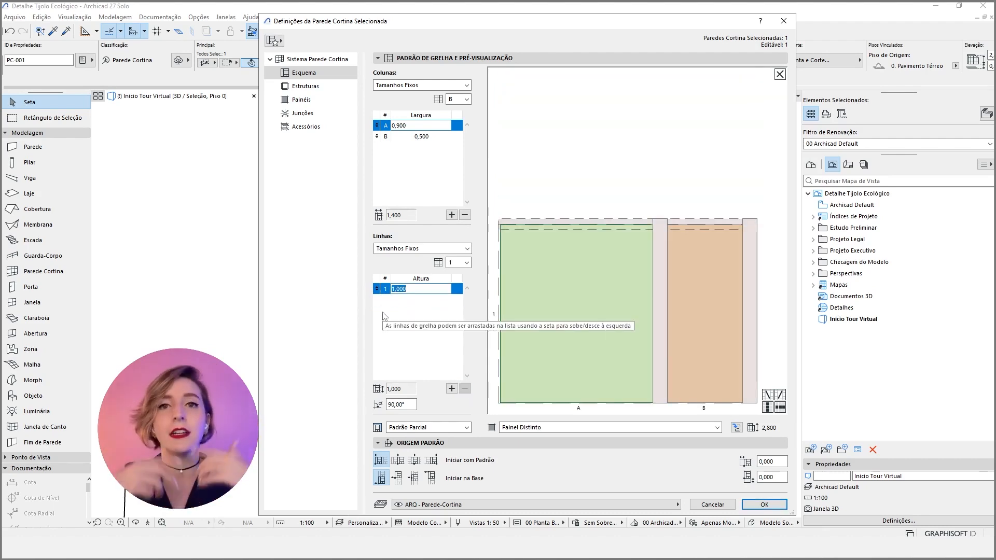
pyautogui.write(',07')
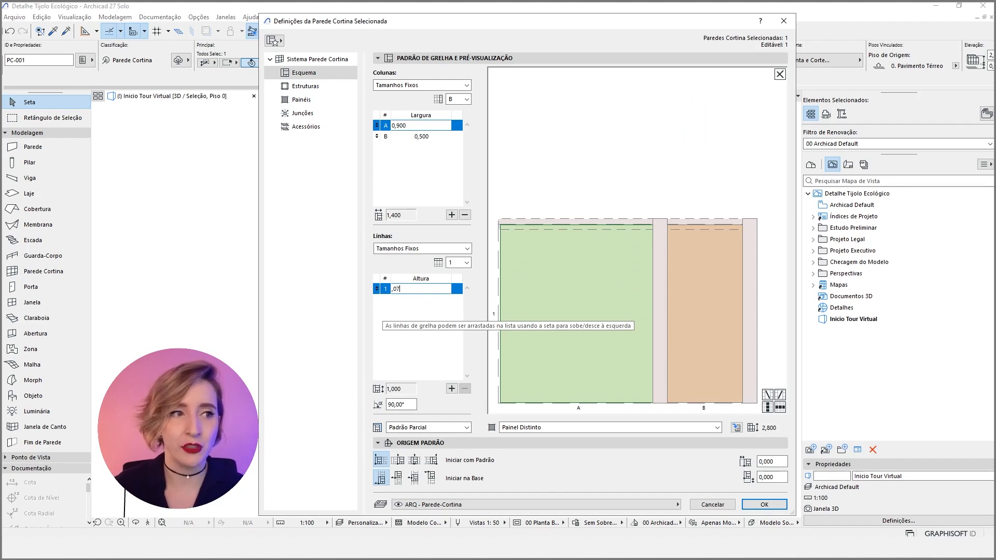
pyautogui.click(647, 294)
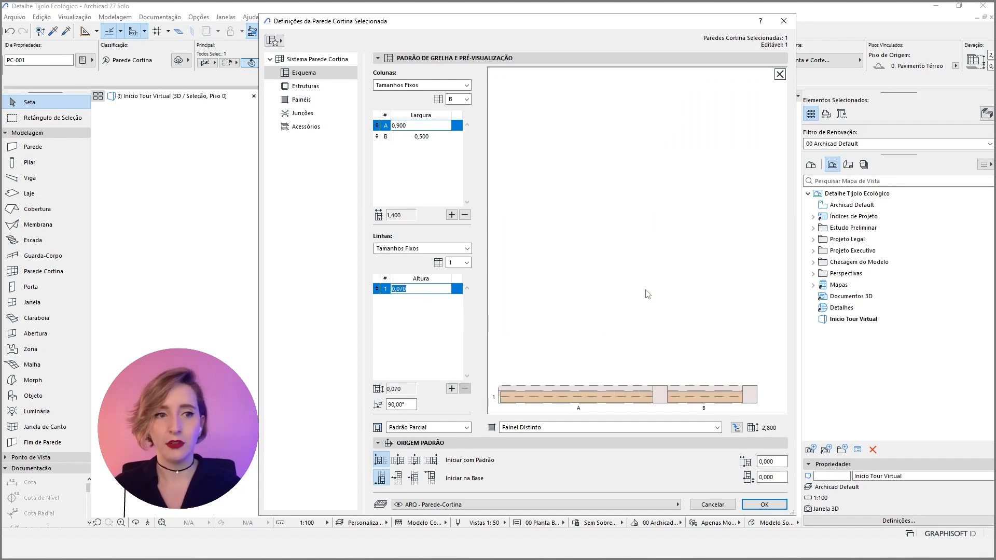
# Step: Reduce the curtain wall's scheme to a single column with a width of 0.3 m and apply the grid
pyautogui.click(430, 127)
pyautogui.write(',3')
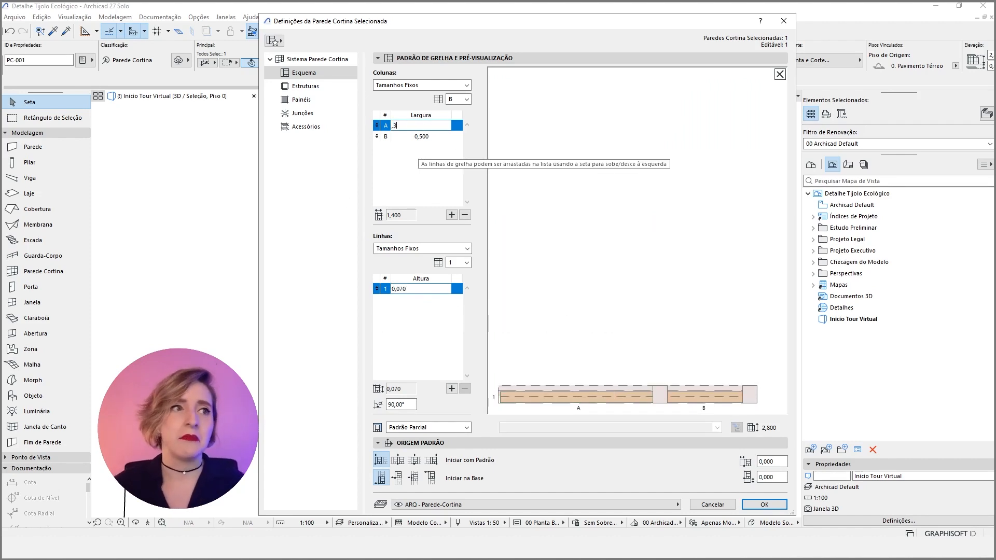
pyautogui.press('Tab')
pyautogui.click(419, 136)
pyautogui.click(467, 214)
pyautogui.click(717, 282)
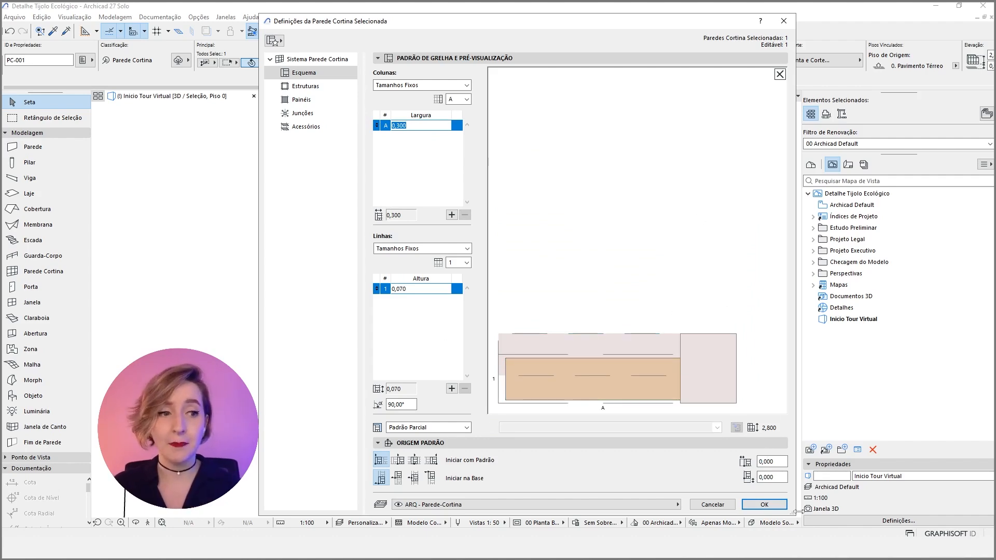
pyautogui.click(777, 505)
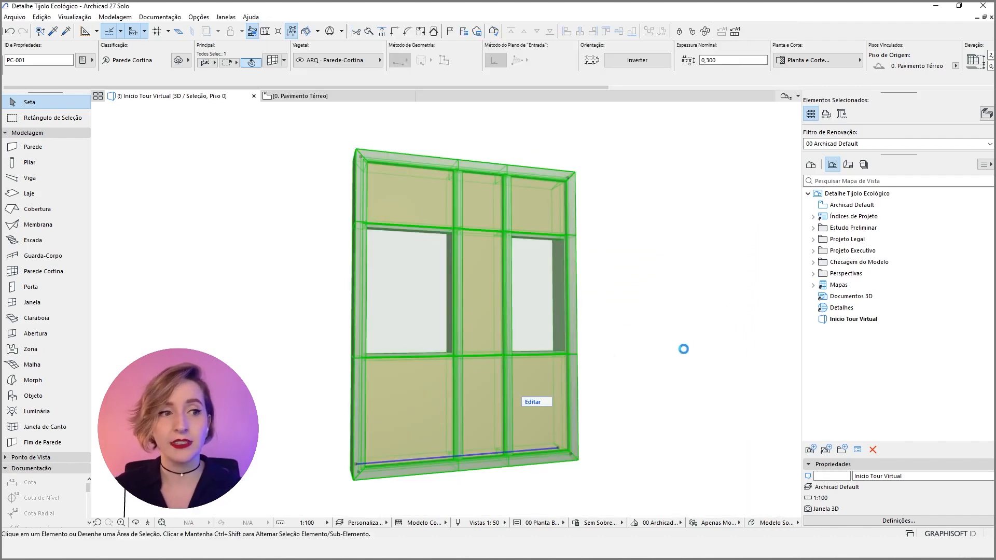
pyautogui.click(681, 354)
# Step: Examine the curtain wall's new grid from both sides in 3D and check the transom in its scheme preview
pyautogui.keyDown('shift'); pyautogui.moveTo(560, 374); pyautogui.dragTo(499, 397, button='middle'); pyautogui.keyUp('shift')
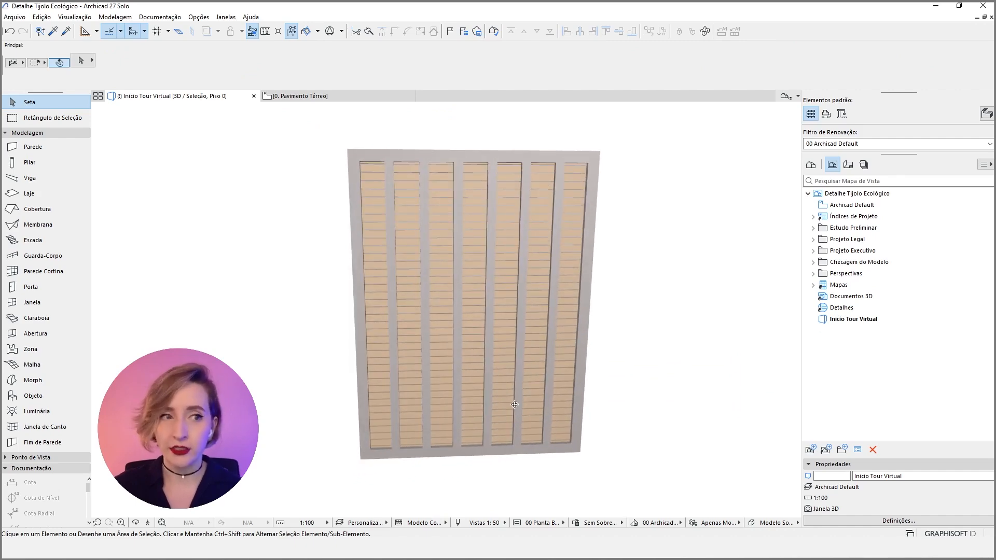
pyautogui.keyDown('shift'); pyautogui.moveTo(405, 393); pyautogui.dragTo(482, 394, button='middle'); pyautogui.keyUp('shift')
pyautogui.click(481, 360)
pyautogui.click(643, 367)
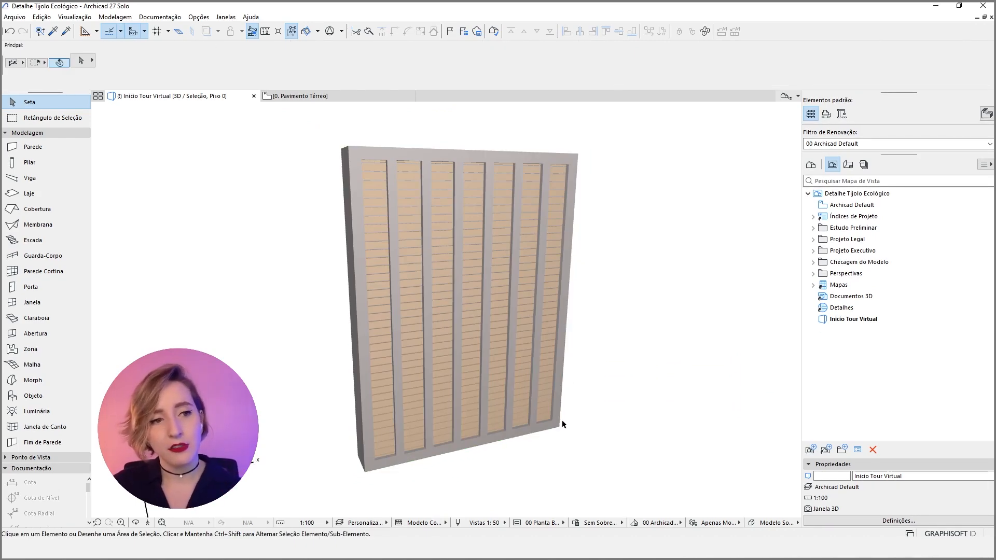
pyautogui.click(565, 224)
pyautogui.hotkey('ctrl', 't')
pyautogui.click(645, 343)
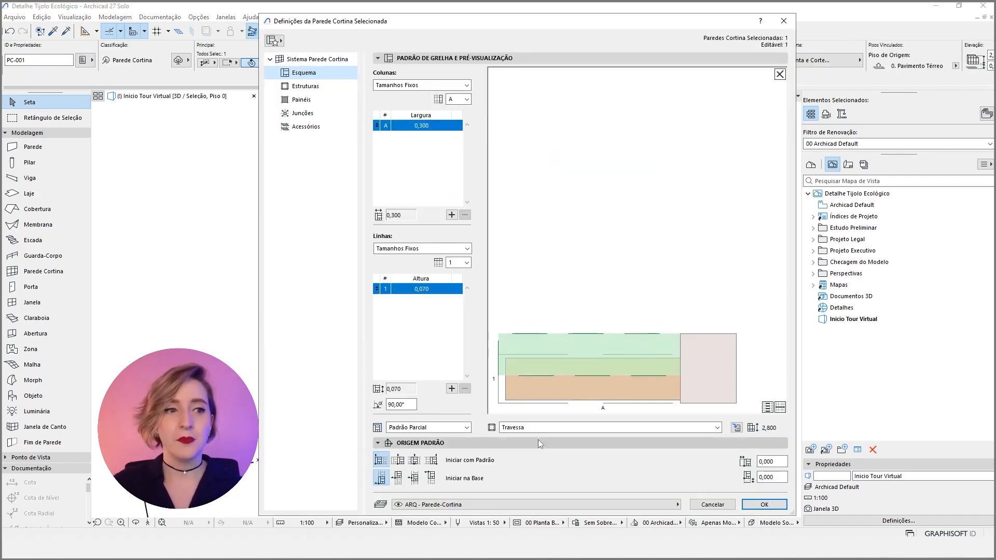
pyautogui.click(601, 216)
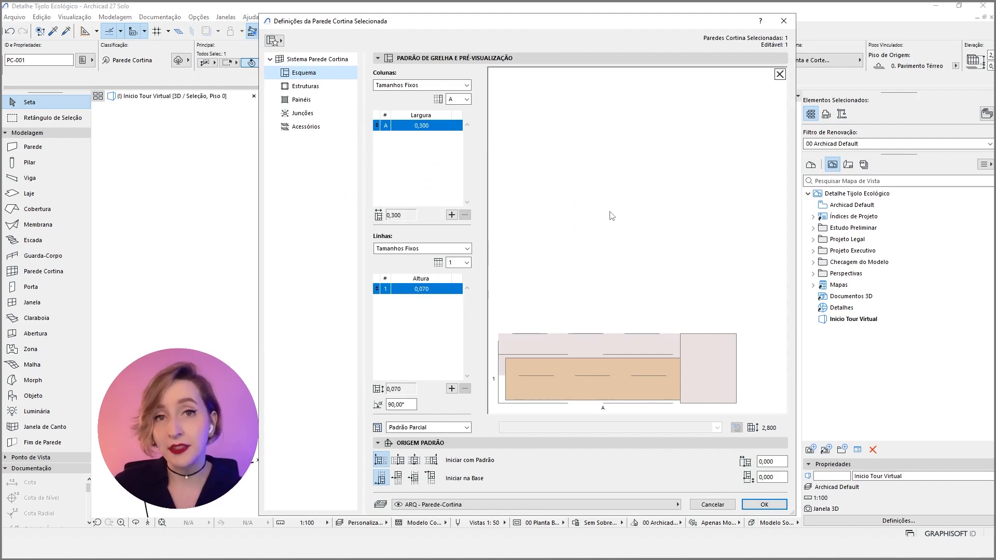
pyautogui.click(628, 347)
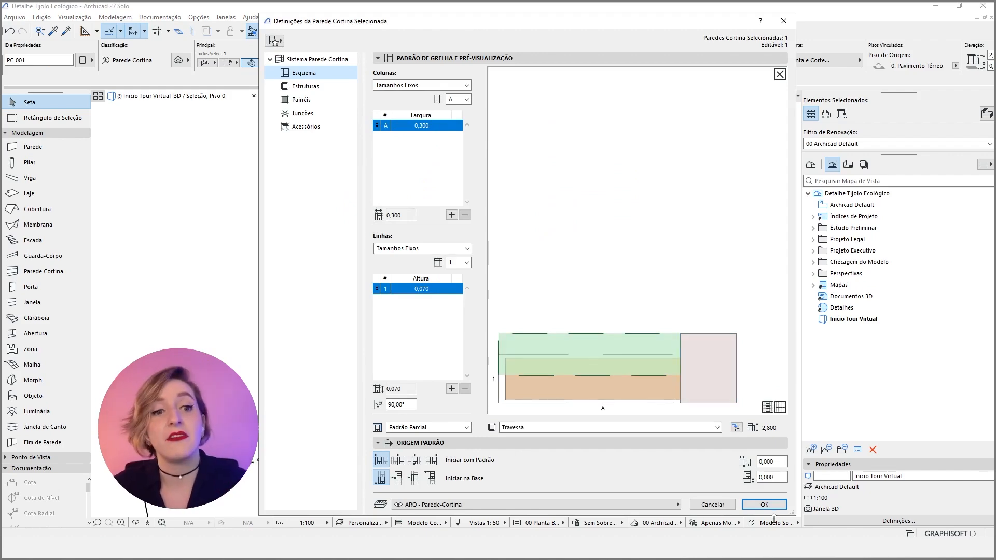
pyautogui.click(765, 505)
pyautogui.scroll(3, 550, 198)
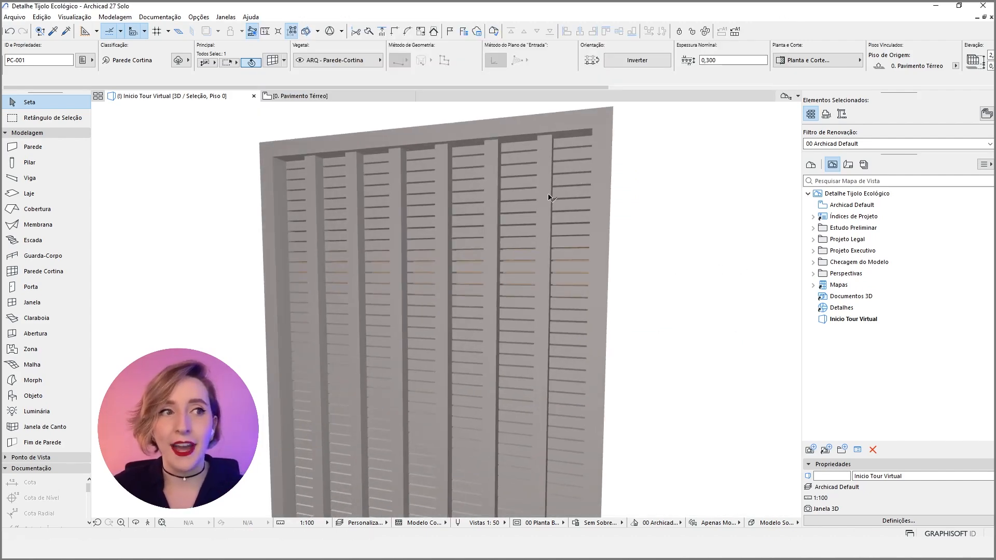
pyautogui.scroll(-3, 501, 271)
pyautogui.keyDown('shift'); pyautogui.moveTo(659, 312); pyautogui.dragTo(254, 368, button='middle'); pyautogui.keyUp('shift')
pyautogui.keyDown('shift'); pyautogui.moveTo(526, 371); pyautogui.dragTo(533, 342, button='middle'); pyautogui.keyUp('shift')
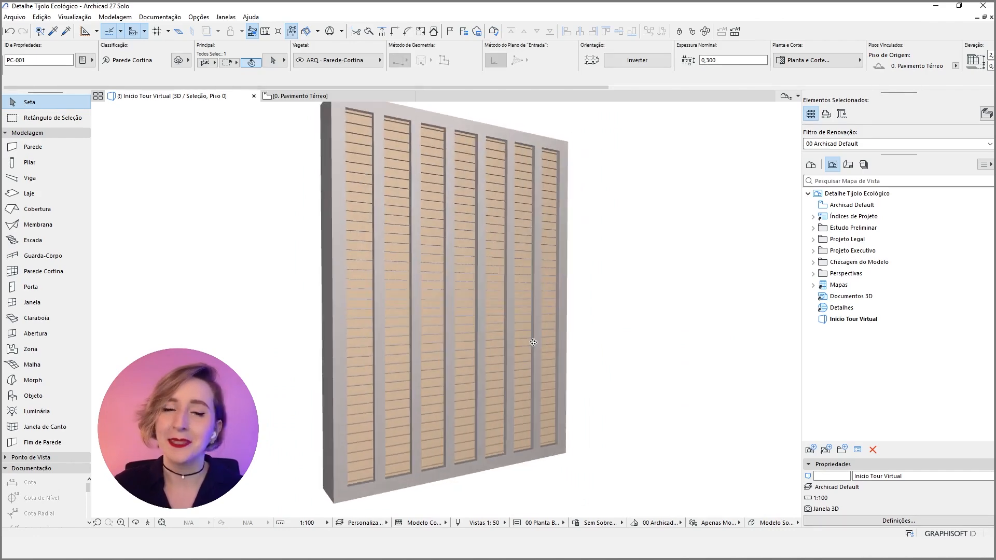
# Step: Change the mullion and the transom in the curtain wall's scheme to Divisões and apply the settings
pyautogui.hotkey('ctrl', 't')
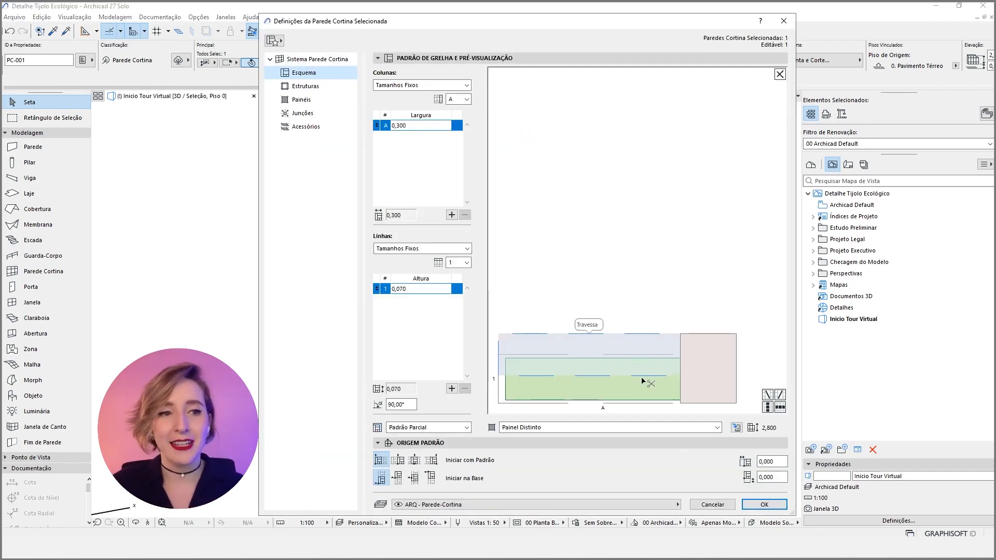
pyautogui.click(736, 387)
pyautogui.click(557, 432)
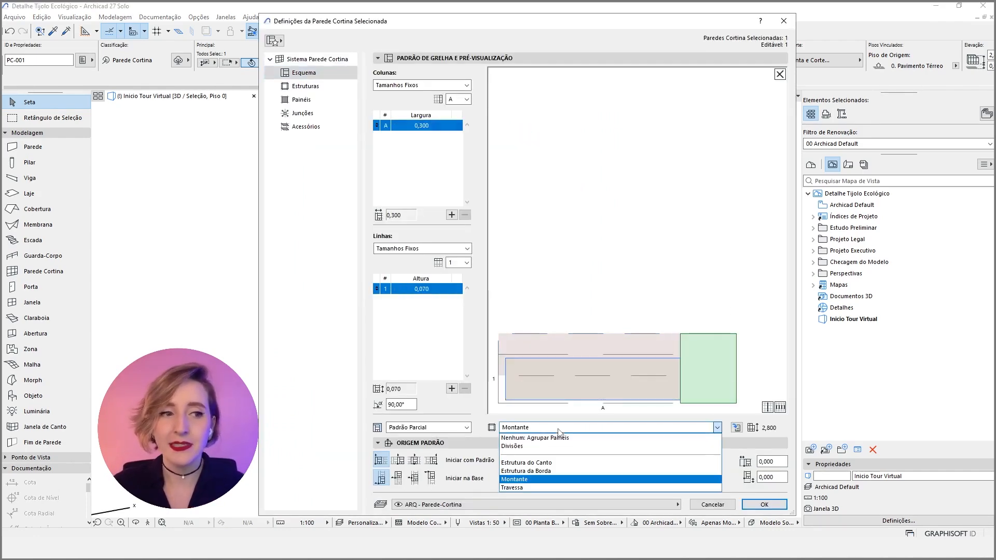
pyautogui.click(539, 446)
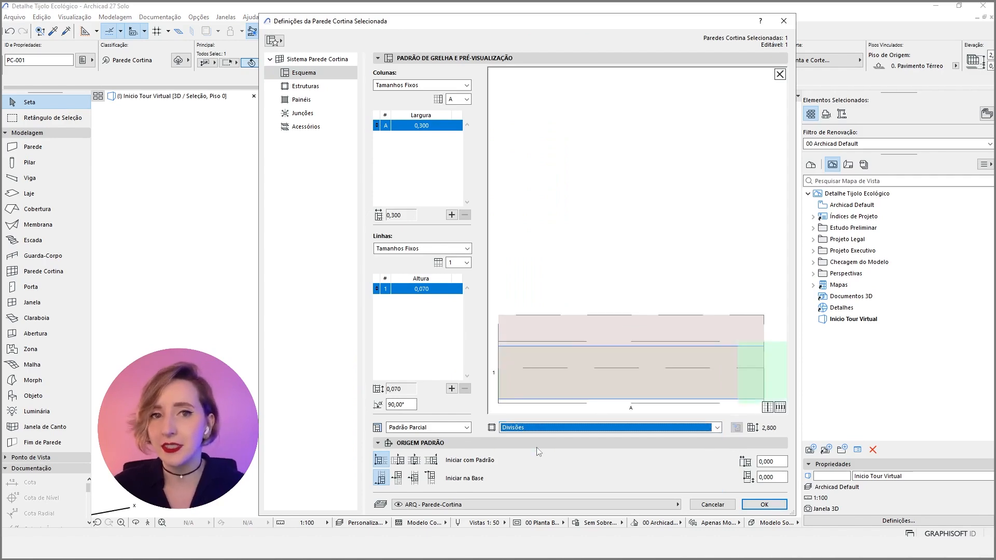
pyautogui.click(629, 333)
pyautogui.click(560, 431)
pyautogui.click(539, 447)
pyautogui.click(779, 359)
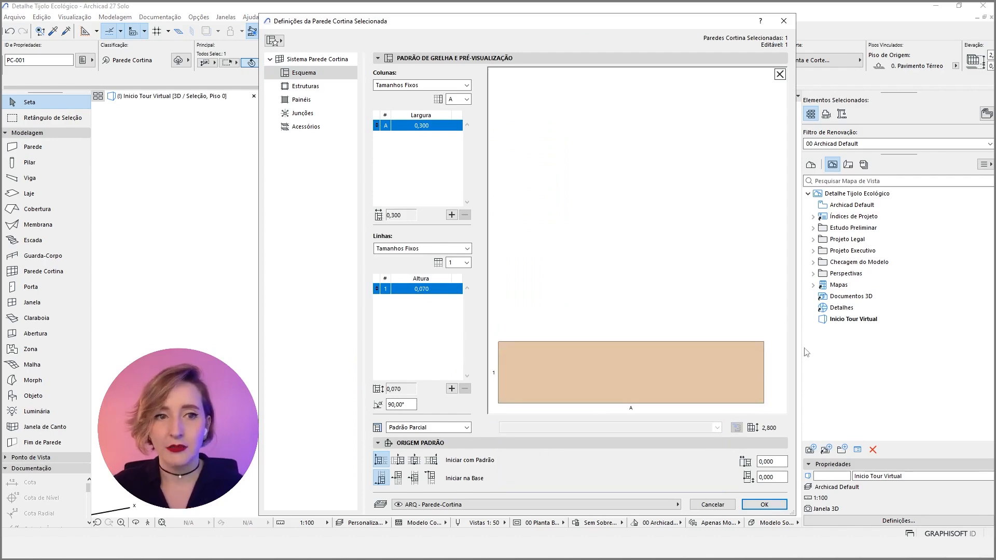
pyautogui.click(764, 505)
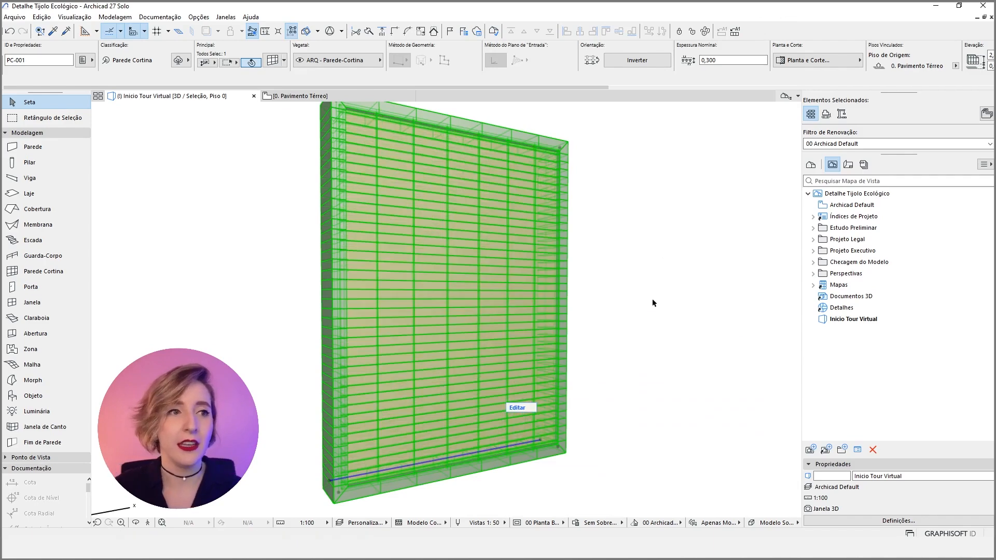
pyautogui.click(601, 402)
pyautogui.click(444, 285)
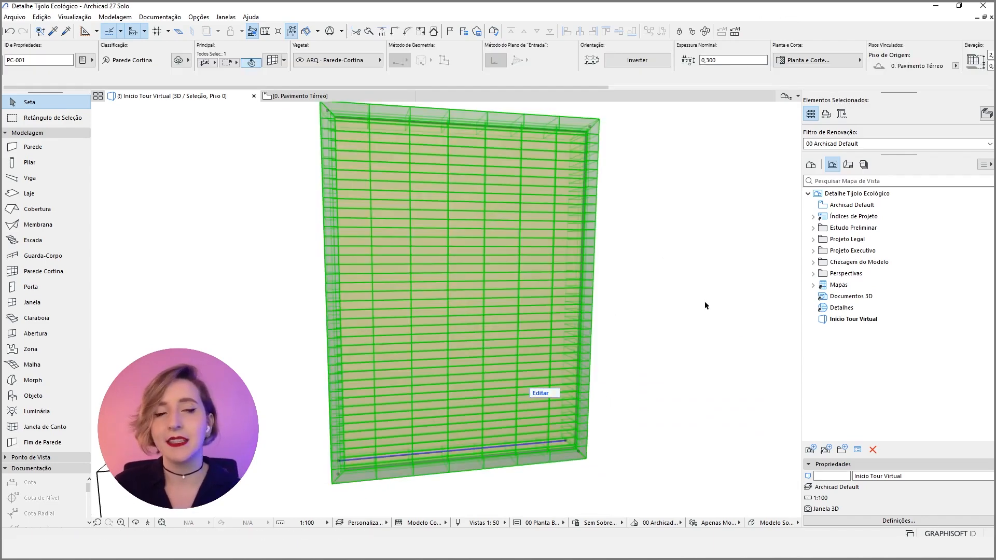
pyautogui.keyDown('shift'); pyautogui.moveTo(674, 304); pyautogui.dragTo(646, 386, button='middle'); pyautogui.keyUp('shift')
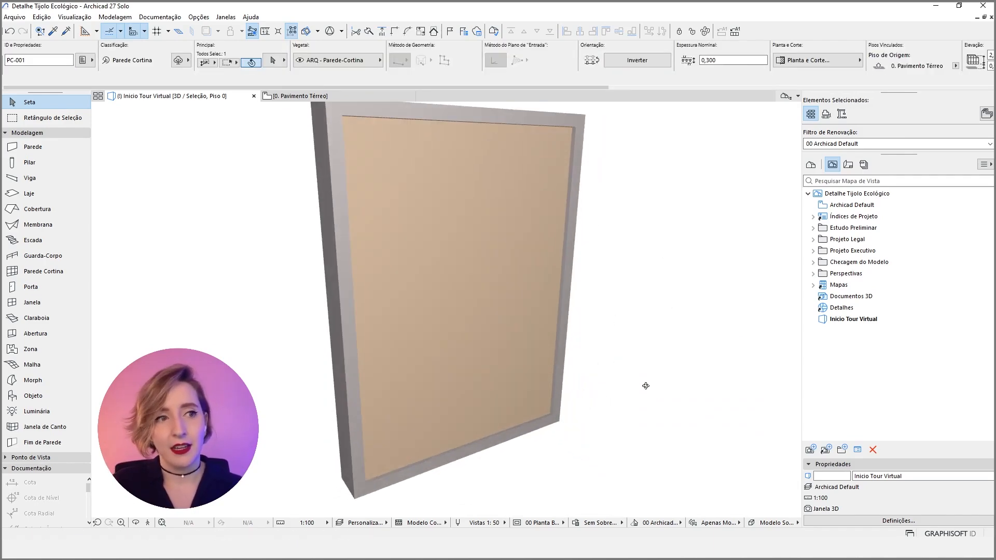
pyautogui.hotkey('ctrl', 't')
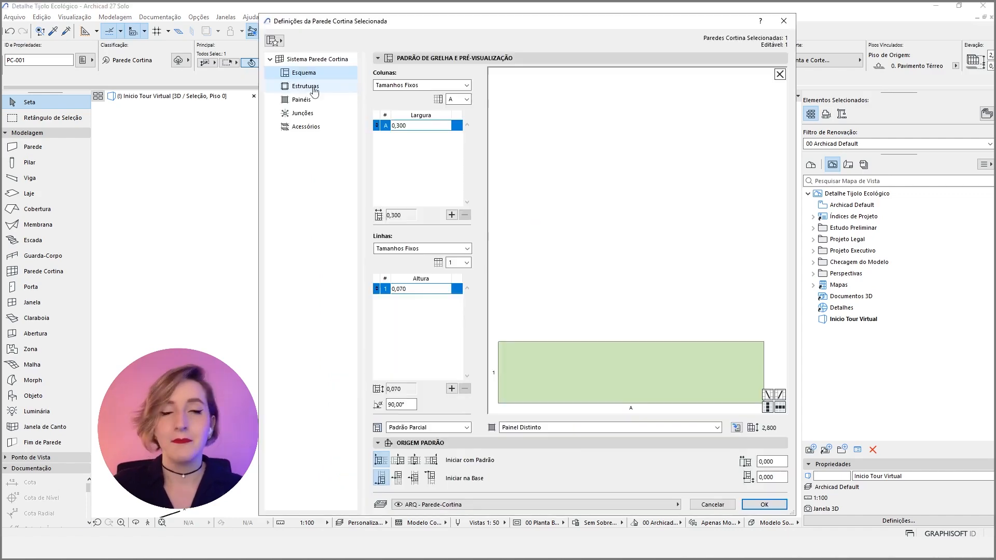
pyautogui.click(765, 505)
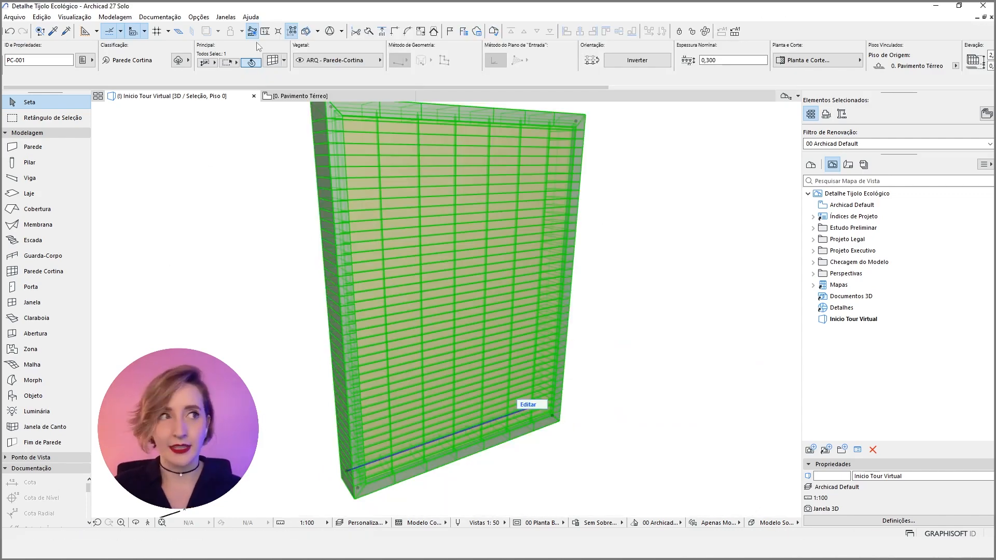
# Step: Set the curtain wall's edge frame (Estrutura da Borda) to Invisível with a width of 0,000 and apply the settings
pyautogui.hotkey('ctrl', 't')
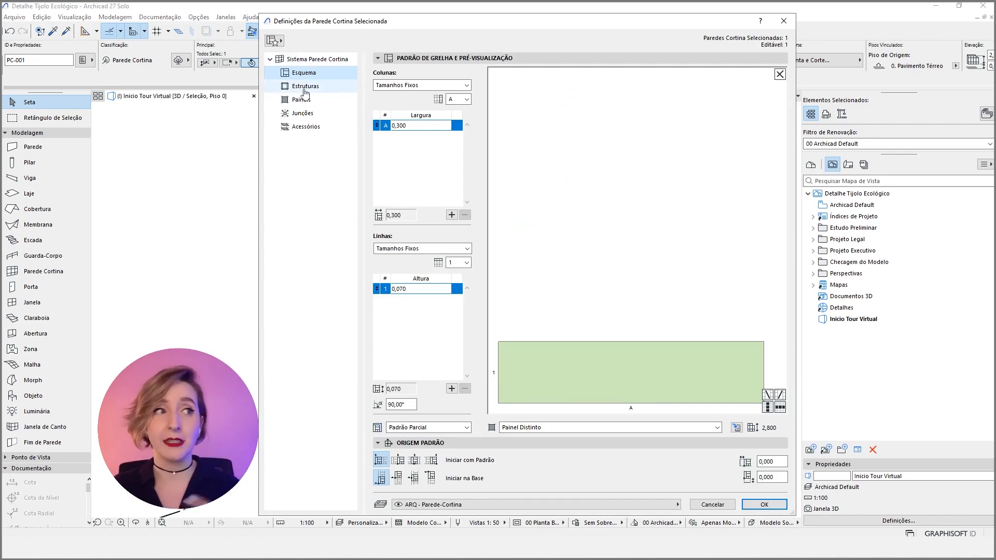
pyautogui.click(305, 88)
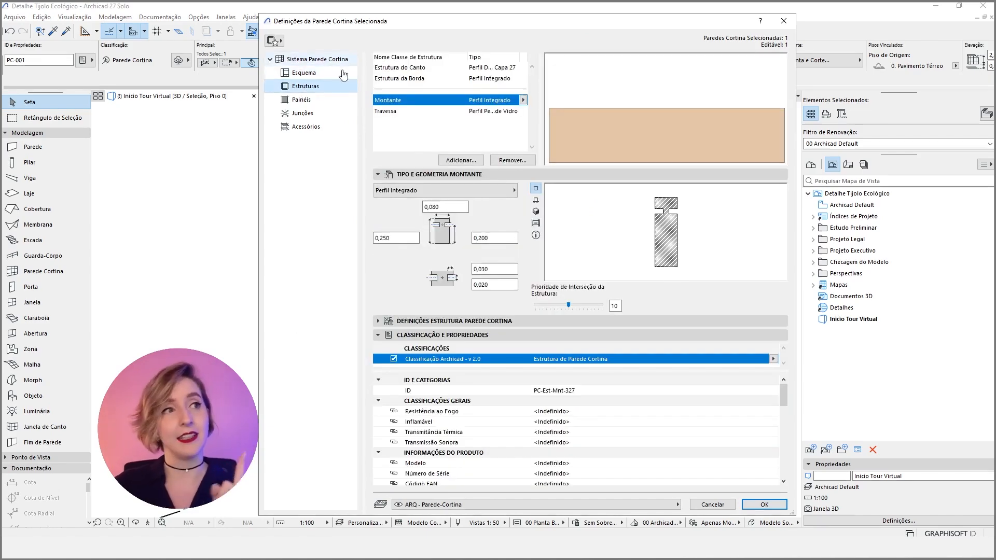
pyautogui.click(416, 79)
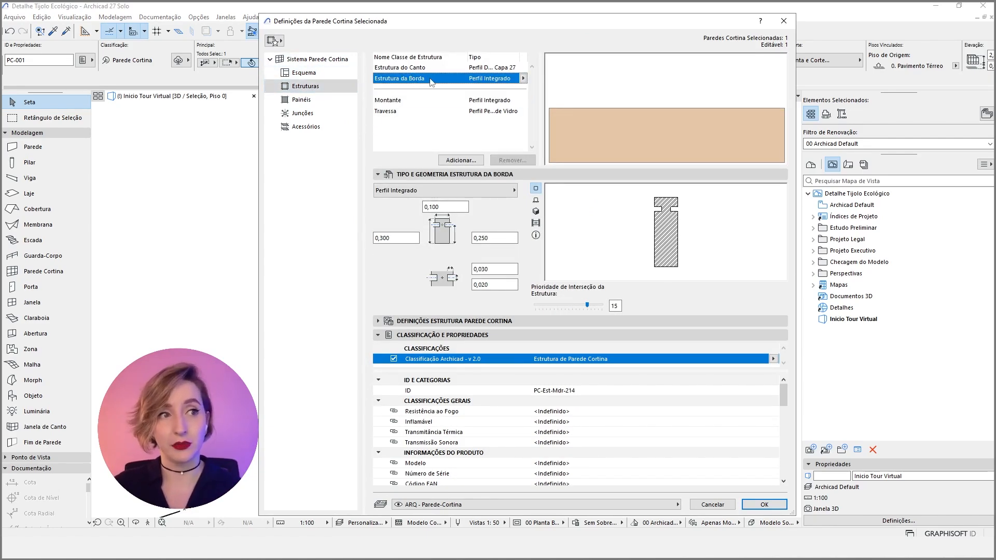
pyautogui.click(491, 195)
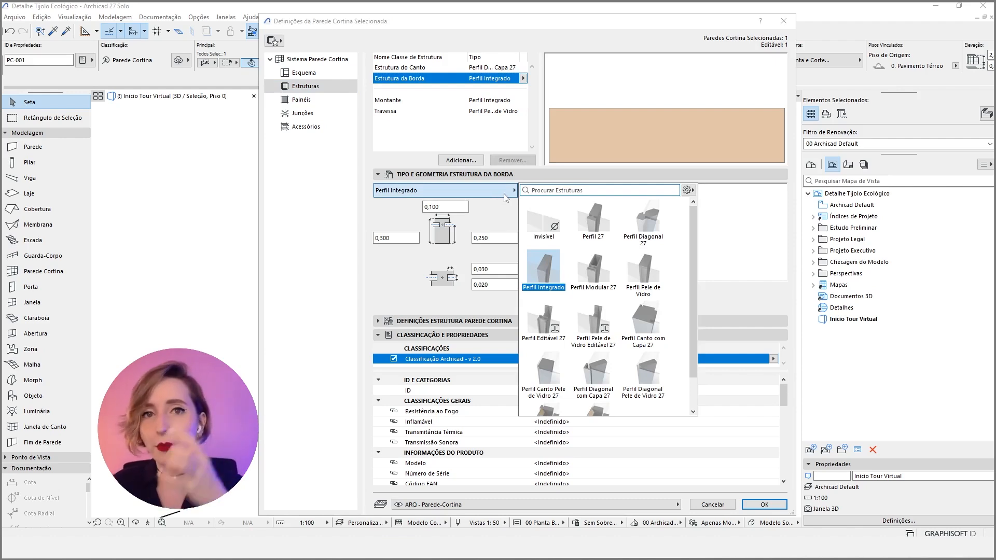
pyautogui.click(543, 219)
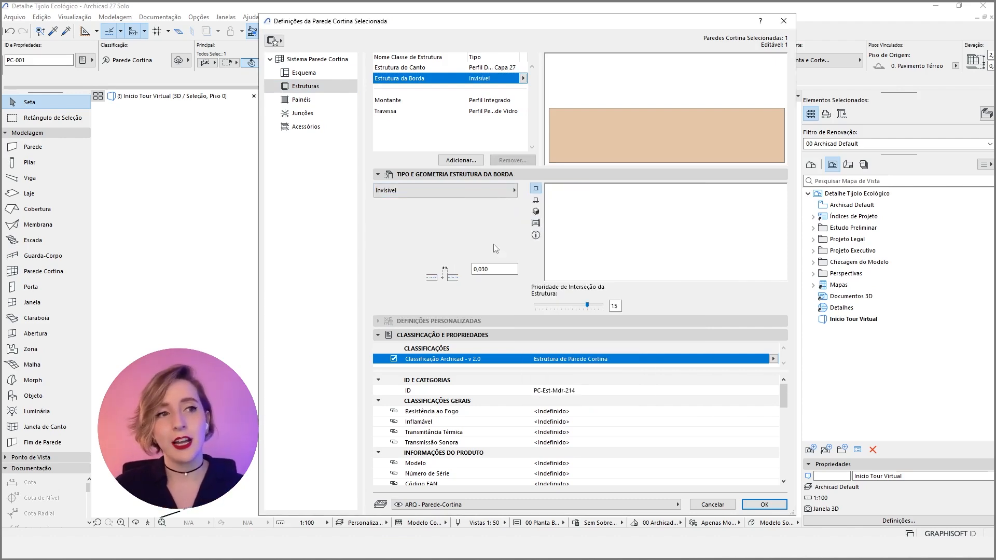
pyautogui.doubleClick(503, 269)
pyautogui.write('0,000')
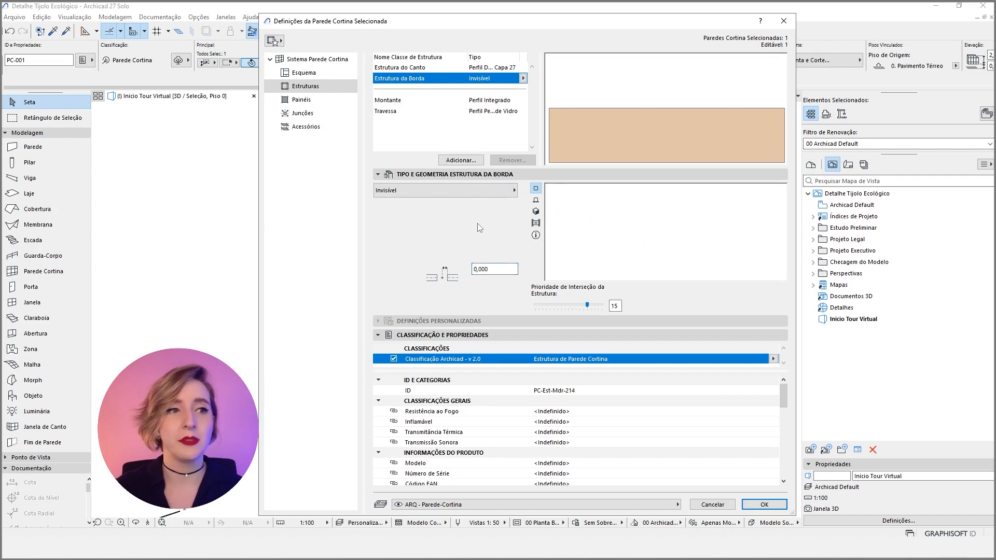
pyautogui.press('Return')
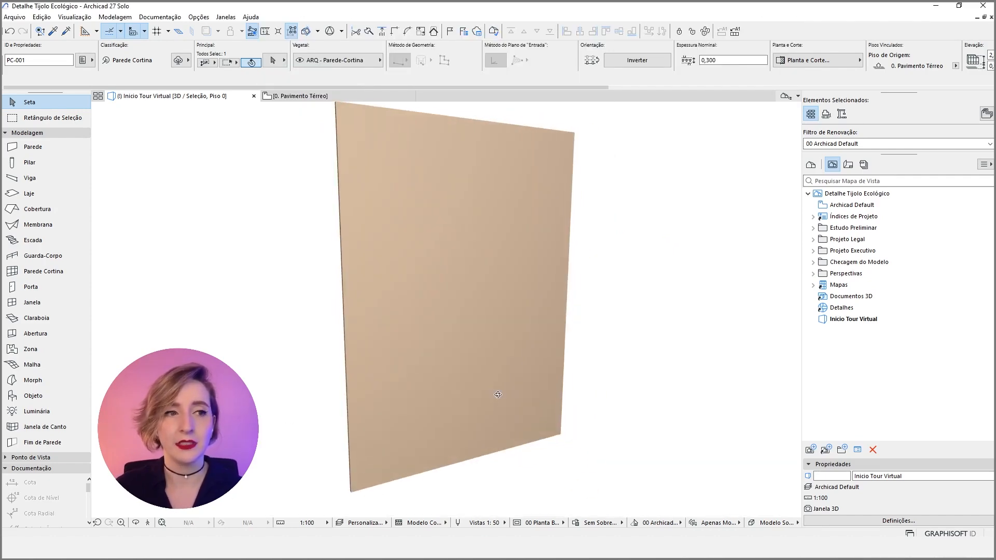
pyautogui.click(498, 395)
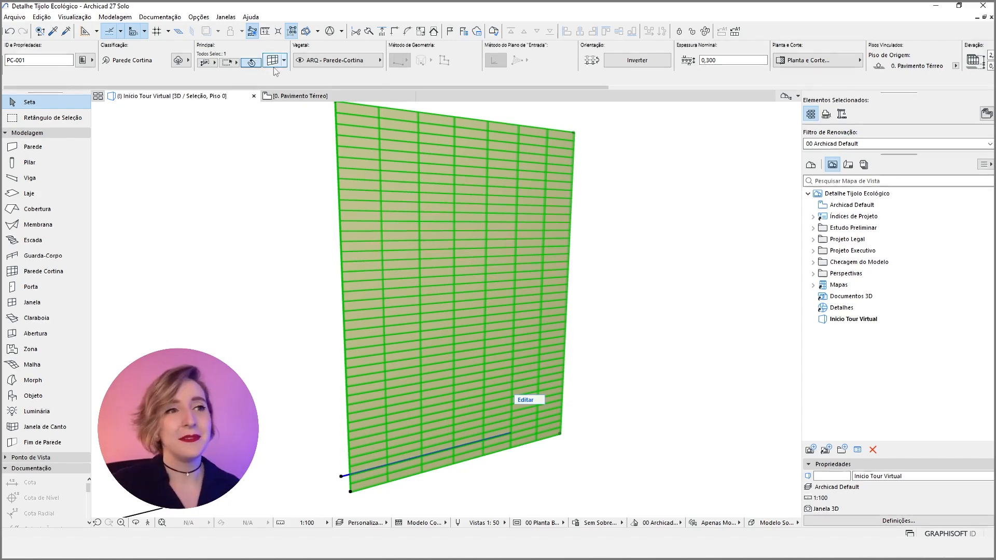
# Step: Open the curtain wall's scheme settings and switch to the brick wall photo in Ferramenta de Captura, widening its window
pyautogui.hotkey('ctrl', 't')
pyautogui.click(318, 75)
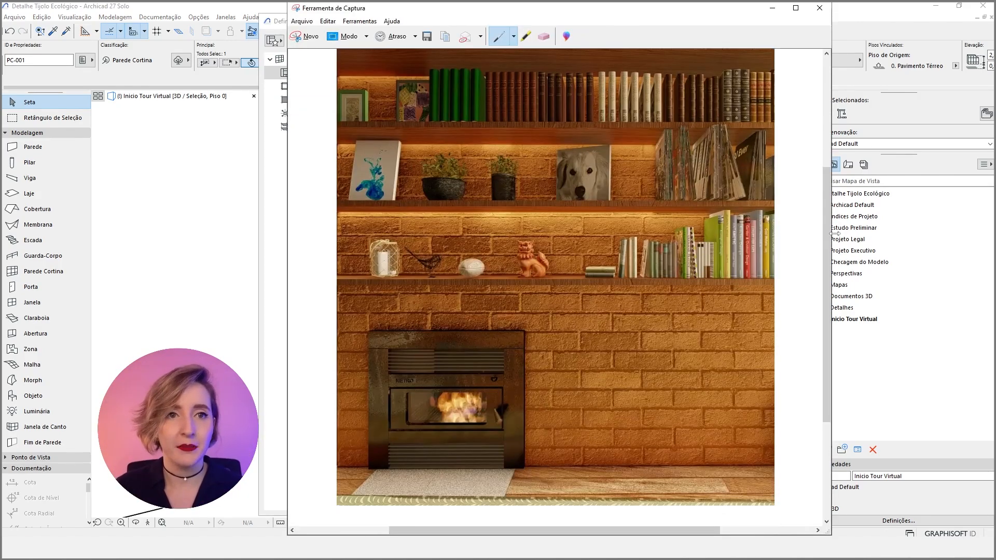
pyautogui.moveTo(832, 234); pyautogui.dragTo(974, 229)
pyautogui.scroll(-1, 580, 242)
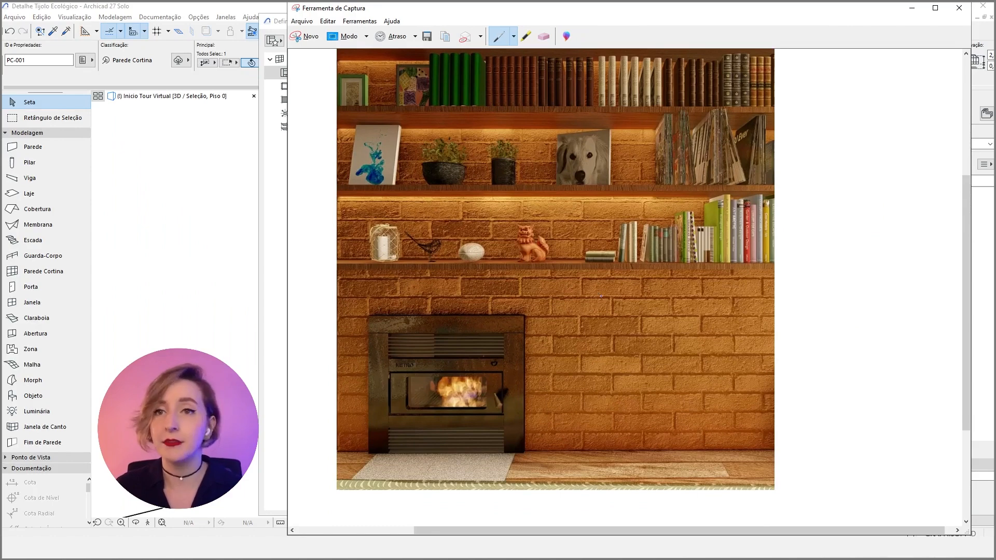
# Step: Outline one repeating brick module on the photo with Caneta Azul: a full brick below a course split by a central joint
pyautogui.click(517, 44)
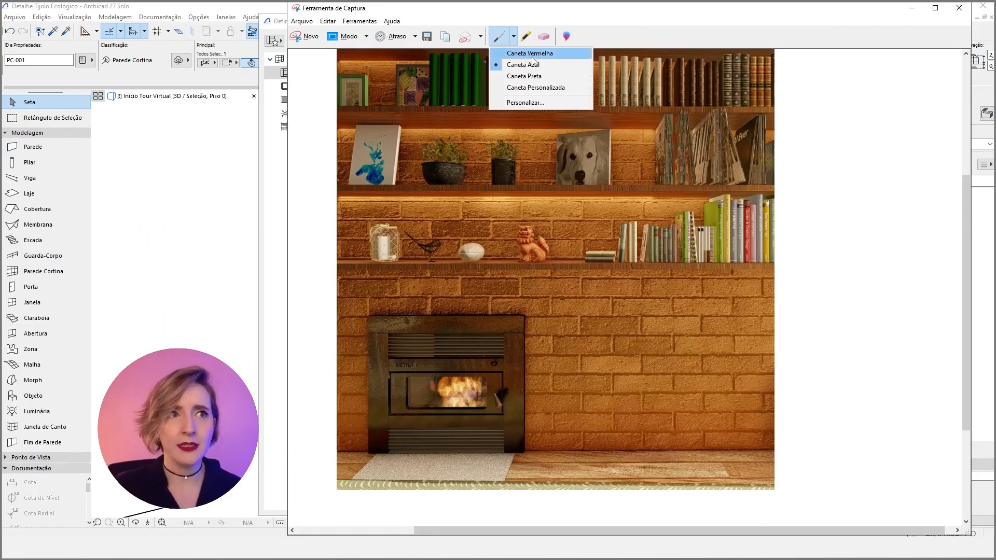
pyautogui.click(522, 64)
pyautogui.scroll(-1, 589, 358)
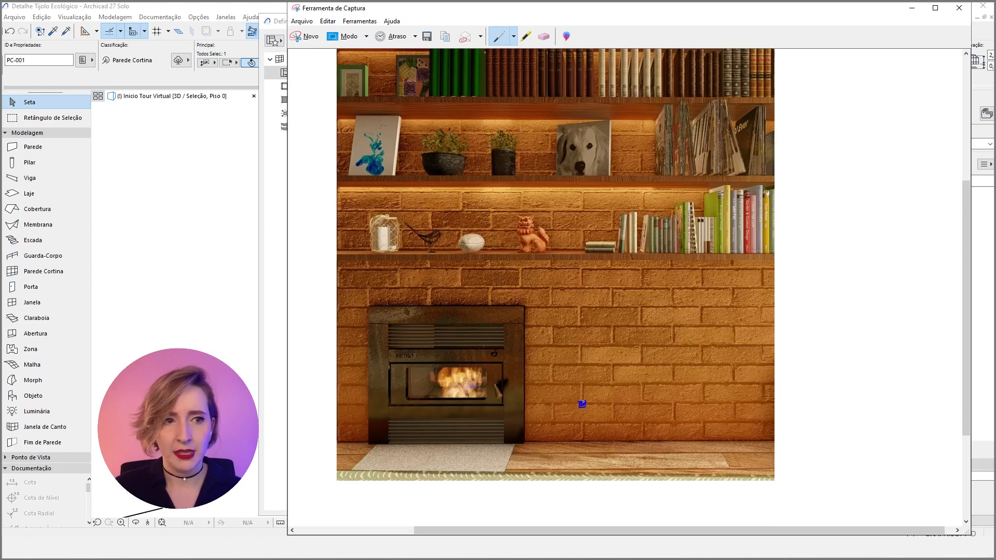
pyautogui.moveTo(584, 385)
pyautogui.mouseDown()
pyautogui.moveTo(642, 384)
pyautogui.moveTo(589, 405)
pyautogui.mouseUp()
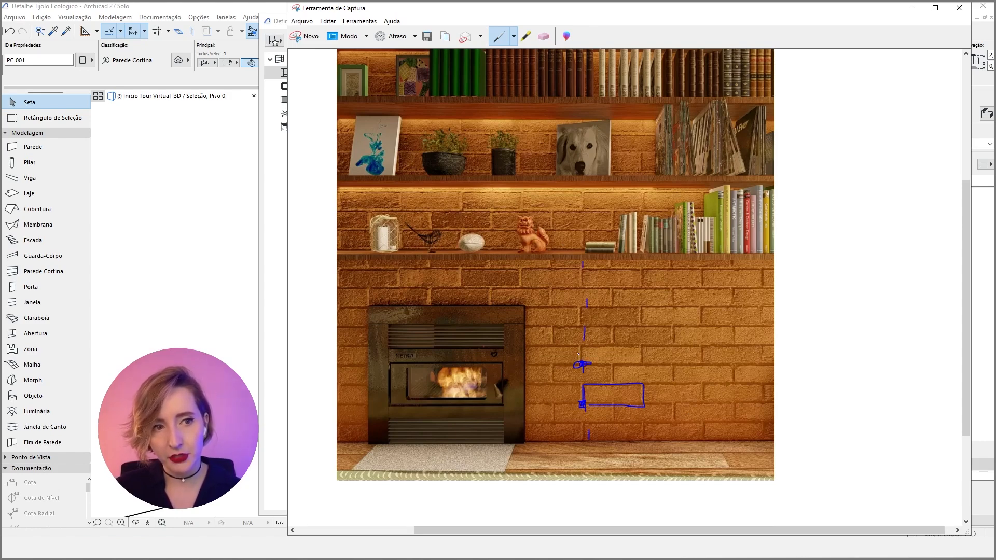
pyautogui.moveTo(578, 354)
pyautogui.mouseDown()
pyautogui.moveTo(644, 347)
pyautogui.moveTo(592, 364)
pyautogui.moveTo(613, 381)
pyautogui.moveTo(651, 360)
pyautogui.mouseUp()
pyautogui.click(544, 36)
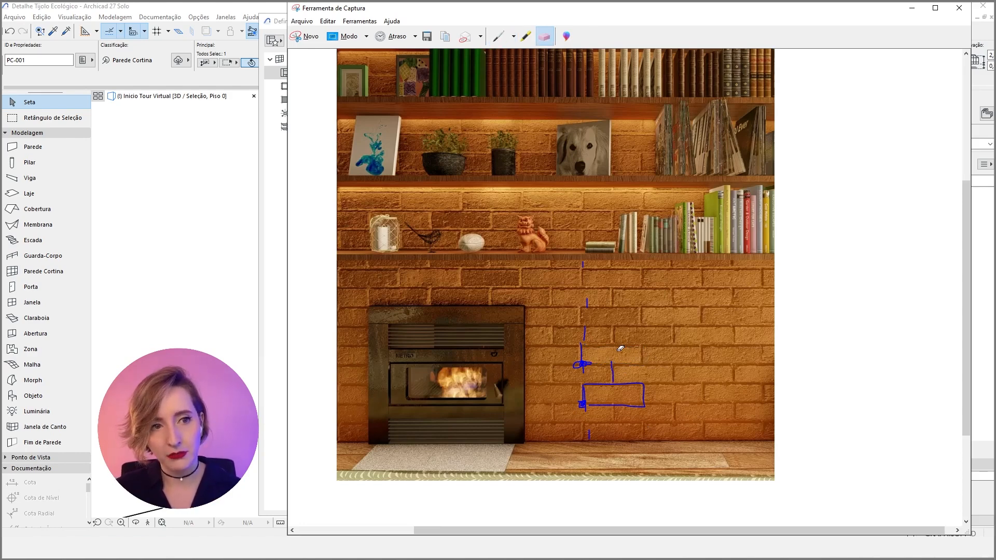
pyautogui.click(499, 36)
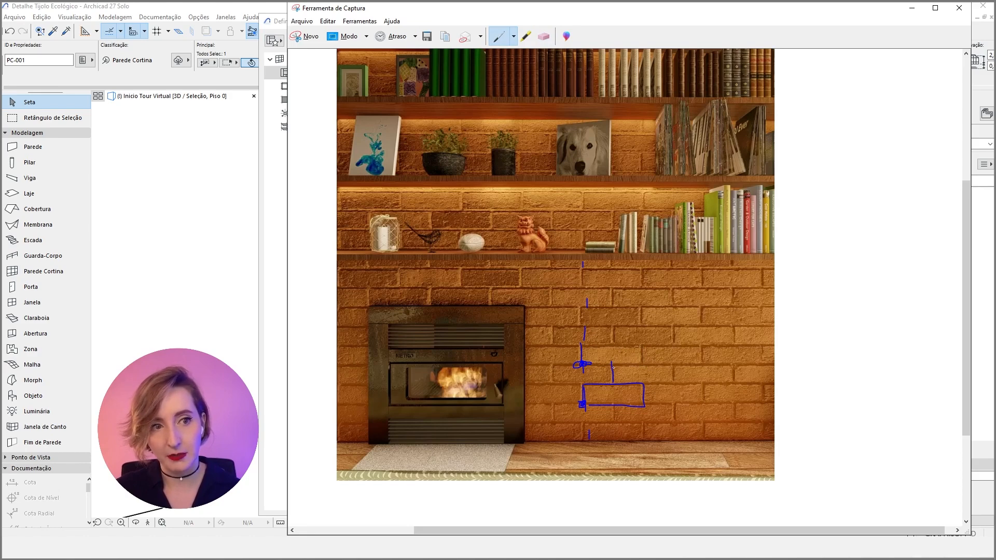
pyautogui.moveTo(587, 363); pyautogui.dragTo(649, 363)
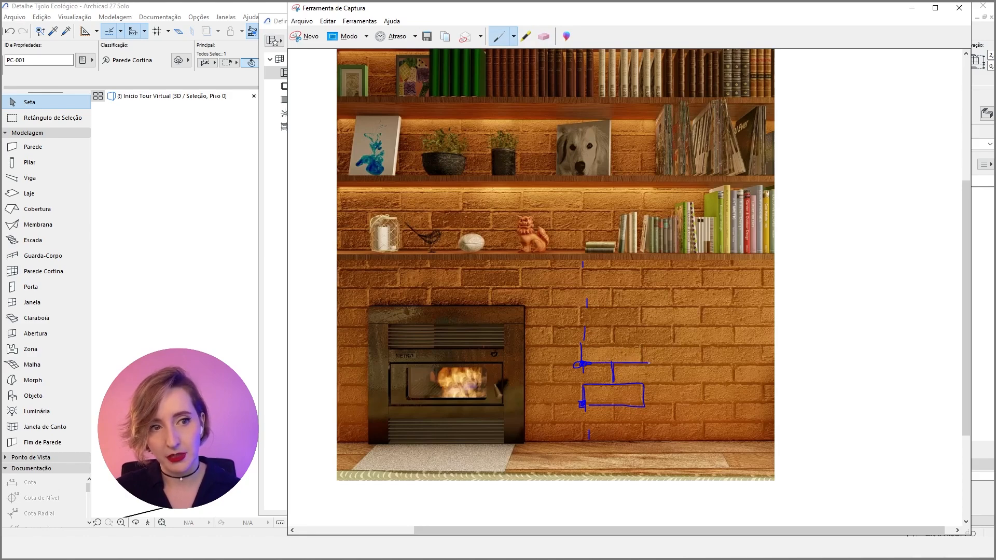
# Step: Mark the adjacent repetition of the brick module on the photo with Caneta Vermelha
pyautogui.click(515, 38)
pyautogui.click(553, 54)
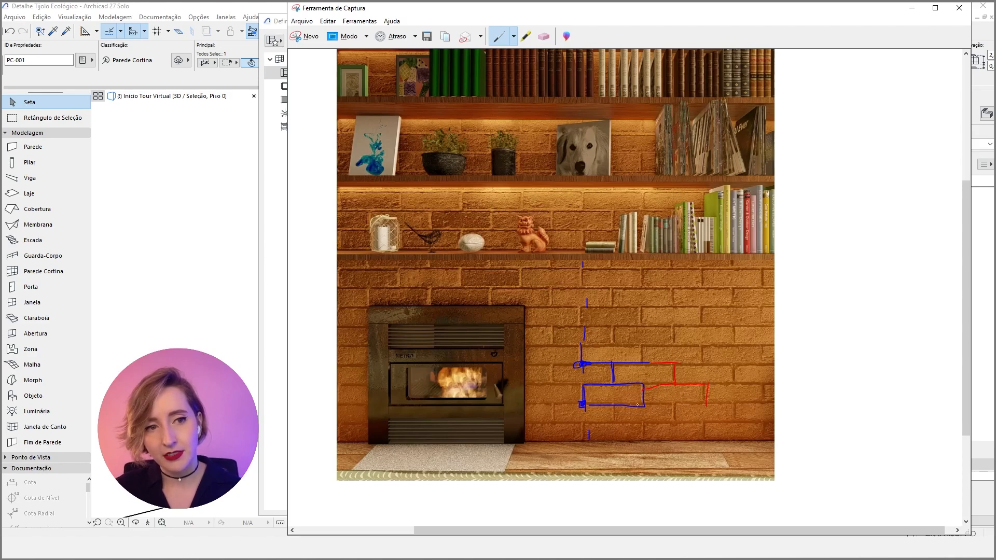
pyautogui.moveTo(707, 405); pyautogui.dragTo(644, 404)
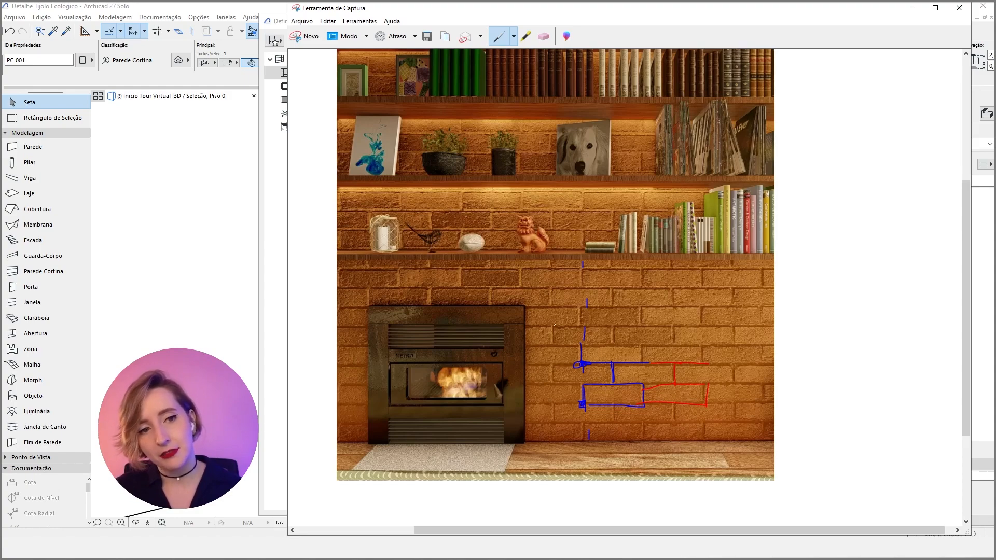
pyautogui.moveTo(673, 328)
pyautogui.mouseDown()
pyautogui.moveTo(598, 335)
pyautogui.moveTo(639, 308)
pyautogui.moveTo(557, 315)
pyautogui.mouseUp()
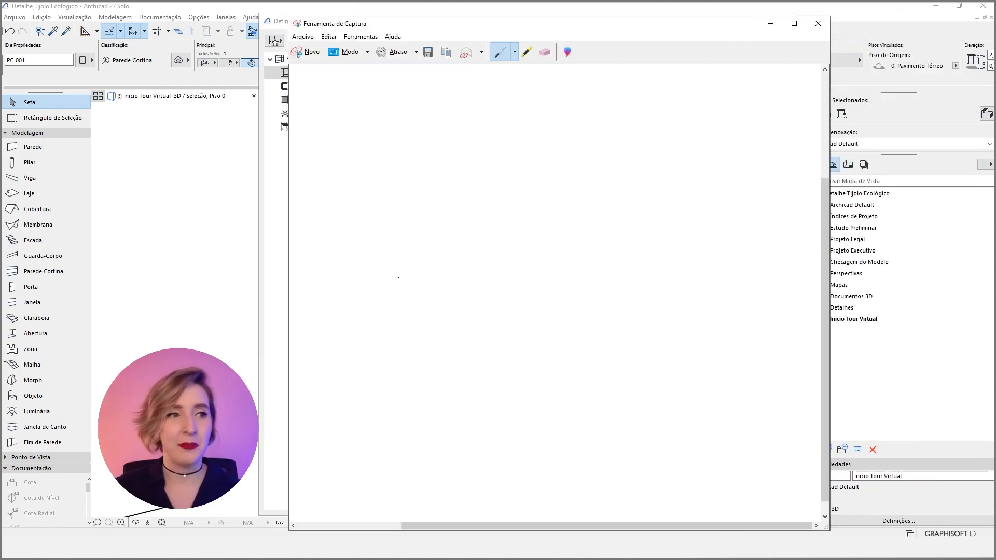
# Step: Sketch the two-course brick module in blue on a blank capture and circle its left and bottom edges with Caneta Vermelha
pyautogui.moveTo(397, 258)
pyautogui.mouseDown()
pyautogui.moveTo(394, 335)
pyautogui.moveTo(542, 257)
pyautogui.moveTo(598, 340)
pyautogui.mouseUp()
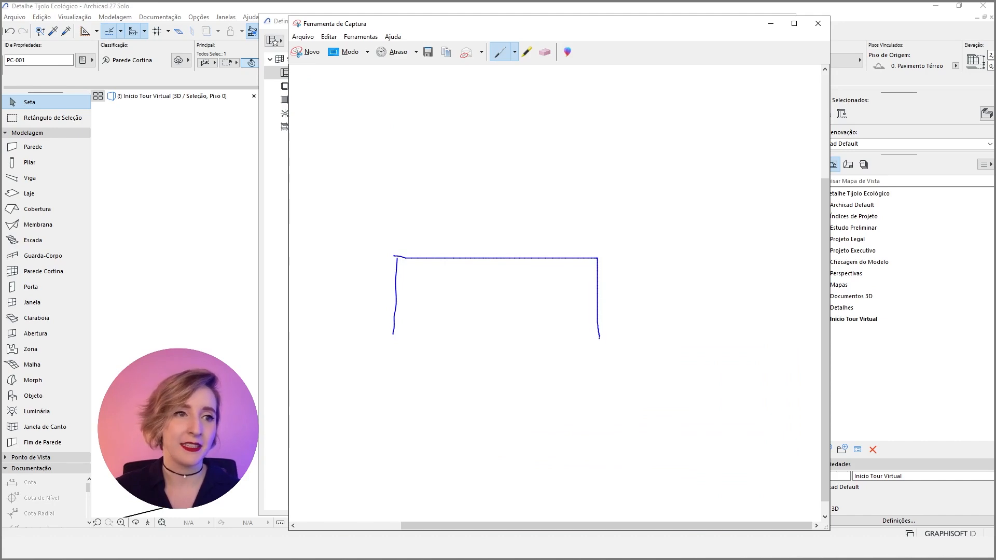
pyautogui.moveTo(597, 340); pyautogui.dragTo(600, 352)
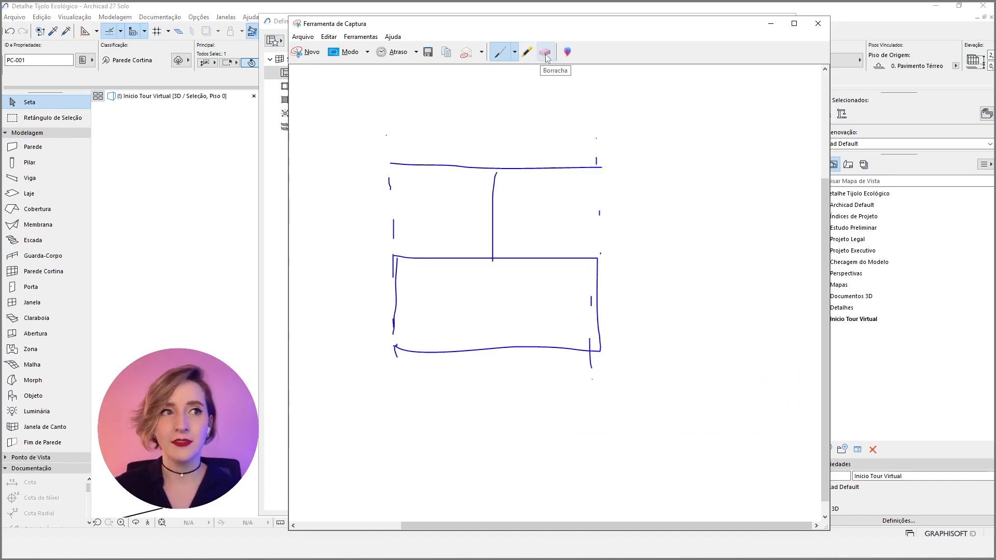
pyautogui.click(544, 53)
pyautogui.click(515, 52)
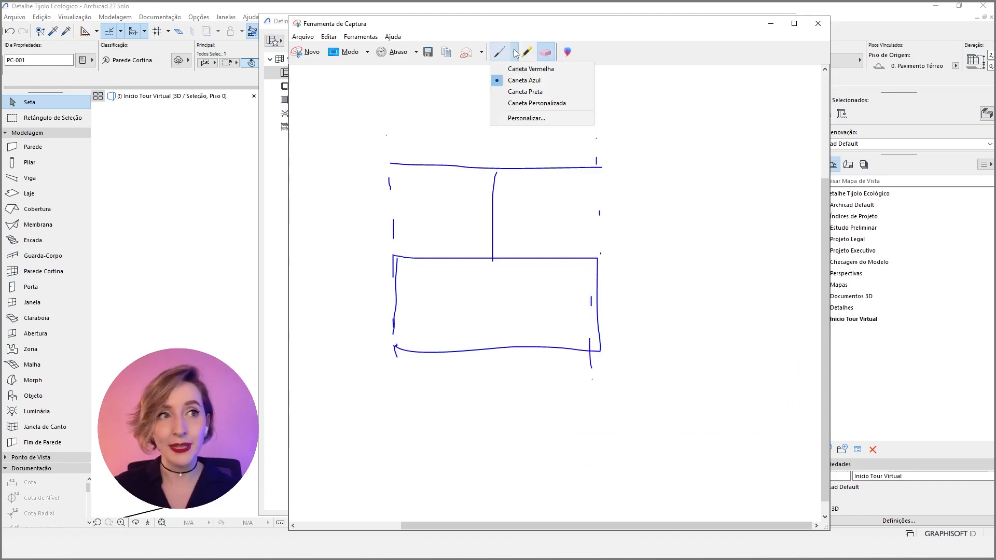
pyautogui.click(563, 69)
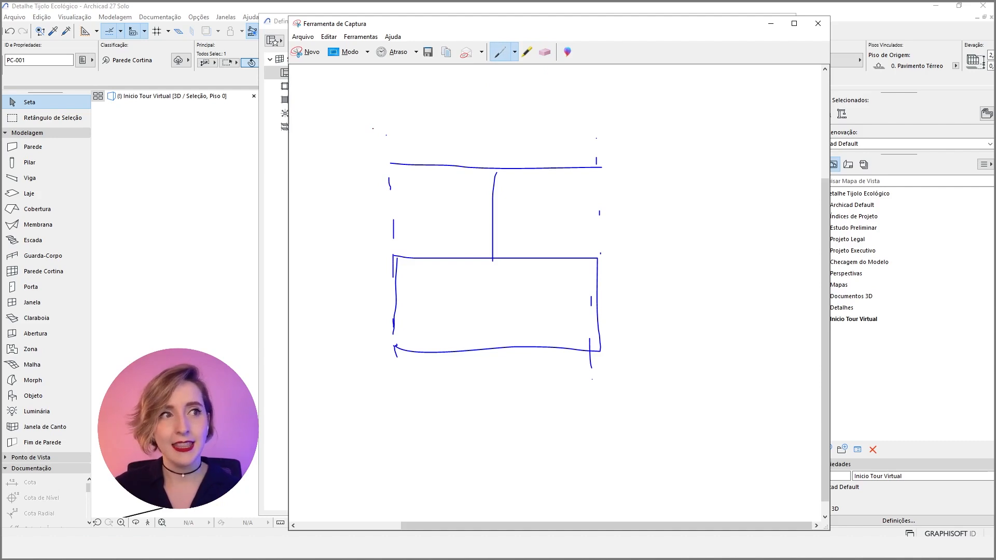
pyautogui.moveTo(373, 126)
pyautogui.mouseDown()
pyautogui.moveTo(401, 124)
pyautogui.moveTo(412, 291)
pyautogui.moveTo(388, 392)
pyautogui.moveTo(374, 152)
pyautogui.mouseUp()
pyautogui.moveTo(359, 352)
pyautogui.mouseDown()
pyautogui.moveTo(358, 328)
pyautogui.moveTo(597, 326)
pyautogui.moveTo(639, 369)
pyautogui.moveTo(359, 363)
pyautogui.mouseUp()
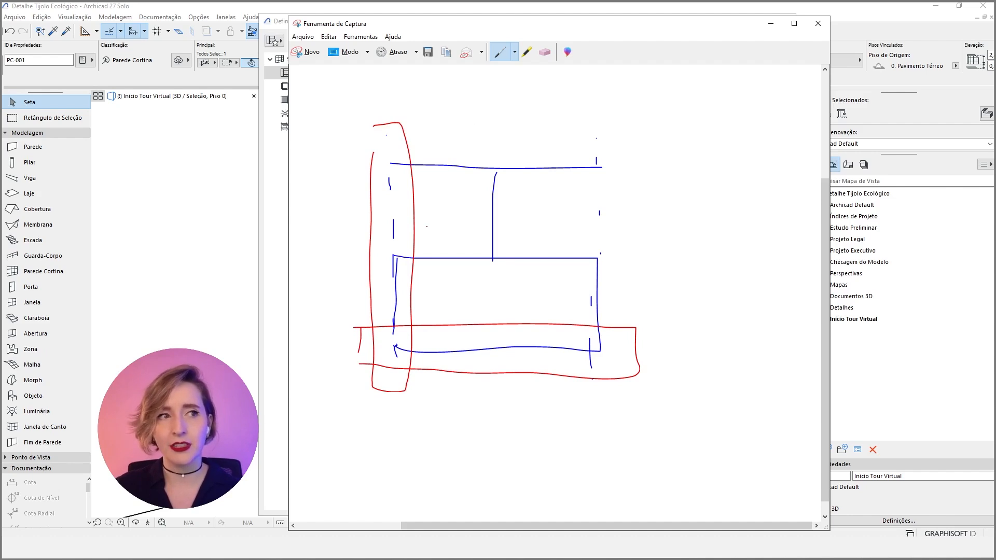
# Step: Erase the red loops and the lower brick's solid left, right and bottom lines, redrawing the joint between the courses in blue
pyautogui.click(545, 52)
pyautogui.click(393, 124)
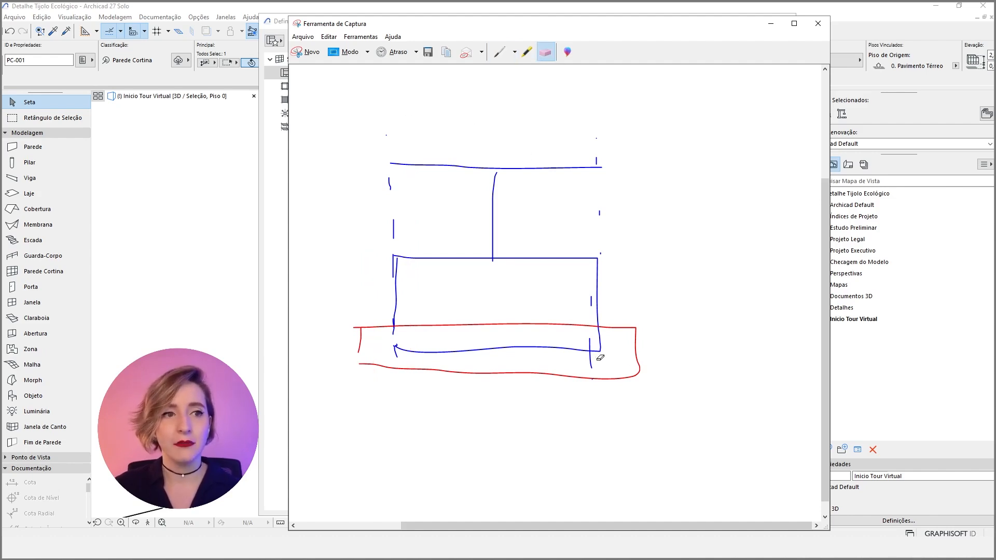
pyautogui.moveTo(601, 357); pyautogui.dragTo(652, 342)
pyautogui.moveTo(551, 341); pyautogui.dragTo(550, 353)
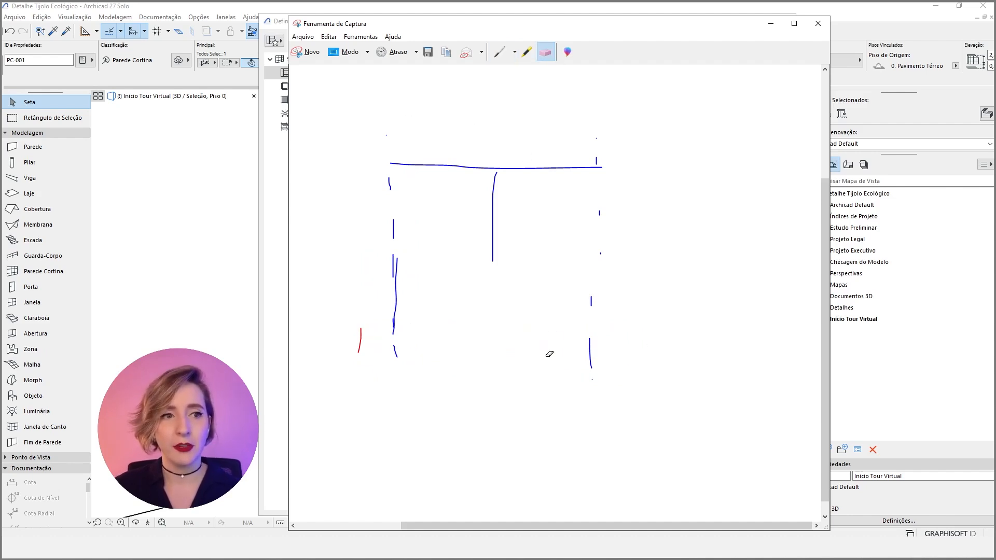
pyautogui.click(500, 52)
pyautogui.moveTo(395, 268); pyautogui.dragTo(602, 263)
pyautogui.click(545, 52)
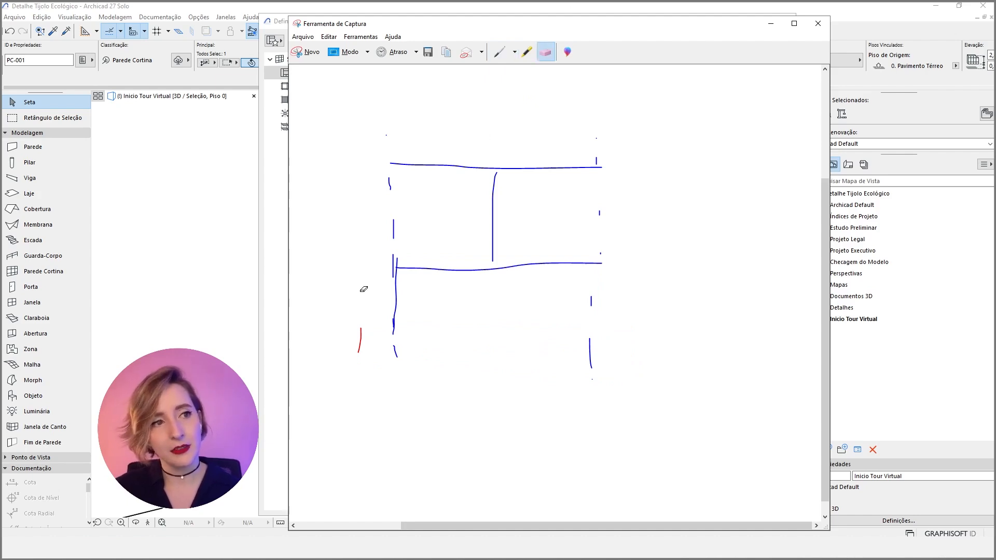
pyautogui.moveTo(363, 285); pyautogui.dragTo(407, 291)
# Step: Thicken the module's right, middle, central and top joint lines in blue and add a dashed line along its base
pyautogui.click(501, 52)
pyautogui.moveTo(597, 263); pyautogui.dragTo(591, 352)
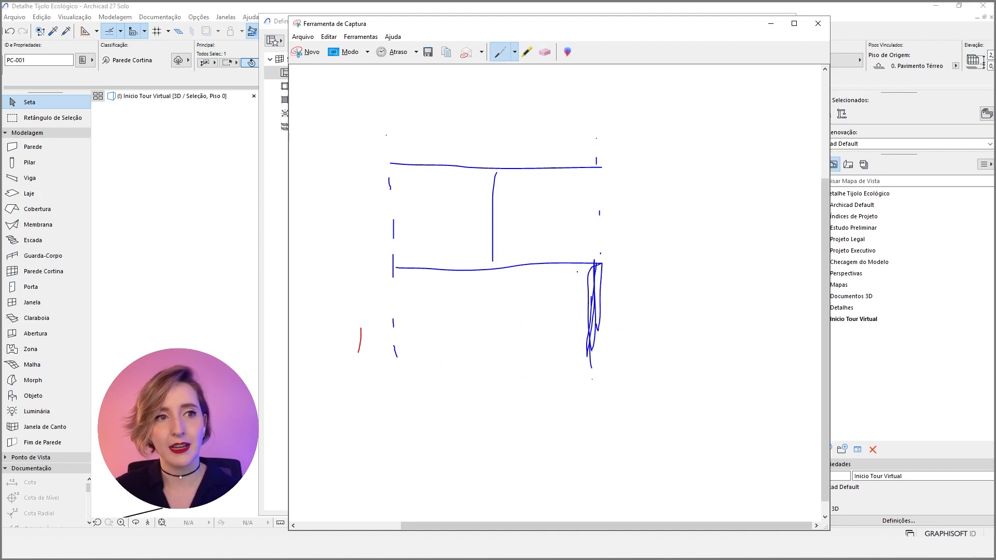
pyautogui.moveTo(595, 267)
pyautogui.mouseDown()
pyautogui.moveTo(392, 266)
pyautogui.moveTo(584, 266)
pyautogui.moveTo(428, 263)
pyautogui.mouseUp()
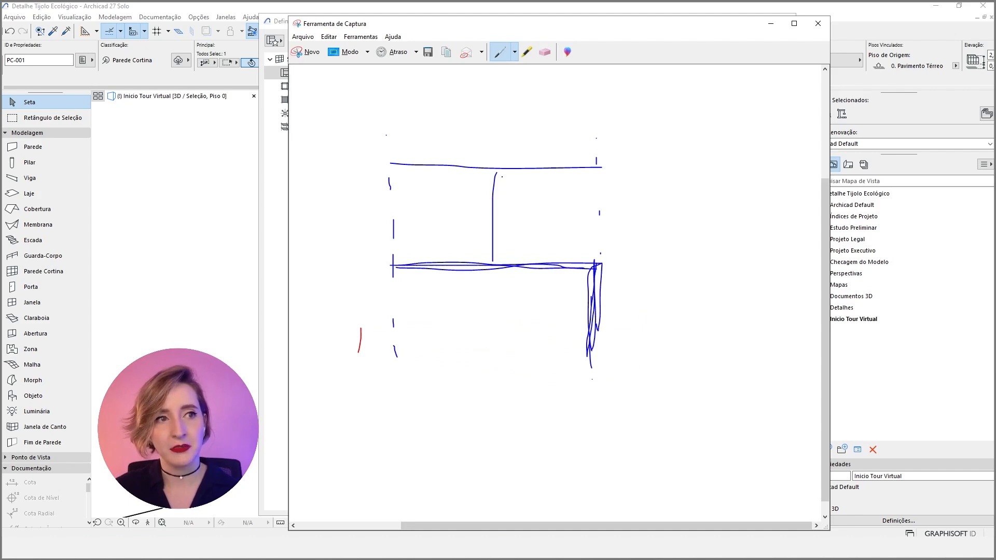
pyautogui.moveTo(501, 173)
pyautogui.mouseDown()
pyautogui.moveTo(495, 266)
pyautogui.moveTo(501, 172)
pyautogui.mouseUp()
pyautogui.moveTo(392, 165)
pyautogui.mouseDown()
pyautogui.moveTo(609, 169)
pyautogui.moveTo(407, 169)
pyautogui.mouseUp()
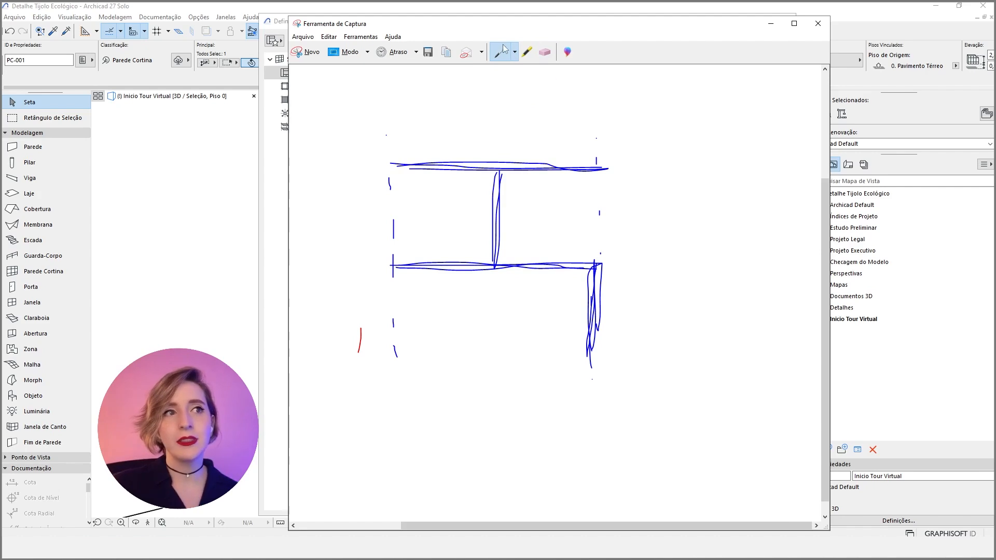
pyautogui.moveTo(429, 371); pyautogui.dragTo(720, 371)
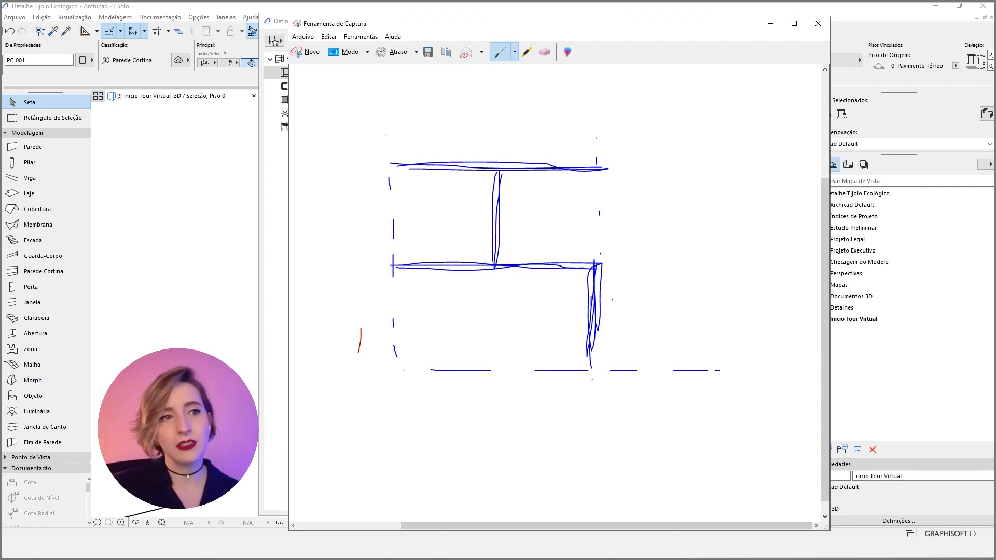
# Step: With Caneta Vermelha, number the sketched module's rows 1 and 2 and its columns 1 and 2, with a dashed centre line between the columns
pyautogui.click(514, 52)
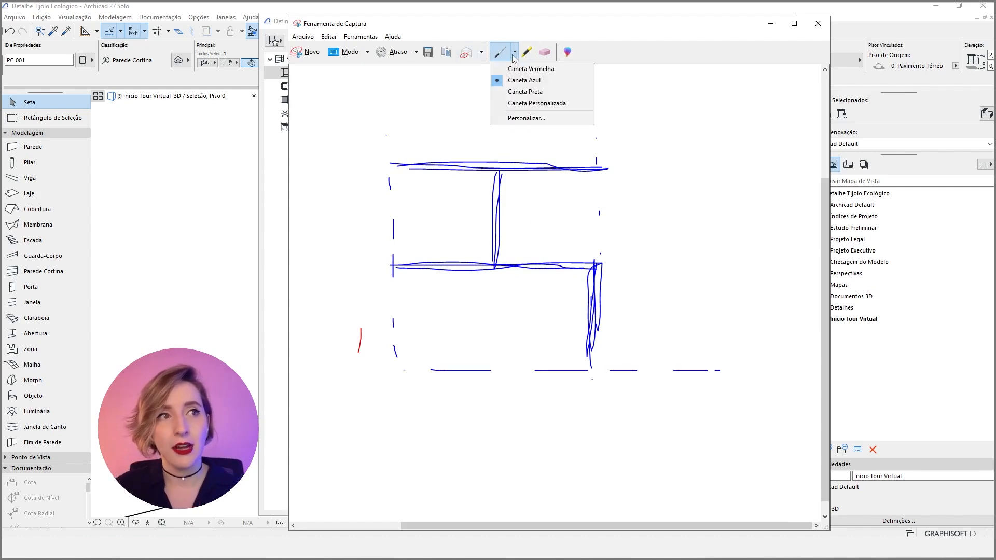
pyautogui.click(552, 70)
pyautogui.moveTo(361, 323); pyautogui.dragTo(360, 353)
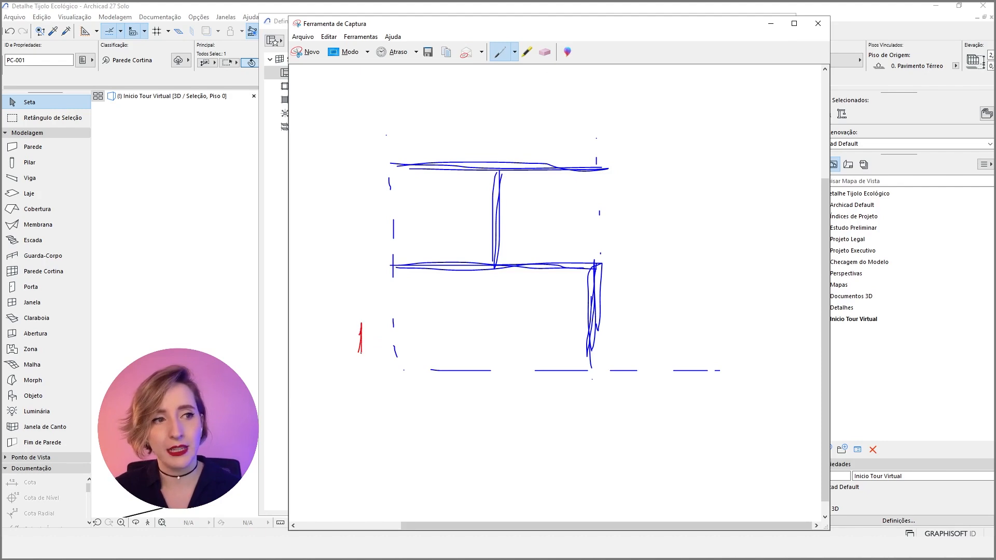
pyautogui.moveTo(343, 213); pyautogui.dragTo(339, 239)
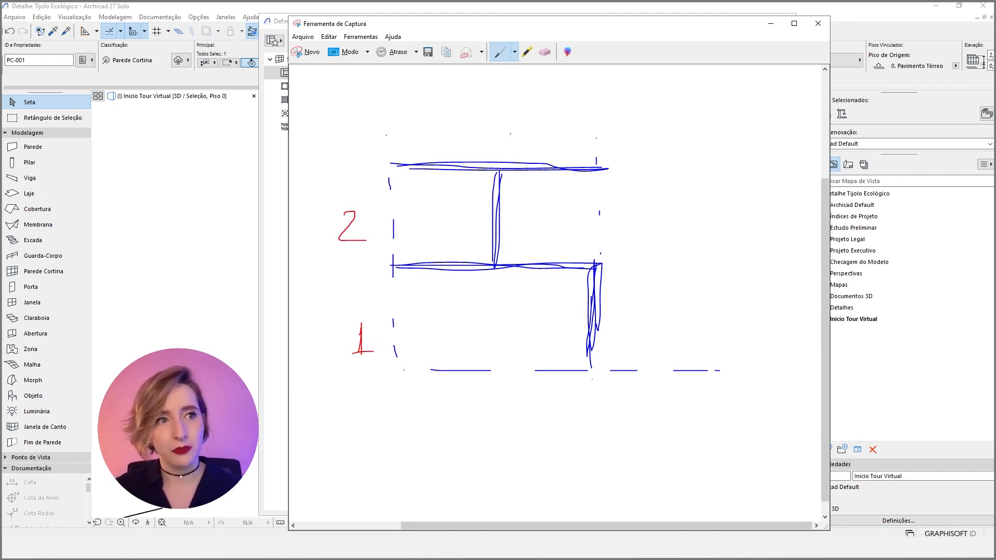
pyautogui.moveTo(504, 244); pyautogui.dragTo(504, 260)
pyautogui.moveTo(496, 319); pyautogui.dragTo(496, 351)
pyautogui.moveTo(503, 396); pyautogui.dragTo(503, 413)
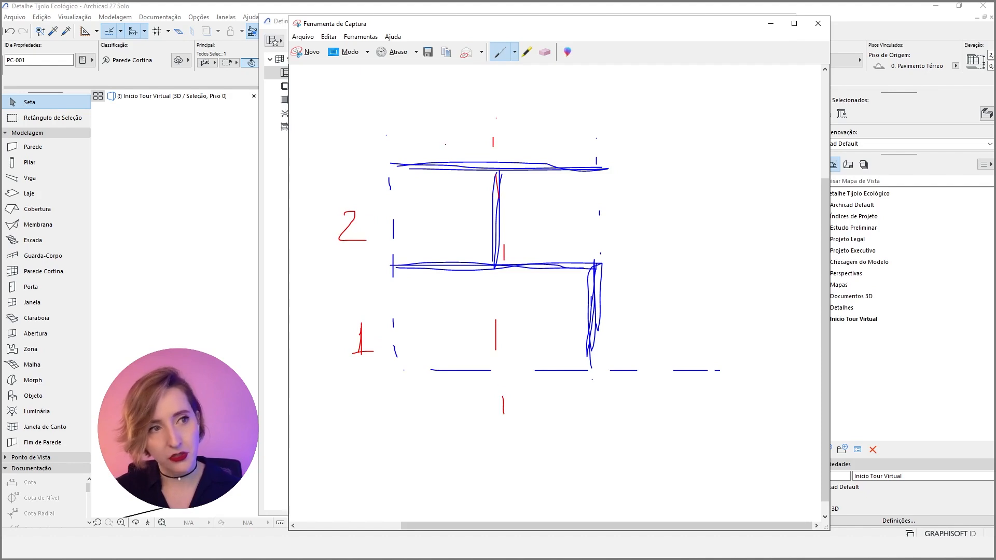
pyautogui.moveTo(441, 116); pyautogui.dragTo(440, 151)
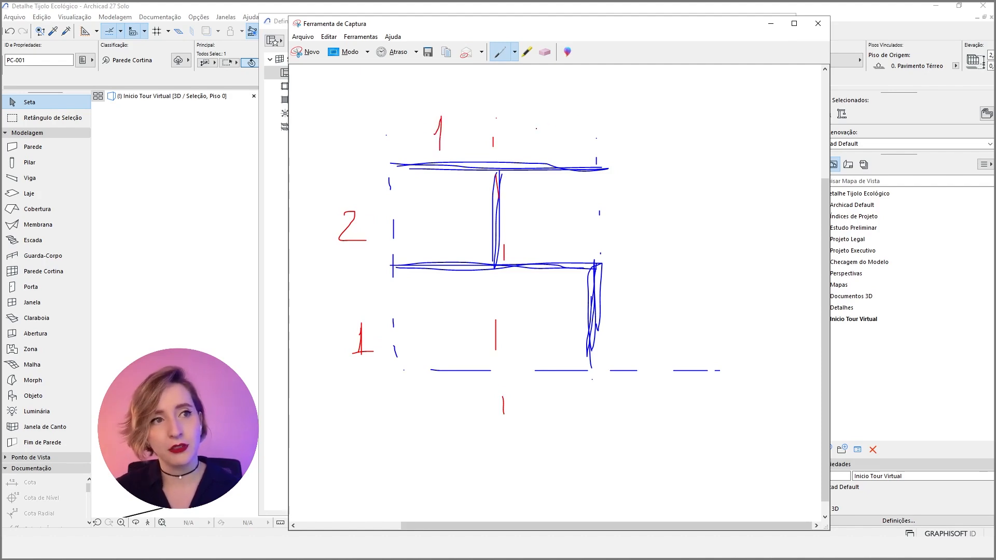
pyautogui.moveTo(537, 127); pyautogui.dragTo(573, 152)
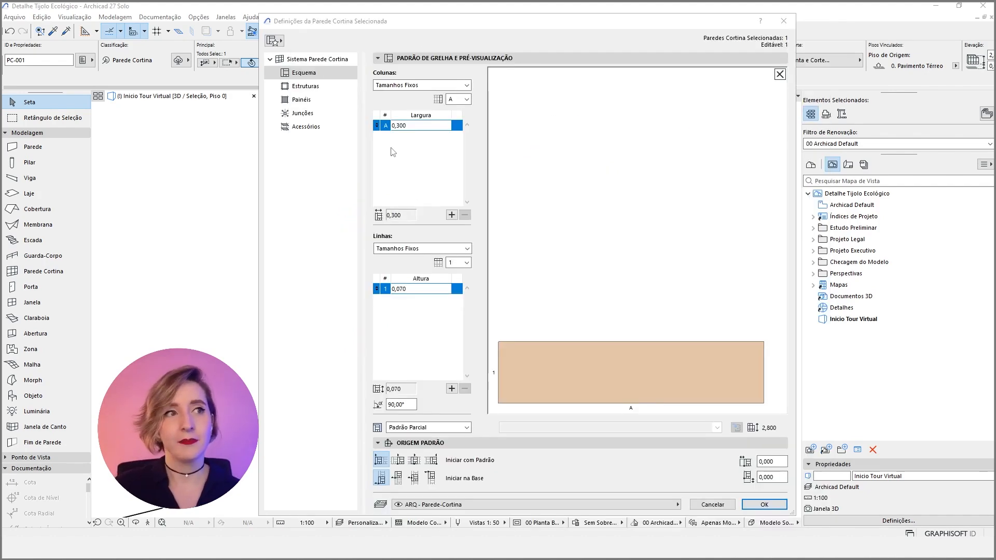
# Step: Add a second column and a second row to the curtain wall scheme, setting both column widths to 0,150
pyautogui.click(451, 215)
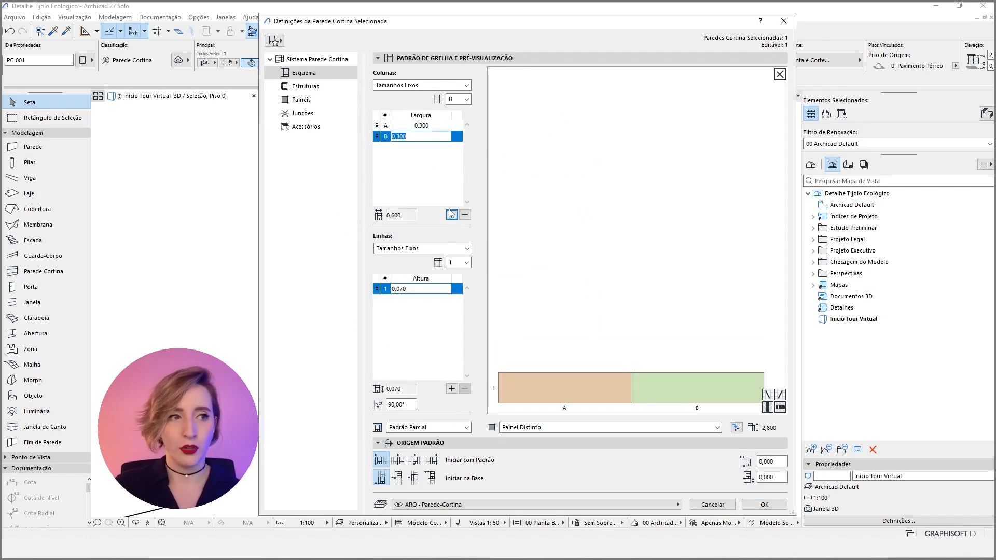
pyautogui.click(452, 388)
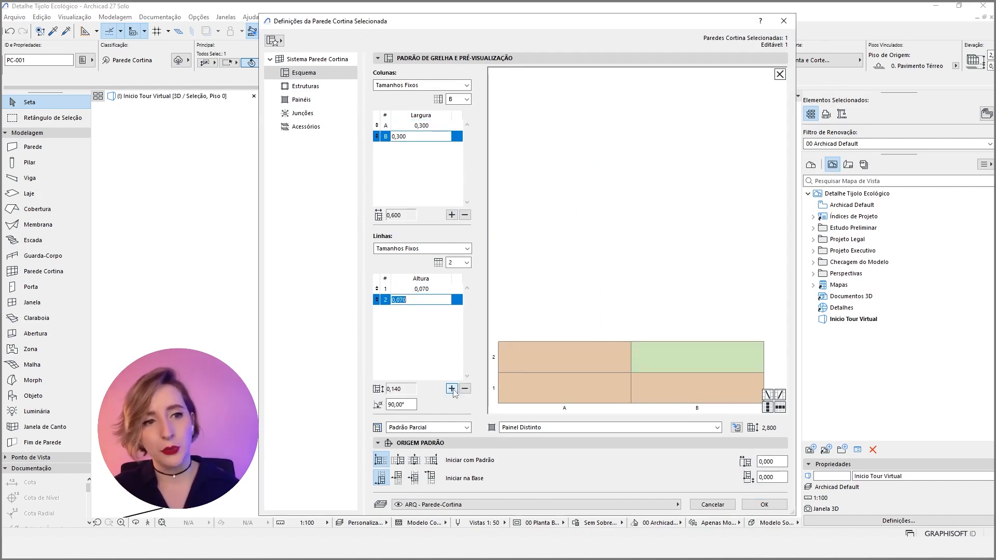
pyautogui.click(414, 125)
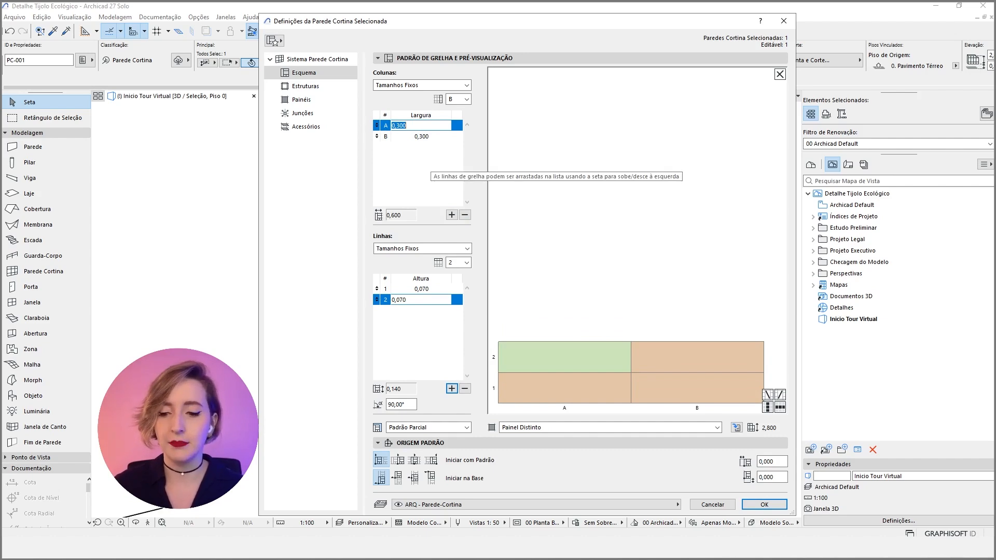
pyautogui.press('BackSpace')
pyautogui.press('BackSpace')
pyautogui.press('Return')
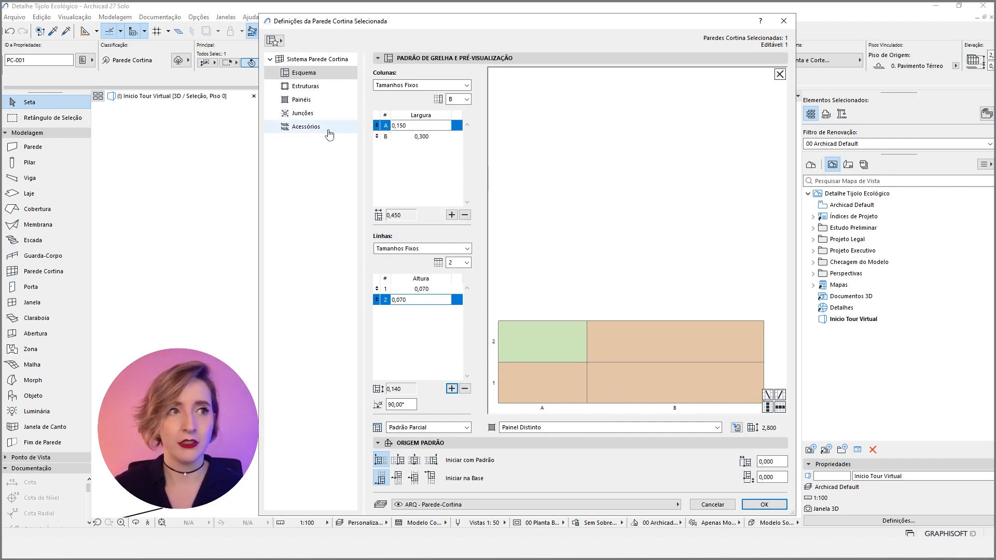
pyautogui.click(407, 137)
pyautogui.write(',15')
pyautogui.press('Return')
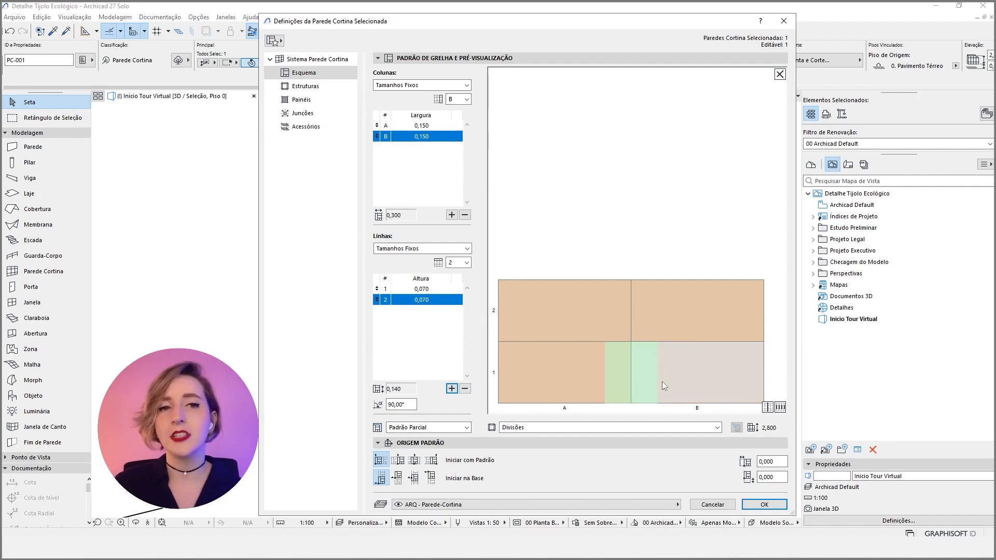
# Step: Merge the lower row's two cells by setting the division between them to Nenhum: Agrupar Painéis
pyautogui.click(567, 428)
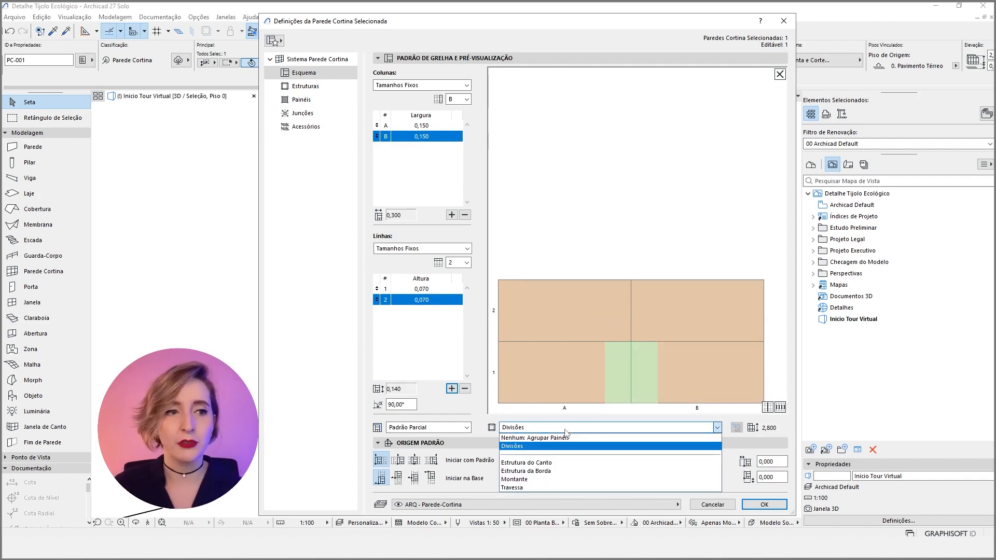
pyautogui.click(534, 439)
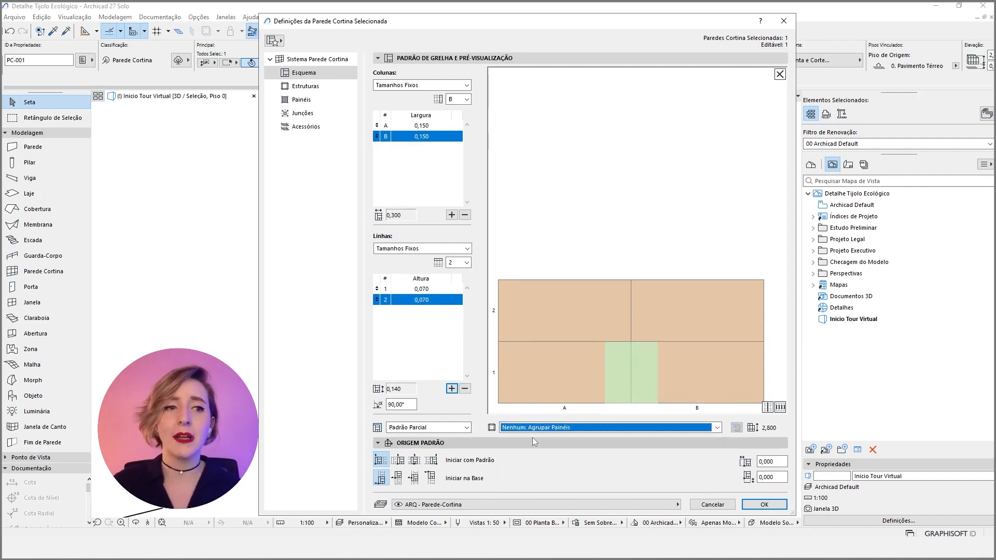
pyautogui.click(577, 376)
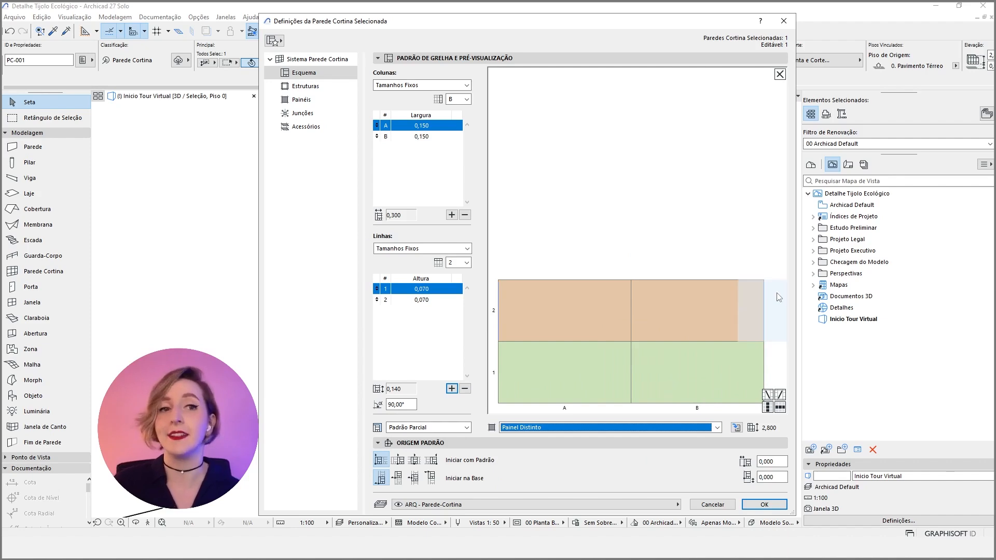
# Step: Set the division at the upper row's outer edge to Nenhum: Agrupar Painéis and apply the scheme to the curtain wall
pyautogui.click(747, 308)
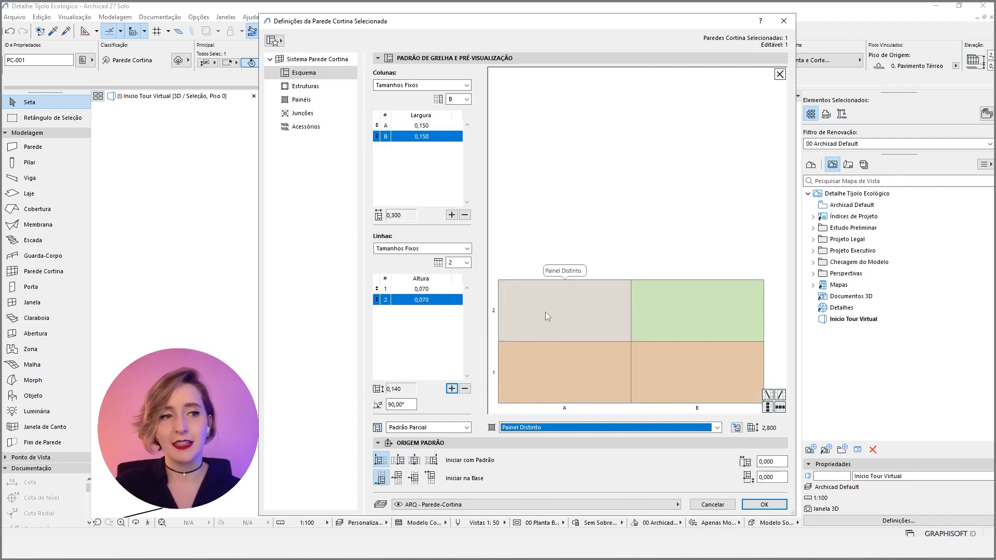
pyautogui.hotkey('alt', 'Tab')
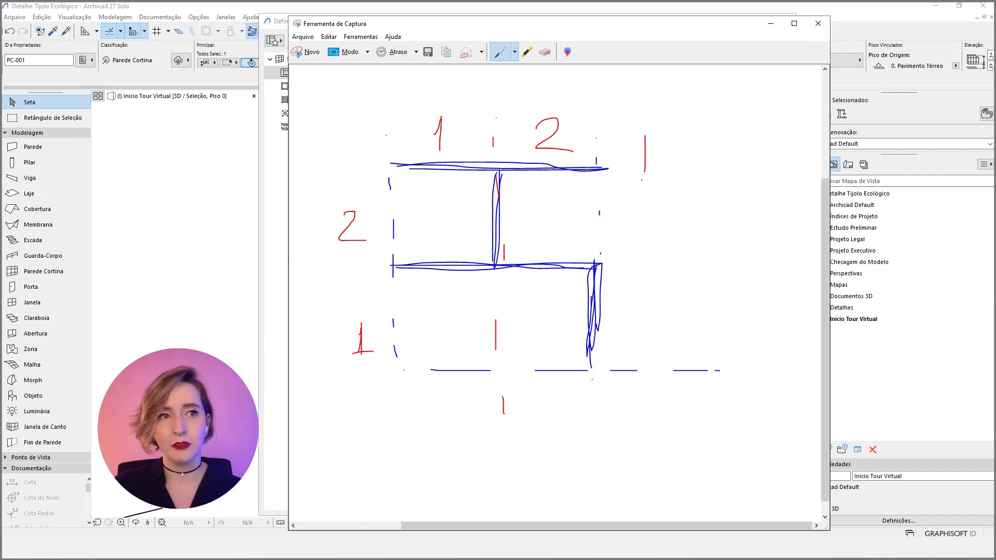
pyautogui.hotkey('alt', 'Tab')
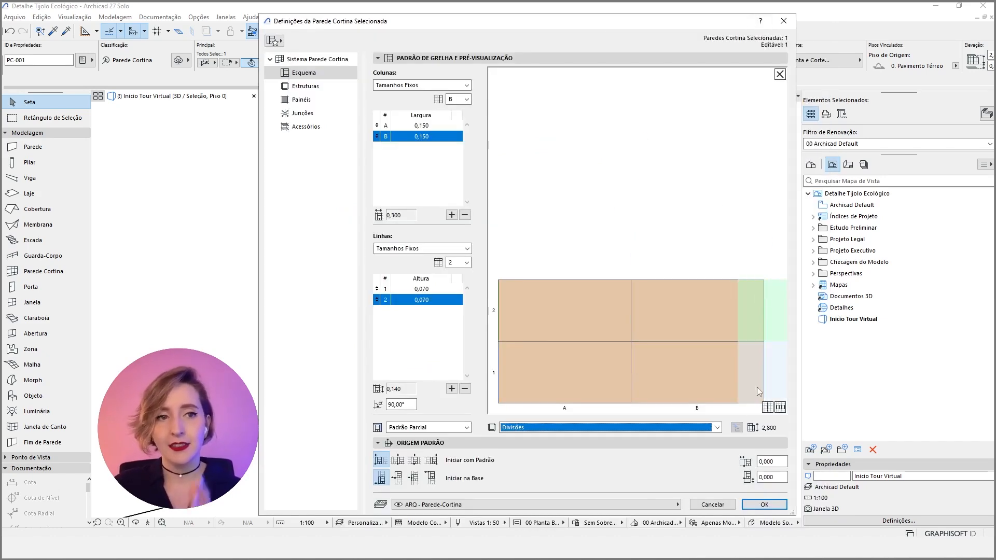
pyautogui.click(657, 429)
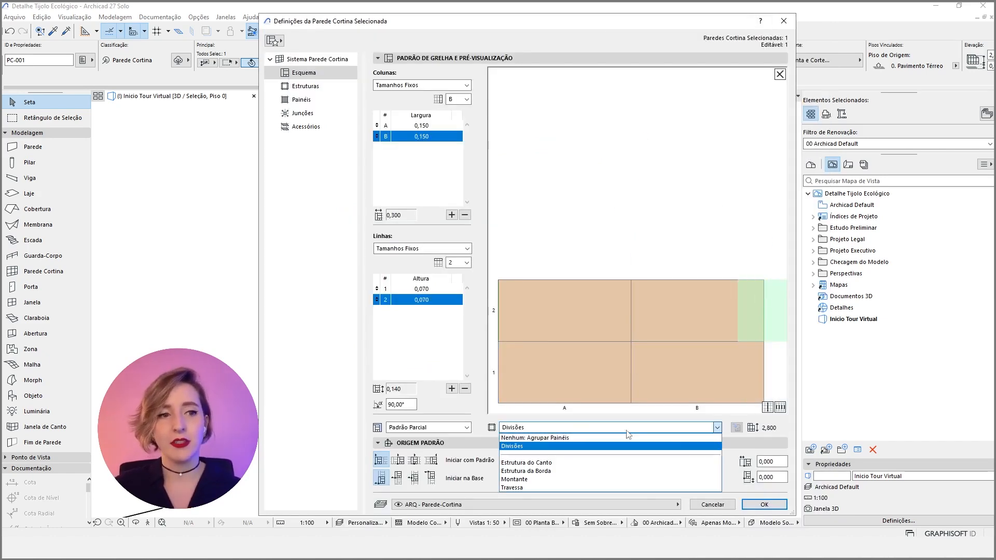
pyautogui.click(543, 439)
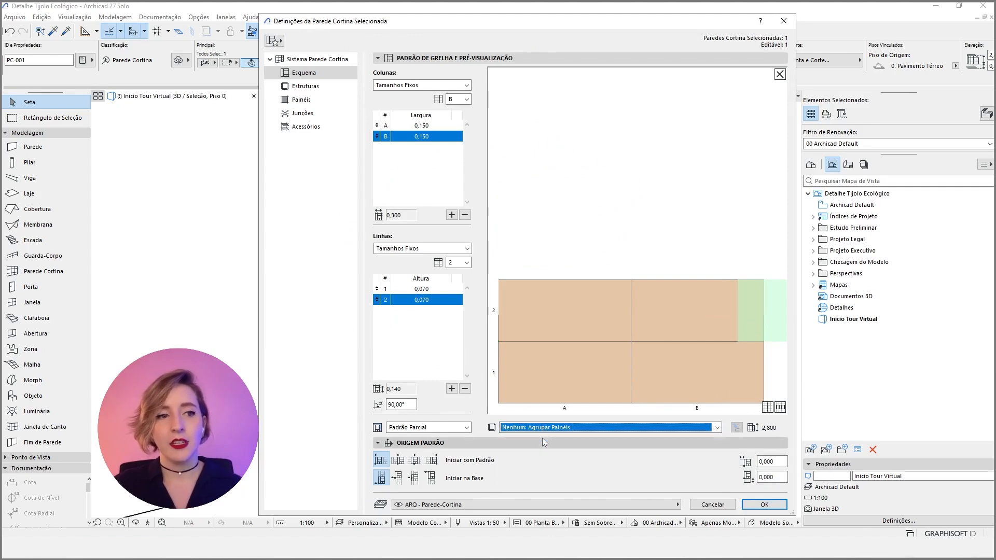
pyautogui.click(580, 316)
pyautogui.click(580, 316)
pyautogui.click(765, 505)
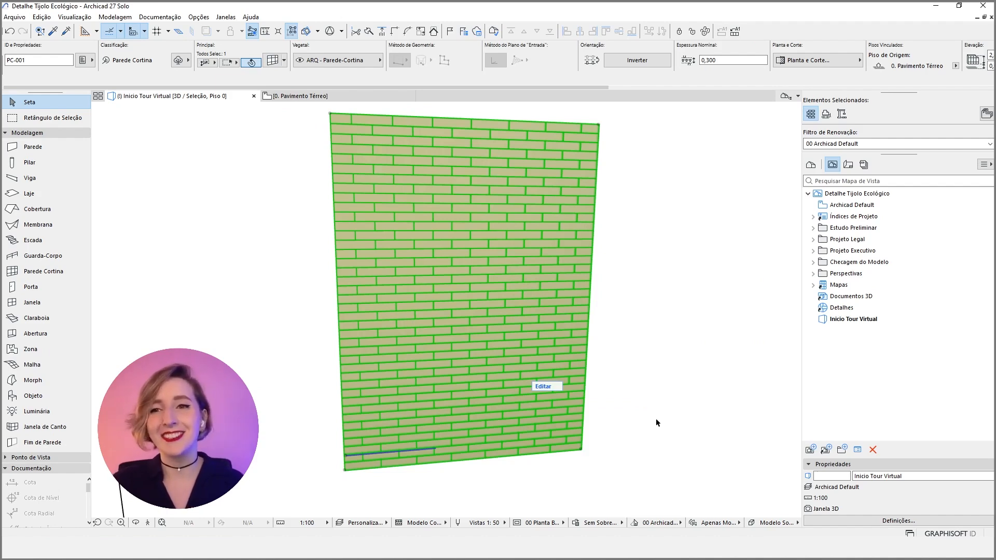
# Step: Restore the Inicio Tour Virtual view and reopen the curtain wall's settings to review its panel classes and scheme
pyautogui.click(649, 319)
pyautogui.click(505, 215)
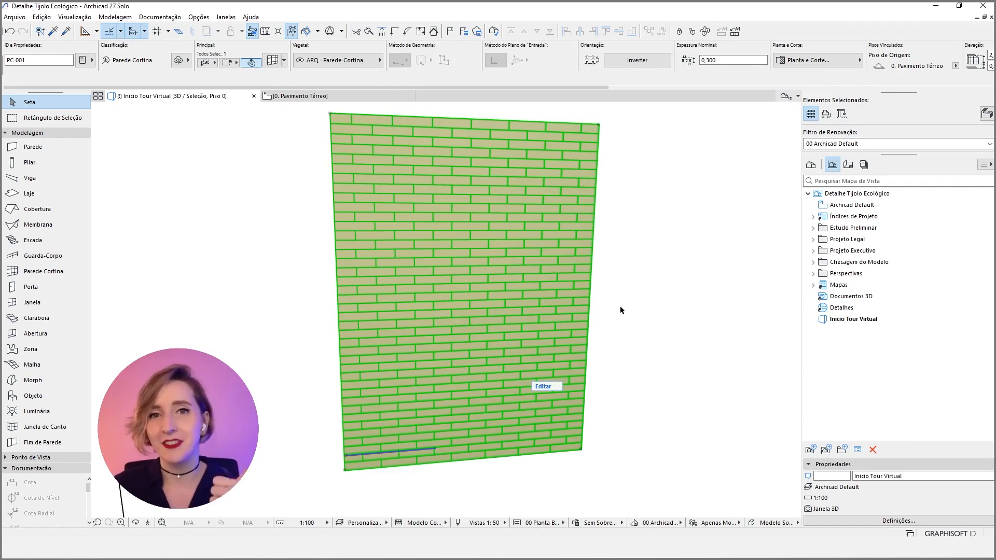
pyautogui.doubleClick(853, 319)
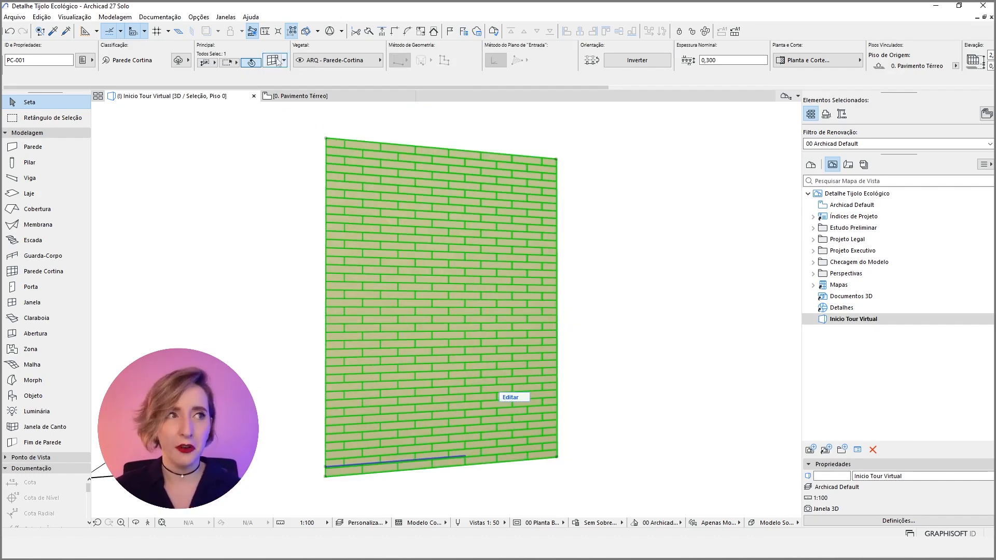
pyautogui.hotkey('ctrl', 't')
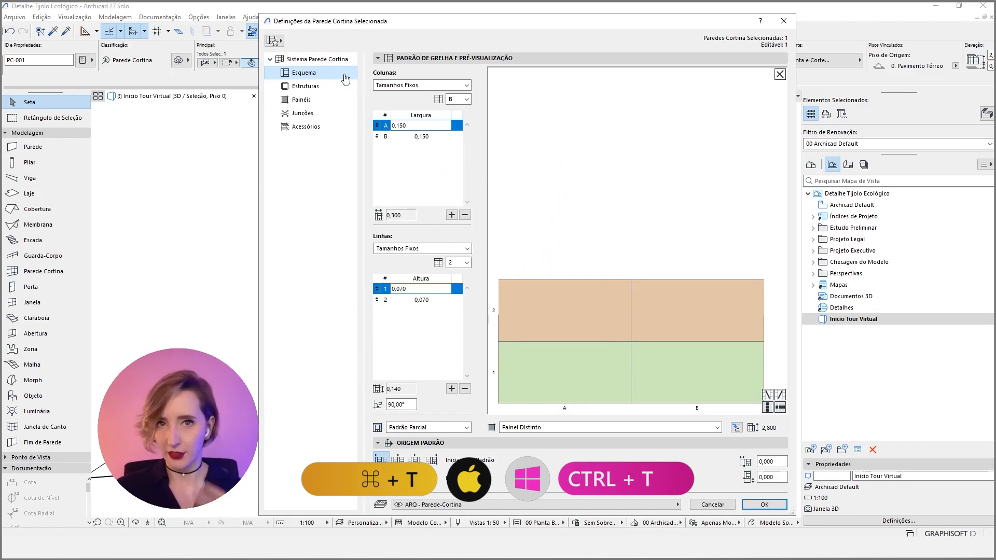
pyautogui.click(297, 100)
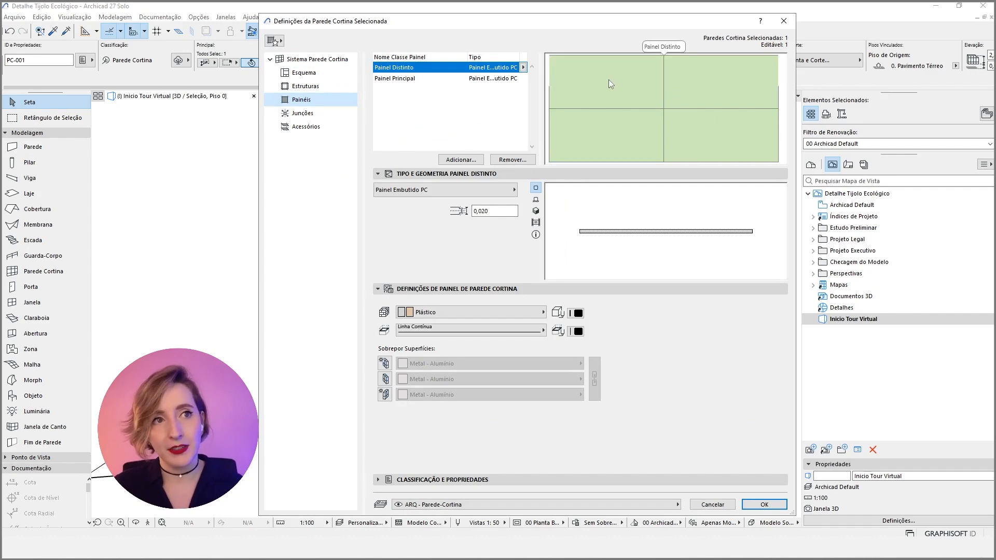
pyautogui.click(304, 73)
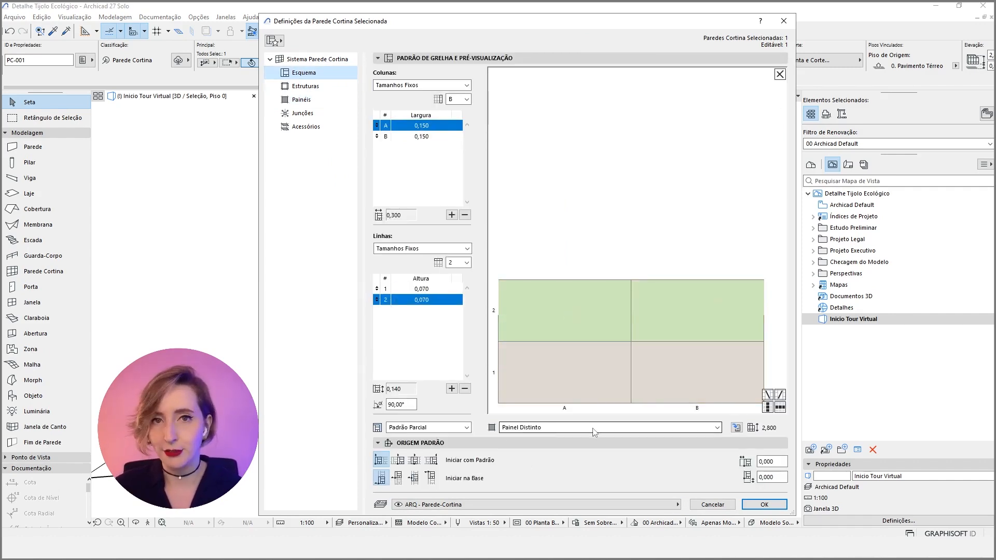
# Step: Change the Painel Distinto class to Painel Personalizado PC 27 with the Tijolo panel, previewed in 3D
pyautogui.click(301, 100)
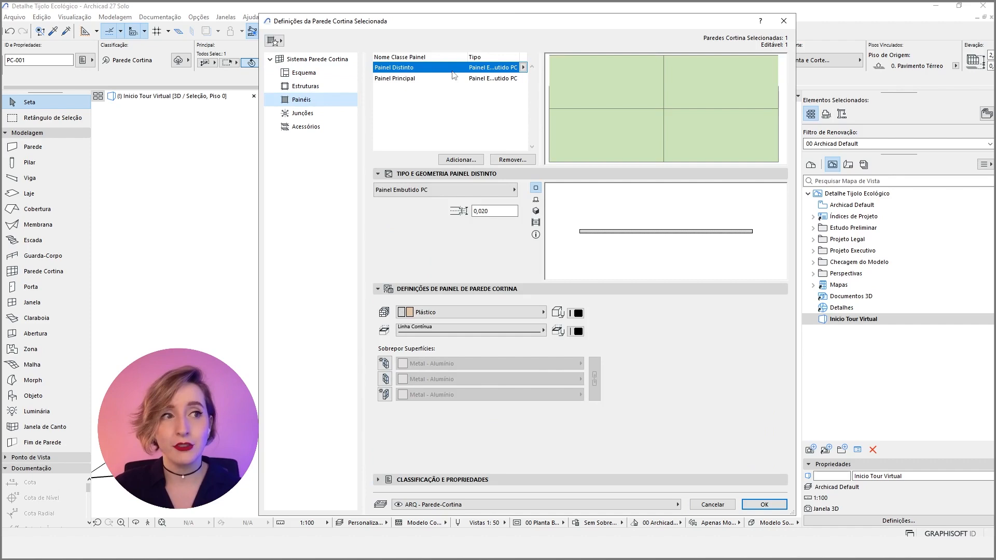
pyautogui.click(450, 192)
pyautogui.scroll(-2, 625, 291)
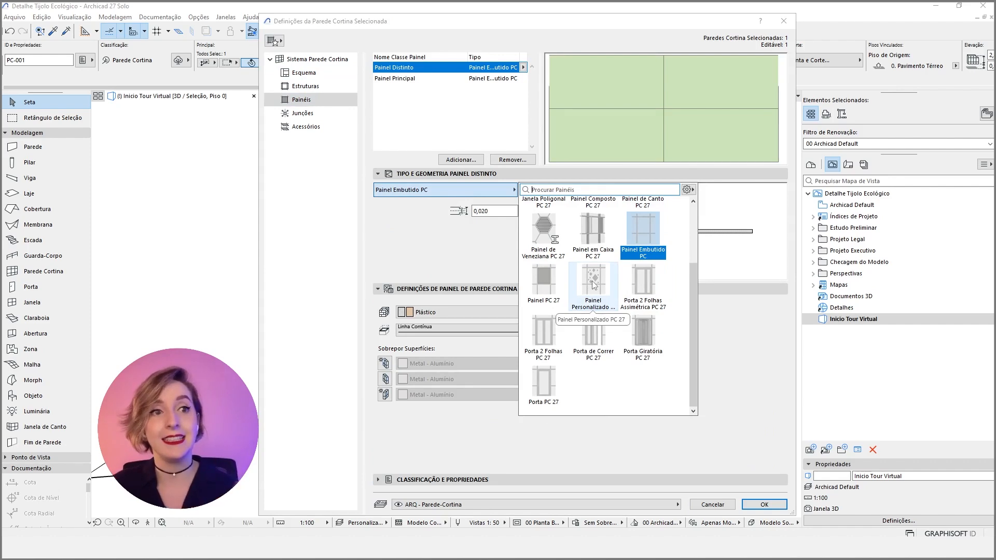
pyautogui.click(594, 285)
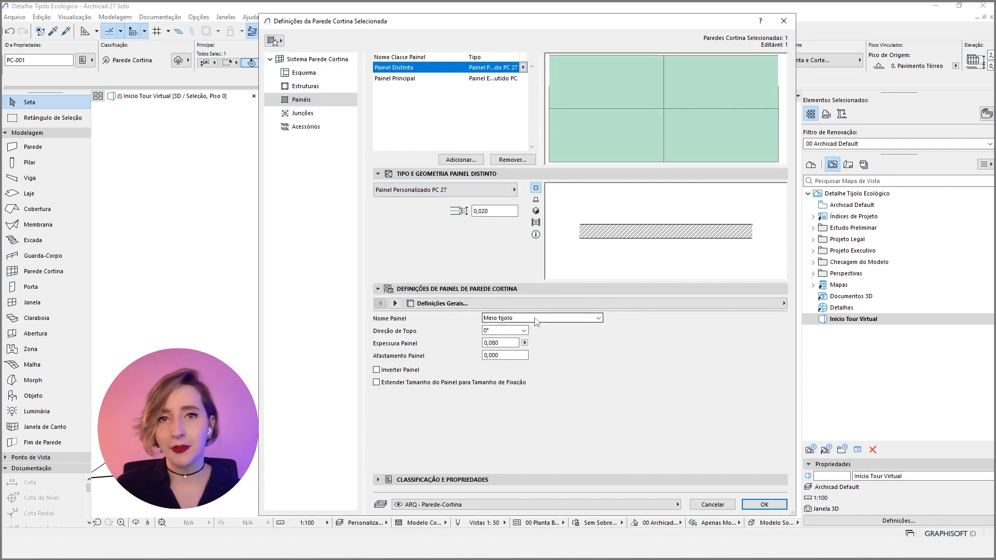
pyautogui.click(538, 318)
pyautogui.click(536, 211)
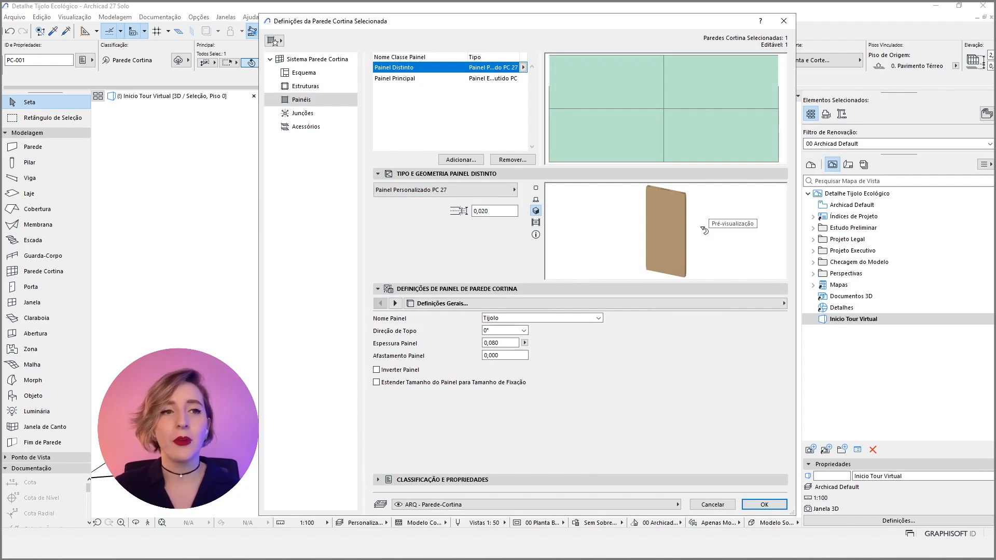
# Step: Set the Tijolo panel's thickness to 0,15 and apply the settings to the curtain wall
pyautogui.moveTo(492, 212); pyautogui.dragTo(467, 213)
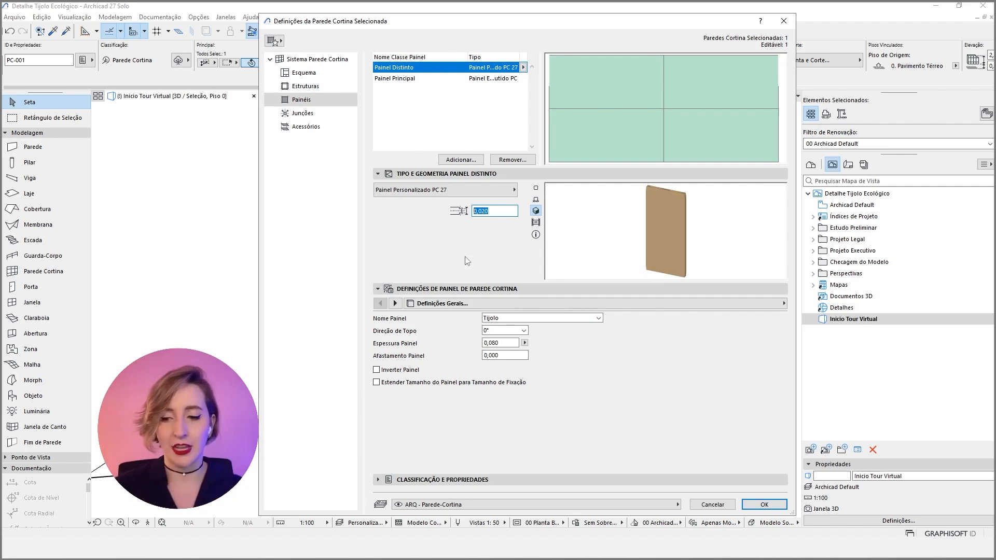
pyautogui.write('0,15')
pyautogui.press('Tab')
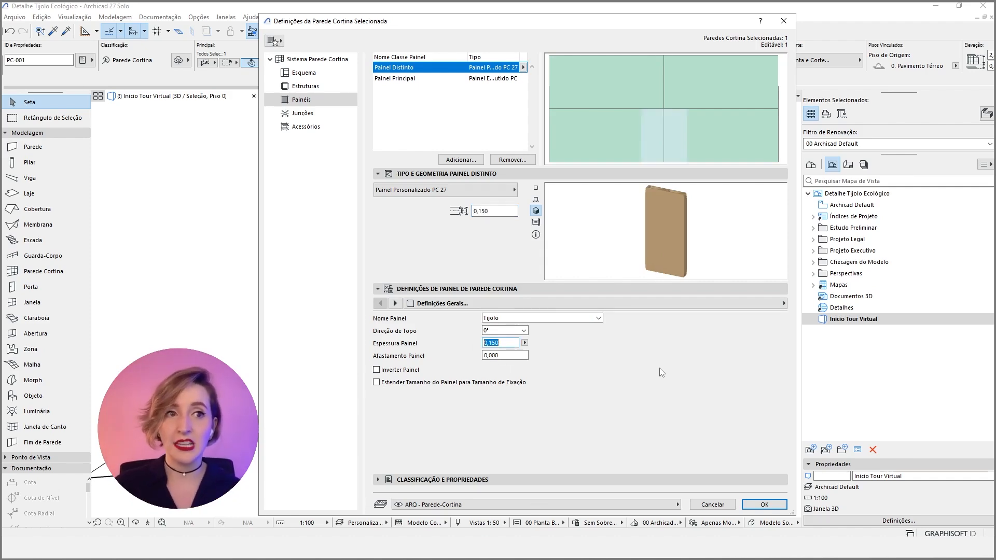
pyautogui.click(765, 505)
# Step: Select the brick curtain wall at its upper corner and enter its edit mode
pyautogui.keyDown('shift'); pyautogui.moveTo(691, 238); pyautogui.dragTo(538, 356, button='middle'); pyautogui.keyUp('shift')
pyautogui.keyDown('shift'); pyautogui.moveTo(663, 314); pyautogui.dragTo(616, 296, button='middle'); pyautogui.keyUp('shift')
pyautogui.scroll(3, 593, 280)
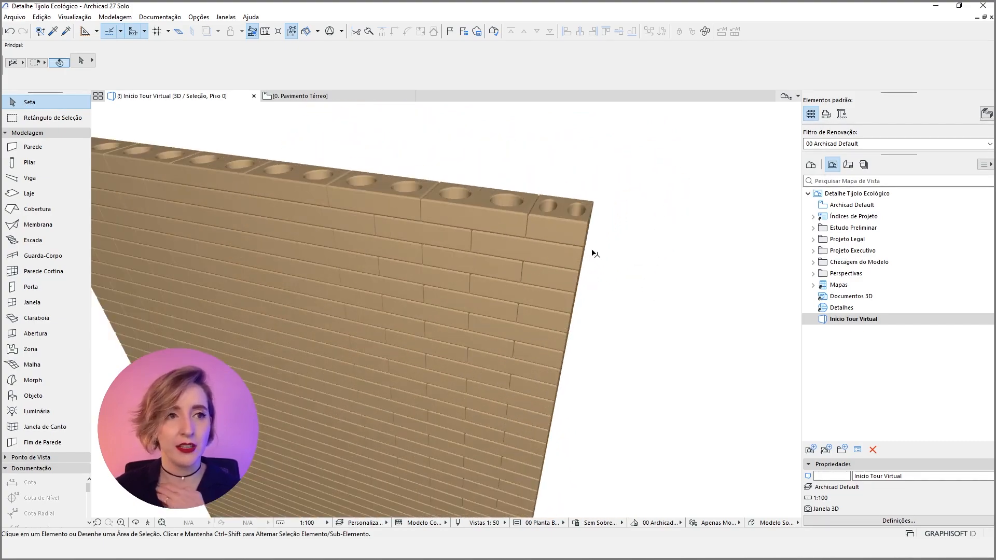
pyautogui.scroll(3, 542, 231)
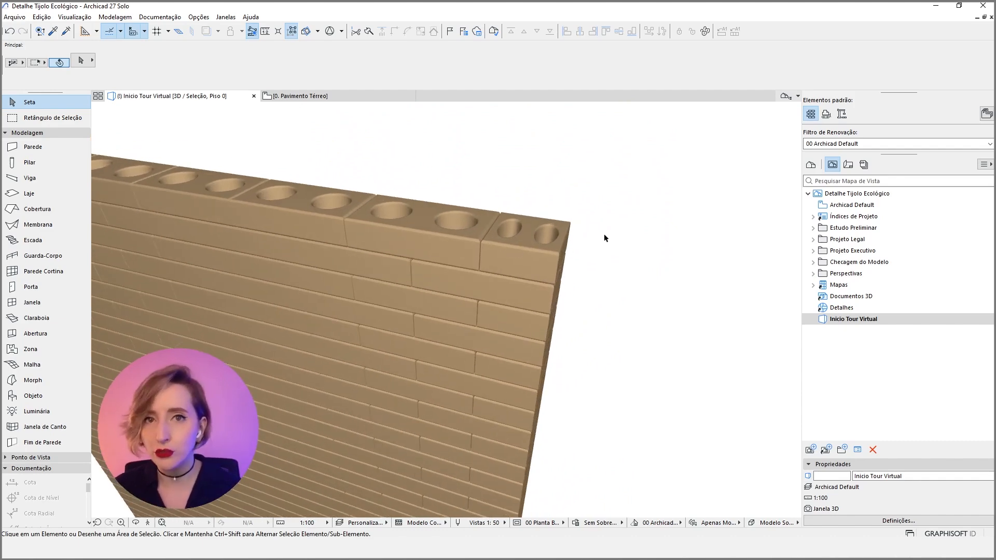
pyautogui.click(533, 238)
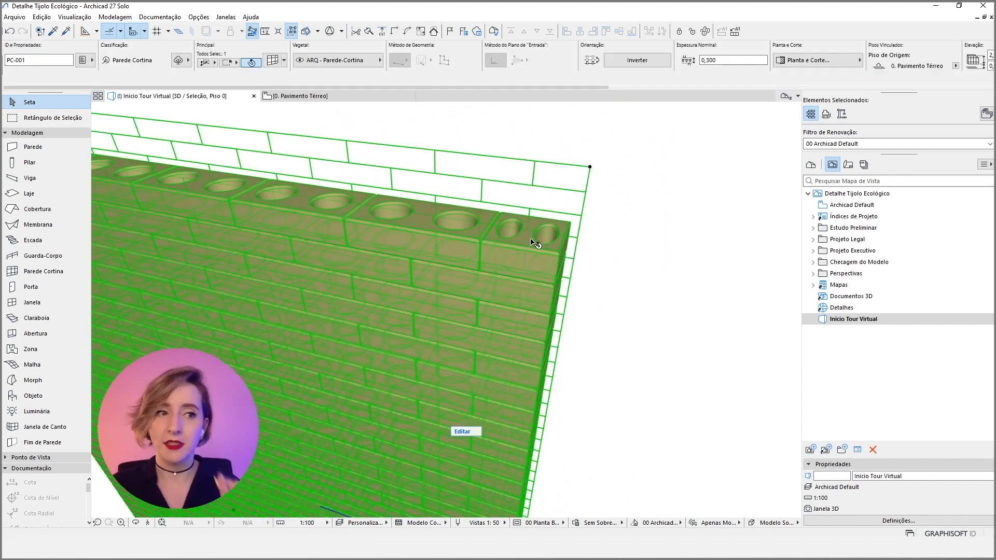
pyautogui.click(464, 433)
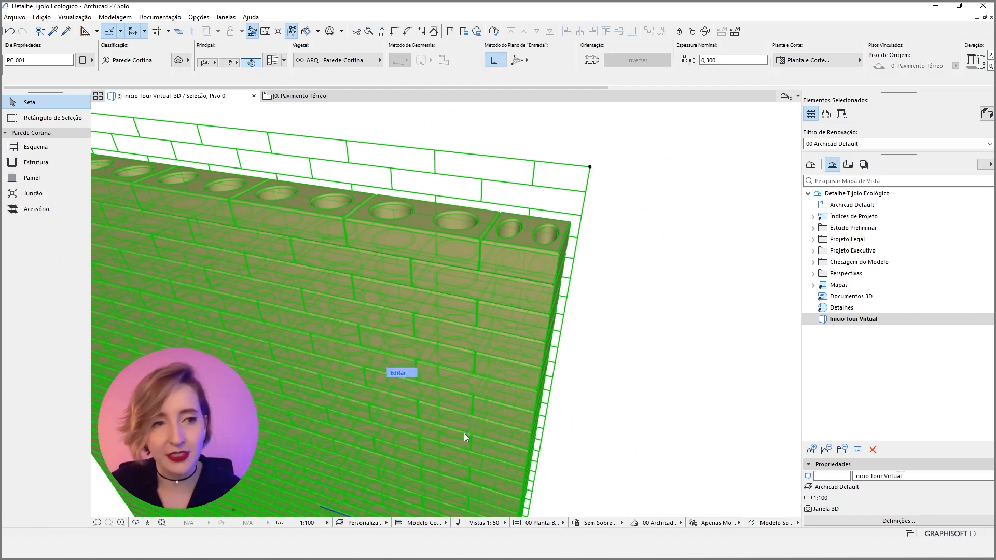
# Step: Select the nine half-brick end panels in alternate courses down the edge of the brick curtain wall
pyautogui.click(533, 250)
pyautogui.keyDown('shift'); pyautogui.click(517, 333); pyautogui.keyUp('shift')
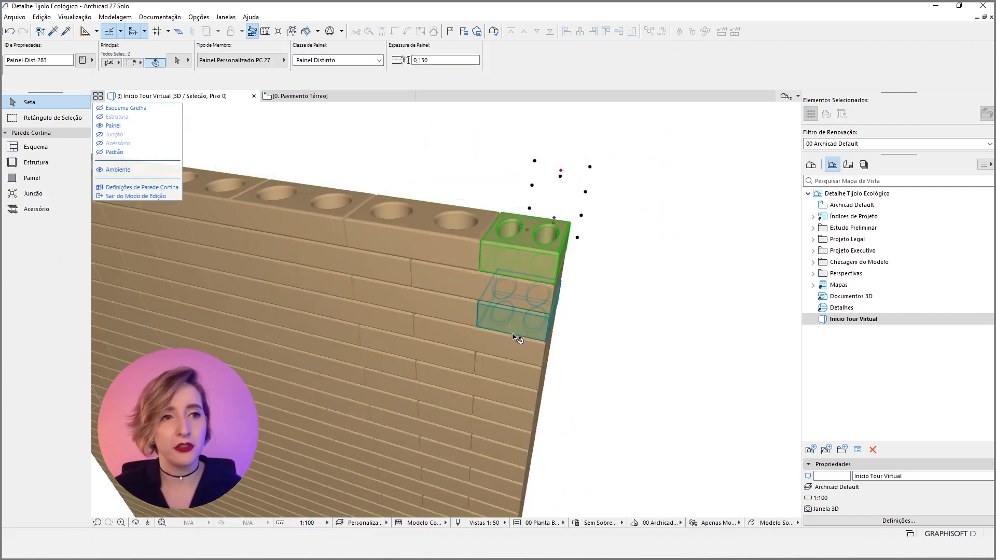
pyautogui.keyDown('shift'); pyautogui.click(508, 373); pyautogui.keyUp('shift')
pyautogui.keyDown('shift'); pyautogui.click(507, 418); pyautogui.keyUp('shift')
pyautogui.keyDown('shift'); pyautogui.click(507, 461); pyautogui.keyUp('shift')
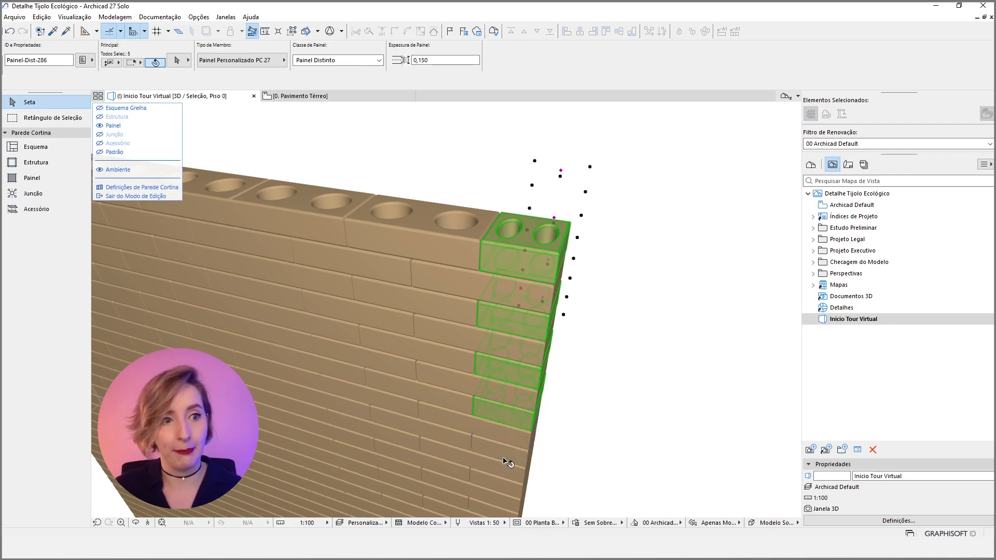
pyautogui.moveTo(511, 440); pyautogui.dragTo(503, 249, button='middle')
pyautogui.keyDown('shift'); pyautogui.click(497, 286); pyautogui.keyUp('shift')
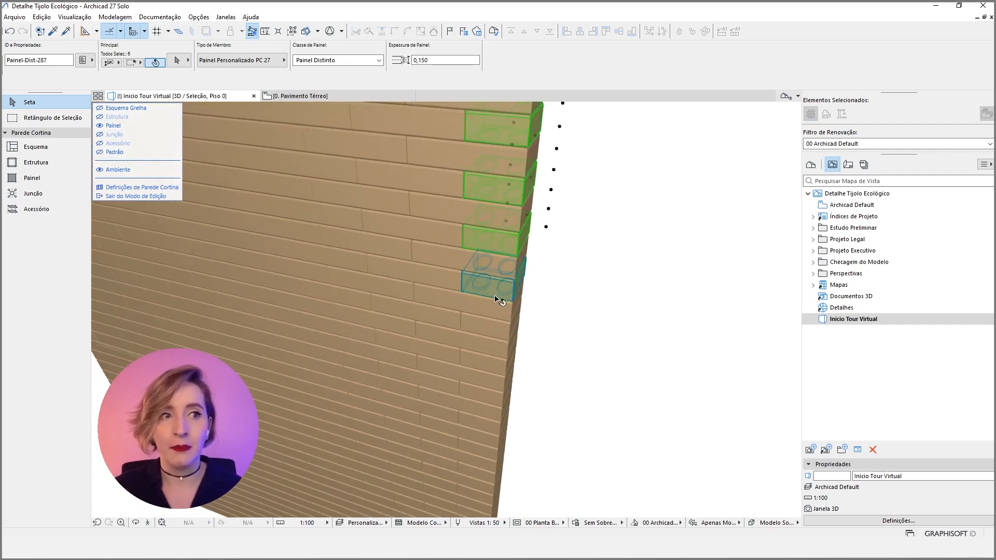
pyautogui.keyDown('shift'); pyautogui.click(491, 331); pyautogui.keyUp('shift')
pyautogui.keyDown('shift'); pyautogui.click(487, 363); pyautogui.keyUp('shift')
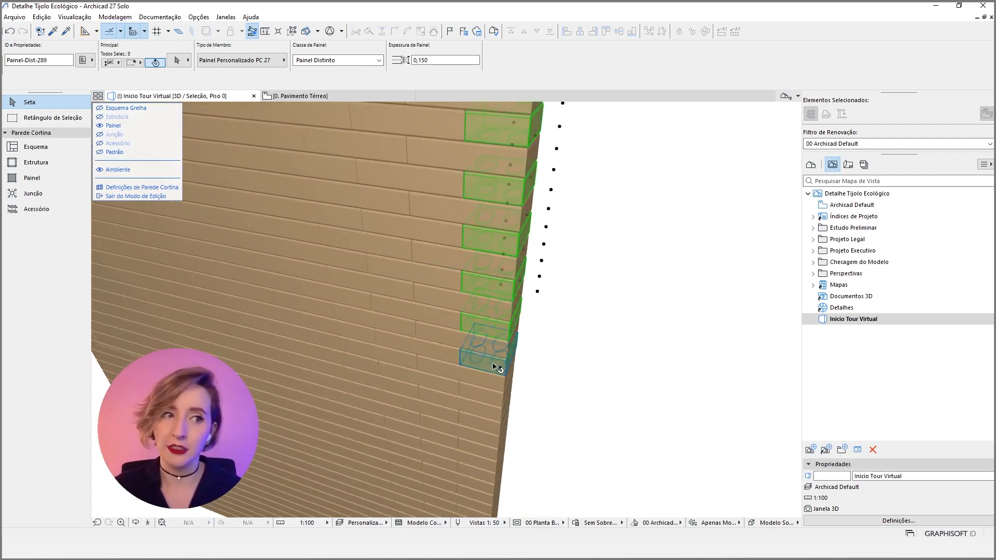
pyautogui.keyDown('shift'); pyautogui.click(485, 394); pyautogui.keyUp('shift')
pyautogui.moveTo(487, 301); pyautogui.dragTo(511, 334, button='middle')
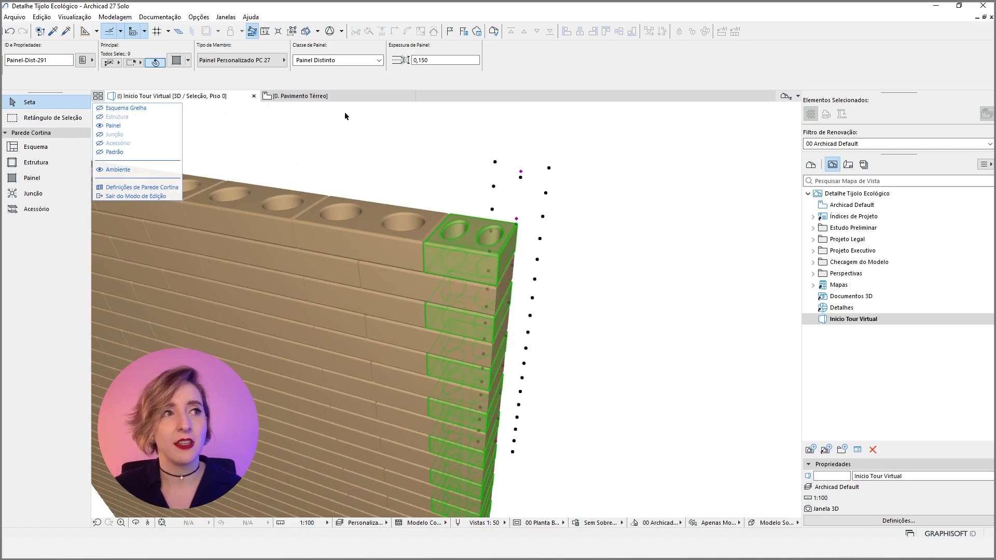
# Step: Change the selected end panels' panel name to Meio-Tijolo and apply the settings
pyautogui.click(176, 61)
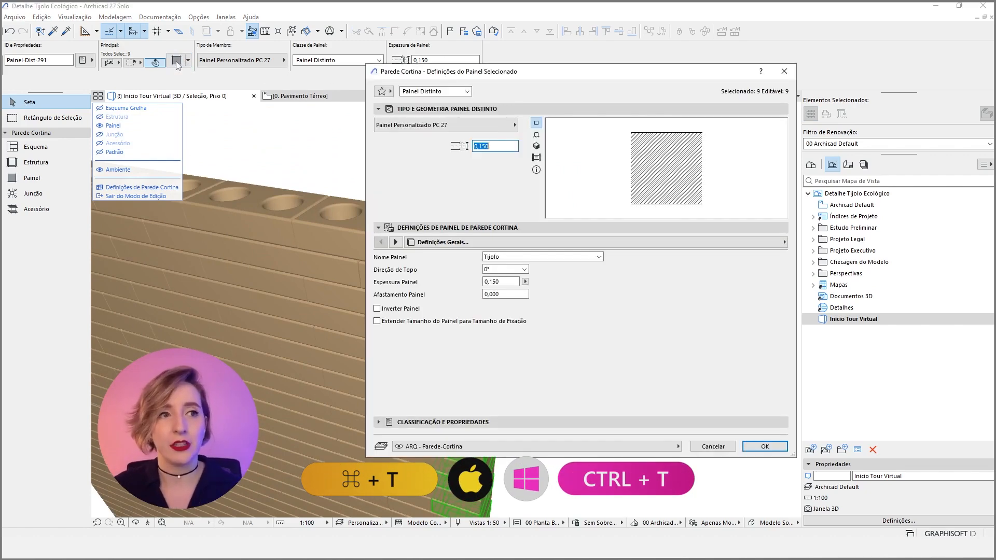
pyautogui.click(542, 257)
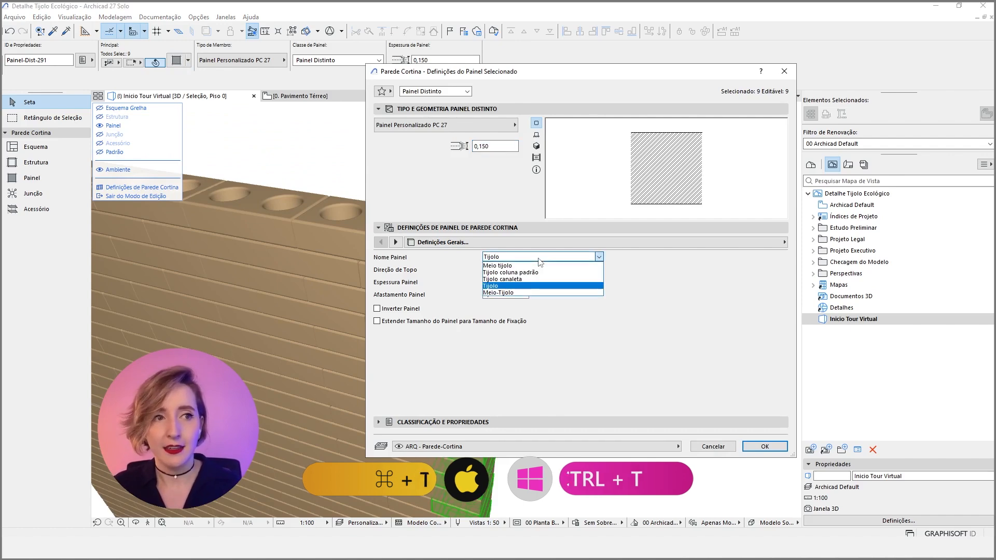
pyautogui.click(508, 293)
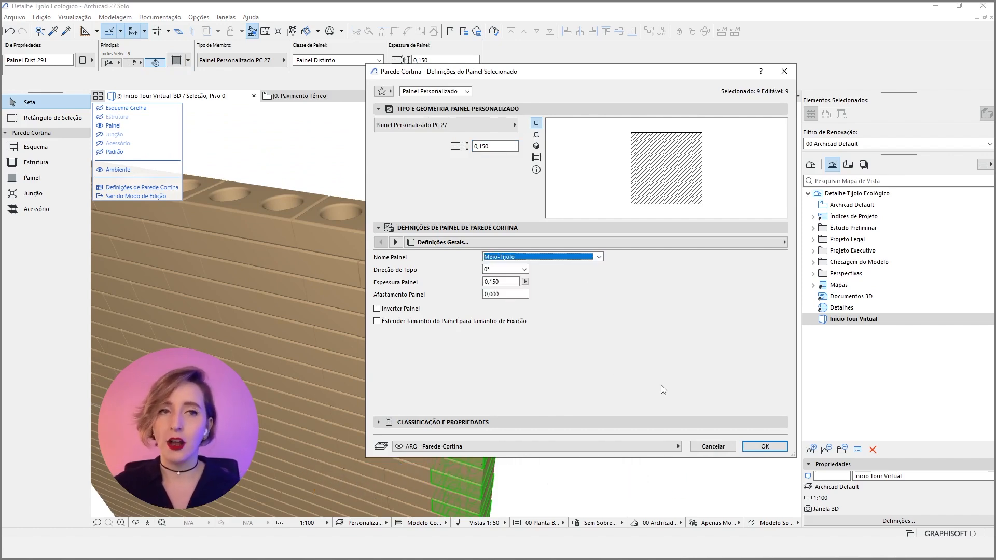
pyautogui.click(765, 447)
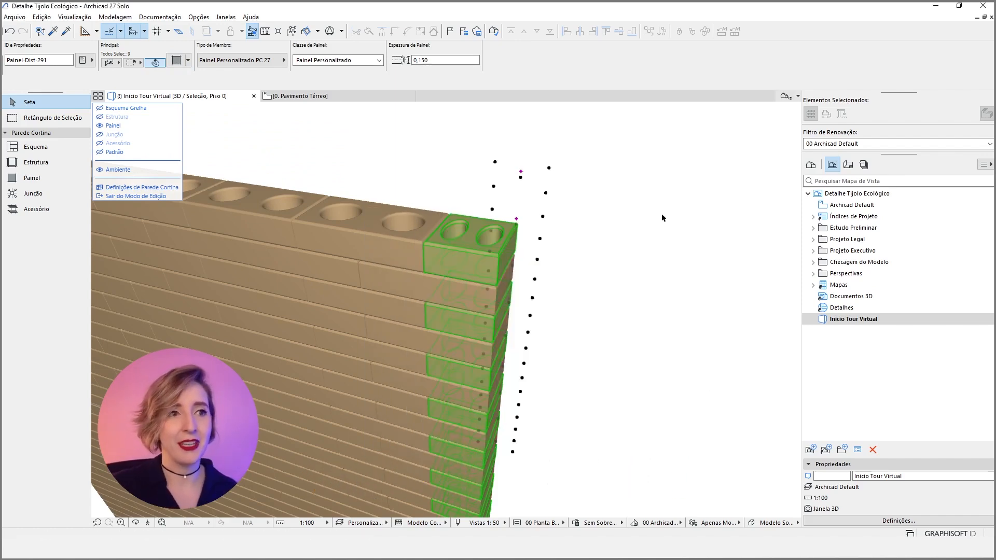
pyautogui.press('Escape')
# Step: Move the perpendicular brick curtain wall horizontally so its end bricks align with the first wall's outer corner
pyautogui.keyDown('shift'); pyautogui.moveTo(531, 374); pyautogui.dragTo(473, 366, button='middle'); pyautogui.keyUp('shift')
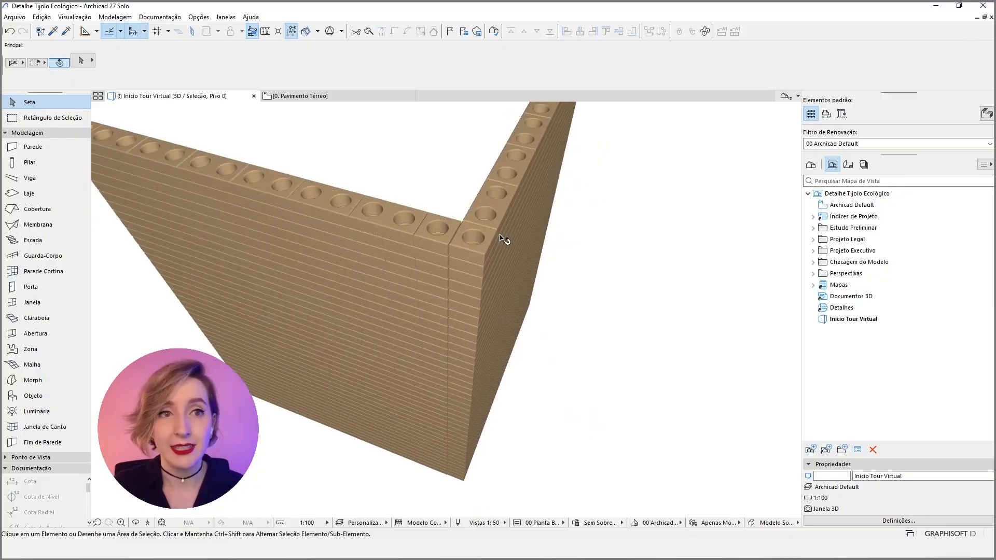
pyautogui.moveTo(505, 238); pyautogui.dragTo(496, 284)
pyautogui.scroll(4, 467, 270)
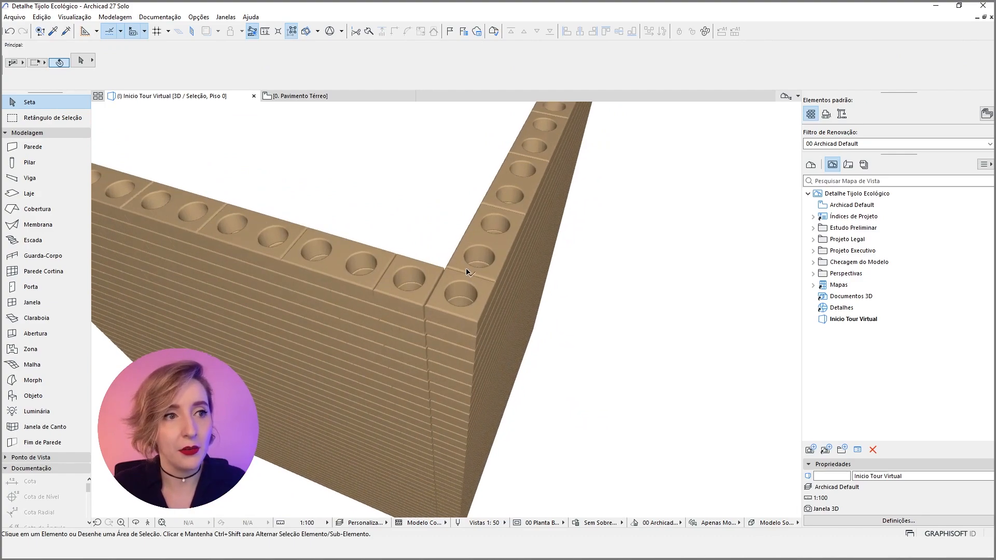
pyautogui.click(523, 278)
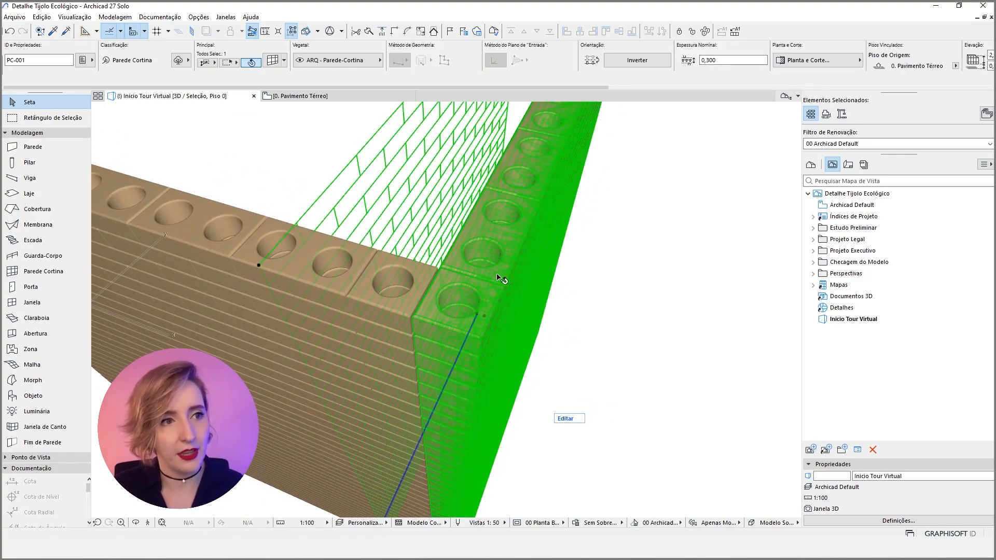
pyautogui.hotkey('ctrl', 'd')
pyautogui.click(440, 268)
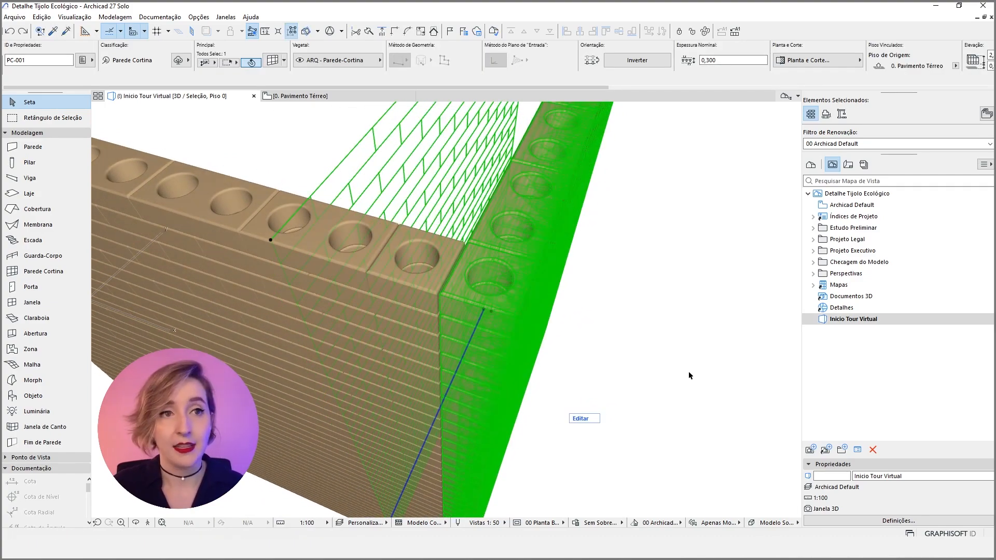
pyautogui.hotkey('ctrl', 'd')
pyautogui.click(685, 374)
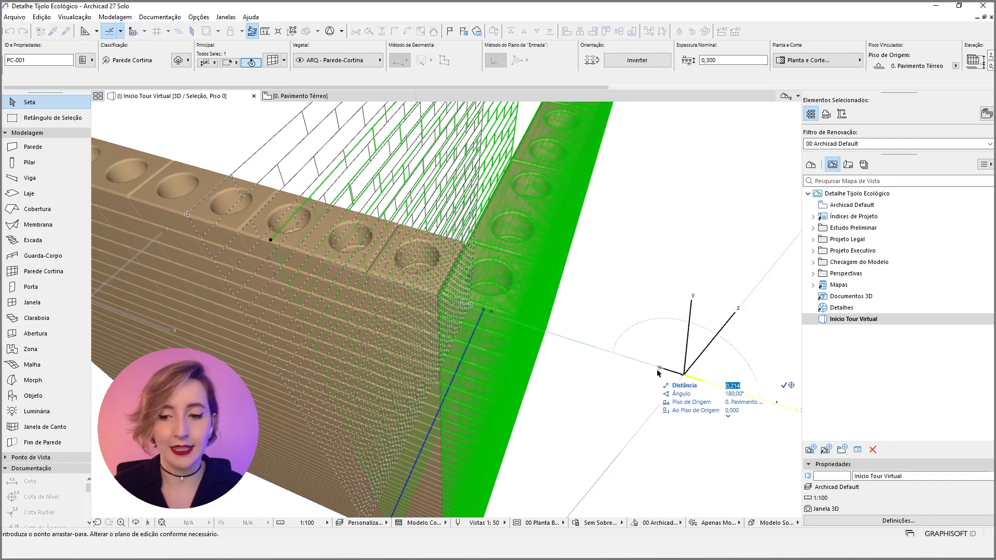
pyautogui.press('Return')
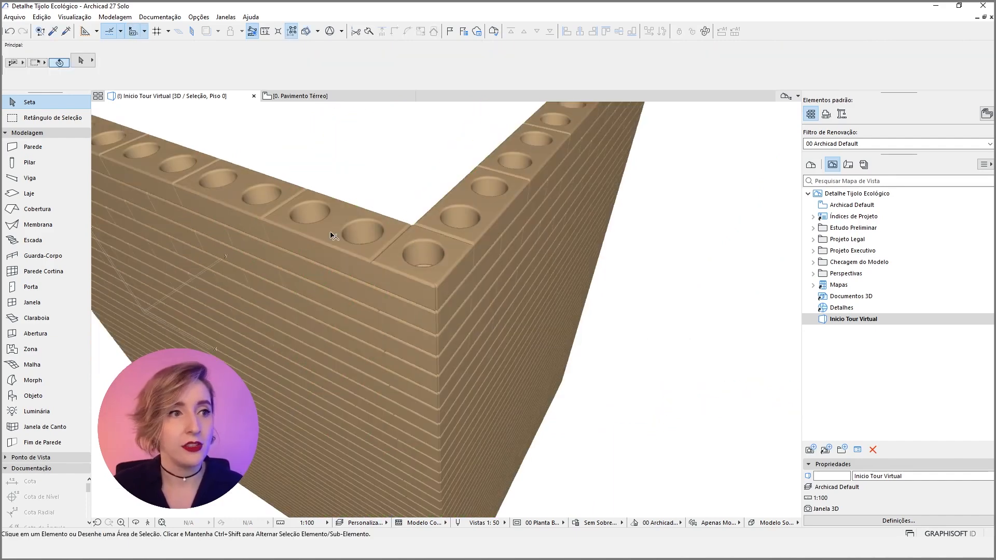
# Step: Move the perpendicular curtain wall up by one brick course so the courses alternate at the corner
pyautogui.moveTo(375, 237); pyautogui.dragTo(389, 230, button='middle')
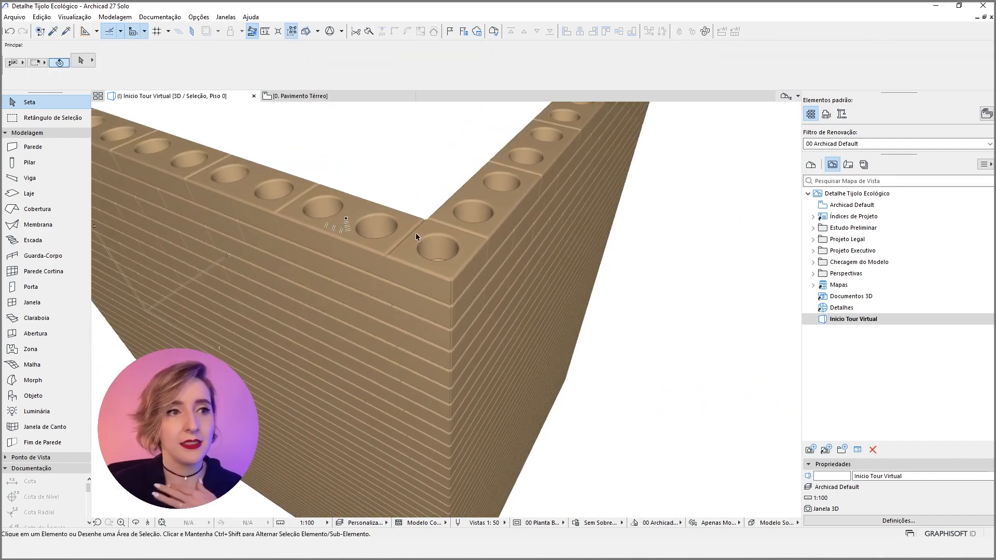
pyautogui.click(435, 263)
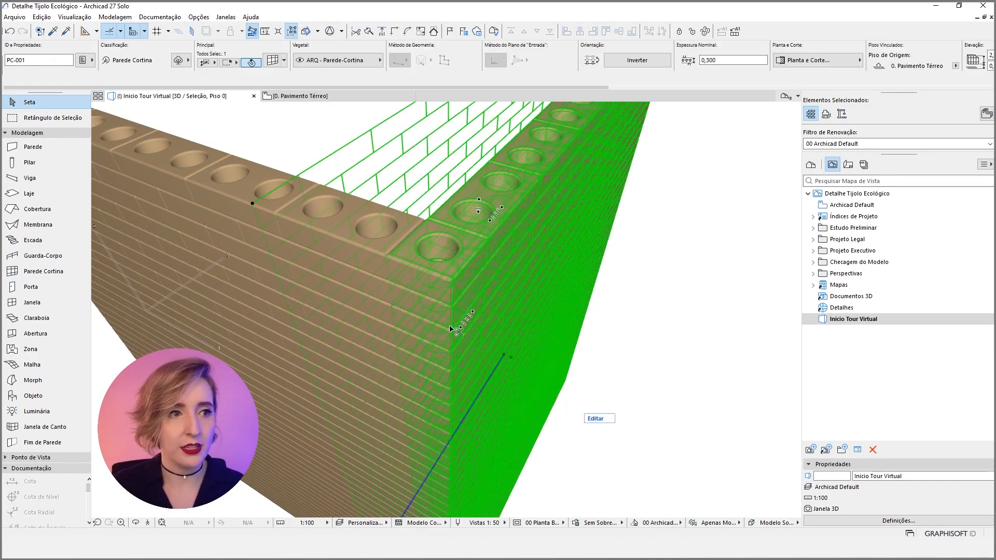
pyautogui.hotkey('ctrl', 'd')
pyautogui.click(450, 305)
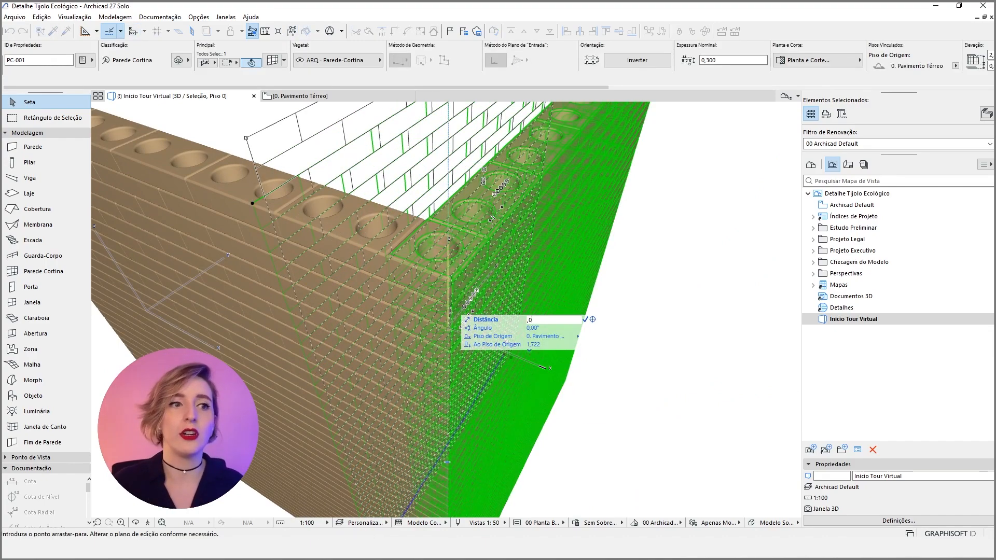
pyautogui.write(',0')
pyautogui.press('Return')
pyautogui.click(727, 352)
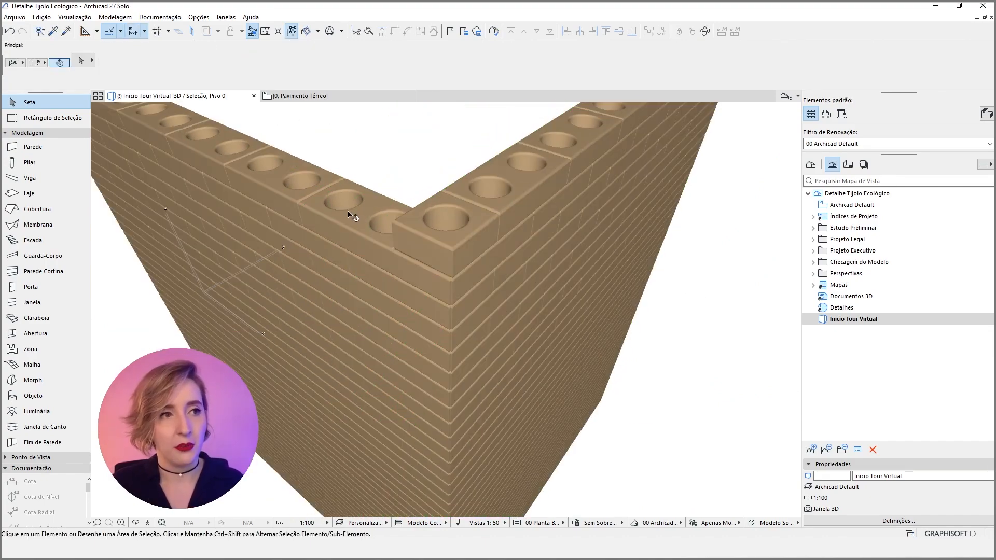
# Step: Edit the first curtain wall and delete its overlapping corner panels in alternate courses, finishing by leaving edit mode
pyautogui.click(349, 214)
pyautogui.click(408, 419)
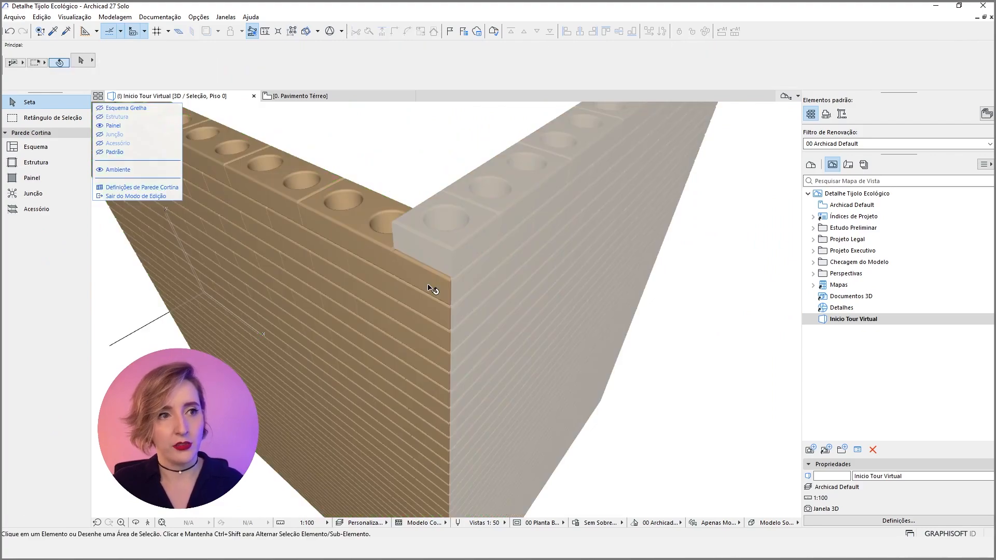
pyautogui.click(428, 288)
pyautogui.press('Escape')
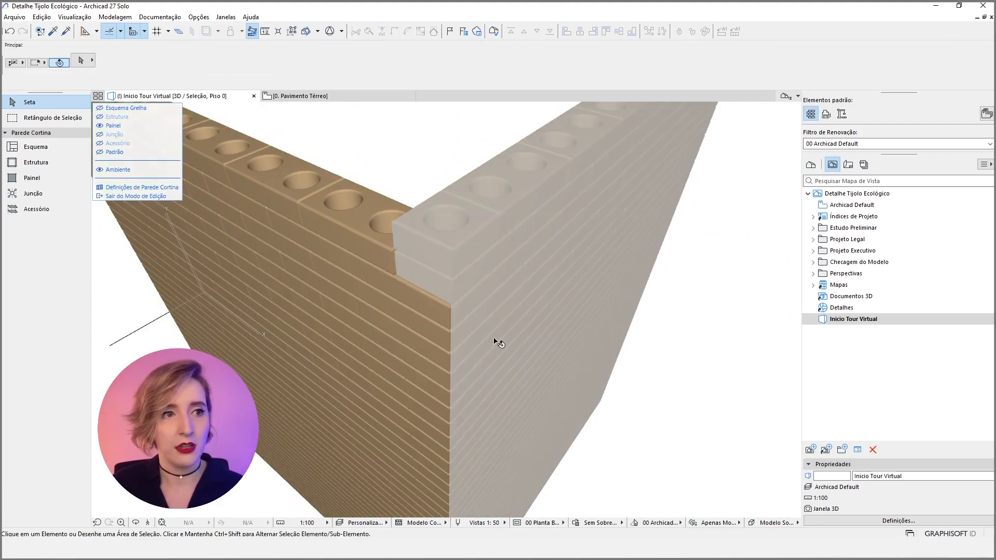
pyautogui.click(436, 338)
pyautogui.press('Delete')
pyautogui.click(440, 382)
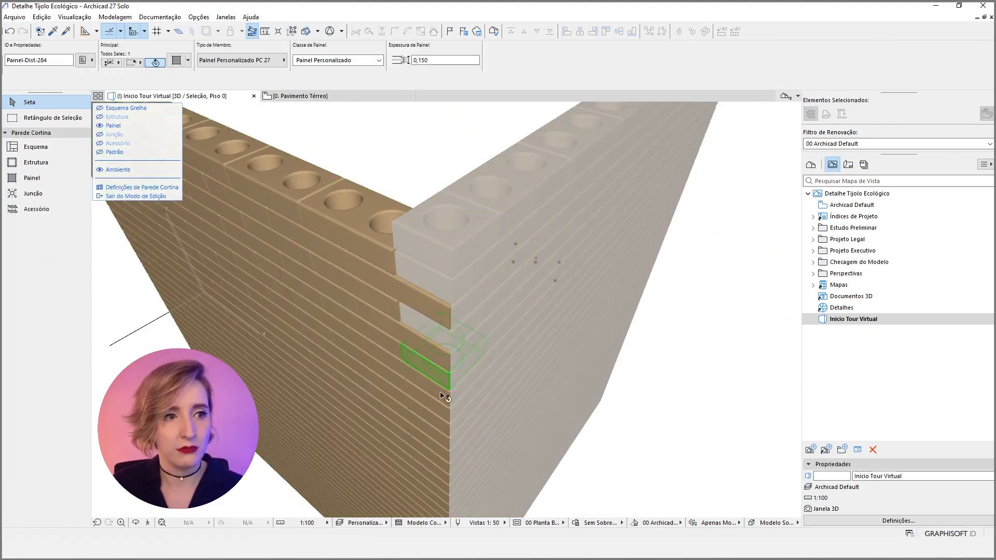
pyautogui.press('Delete')
pyautogui.click(443, 412)
pyautogui.press('Delete')
pyautogui.click(444, 452)
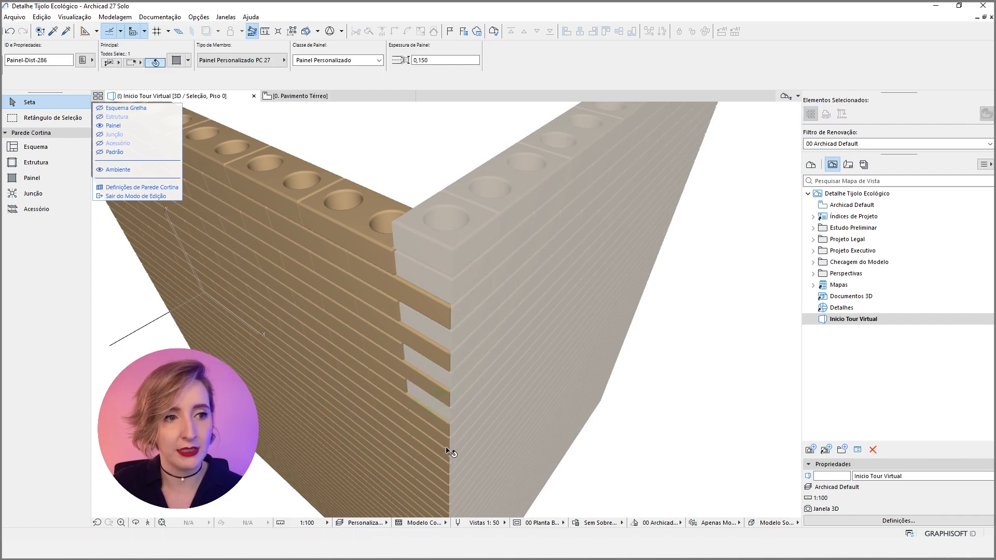
pyautogui.press('Delete')
pyautogui.click(445, 461)
pyautogui.press('Delete')
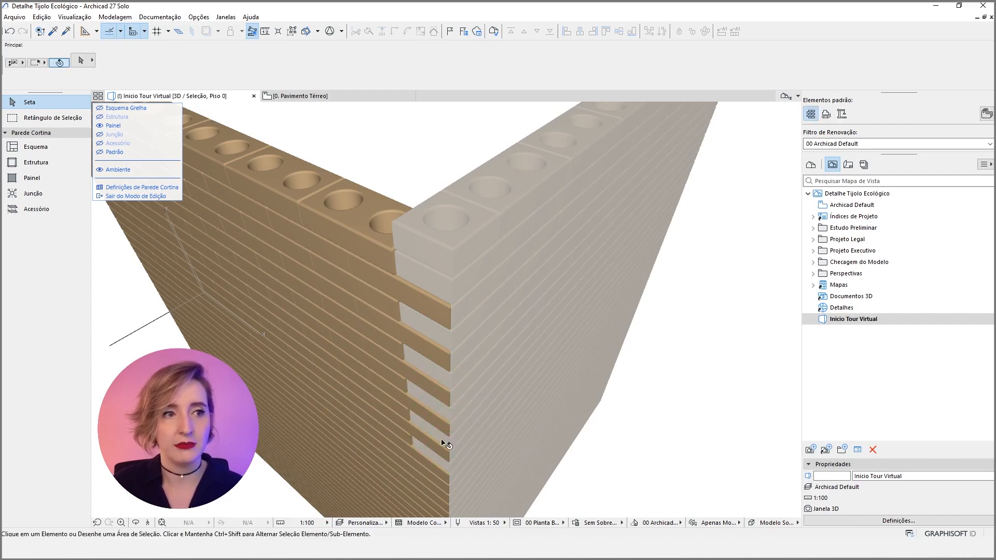
pyautogui.click(132, 196)
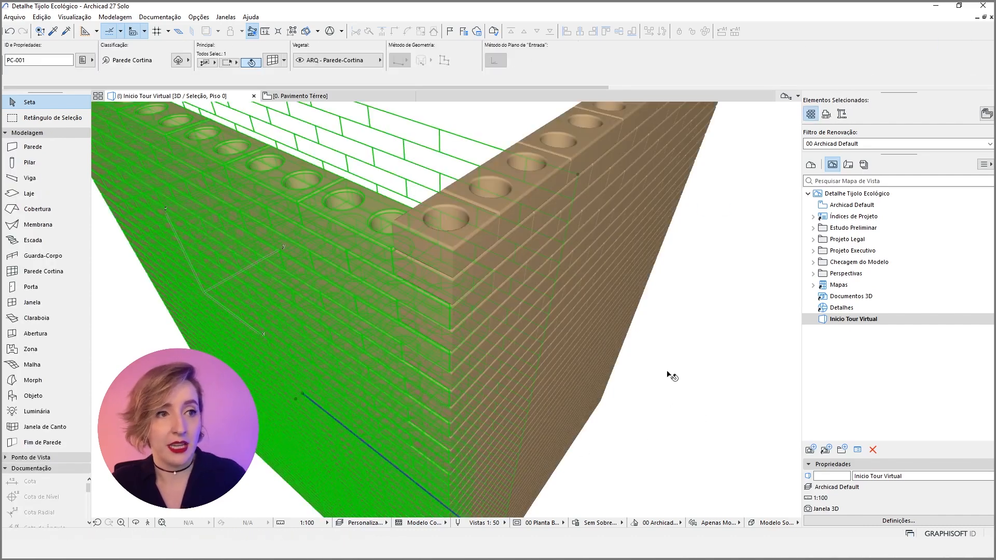
# Step: Edit the perpendicular curtain wall and delete its corner panels in the courses where the other wall's bricks remain
pyautogui.click(583, 282)
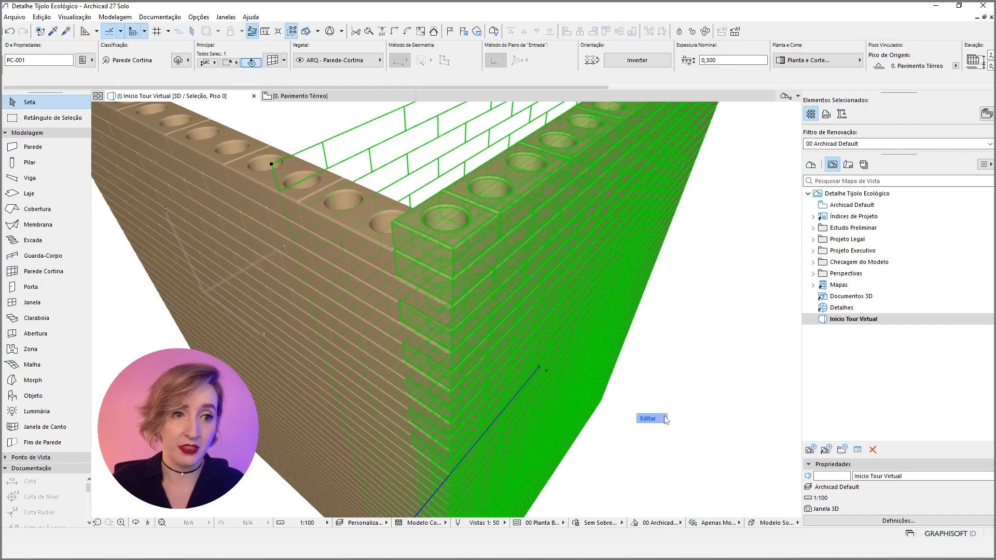
pyautogui.click(661, 417)
pyautogui.click(460, 307)
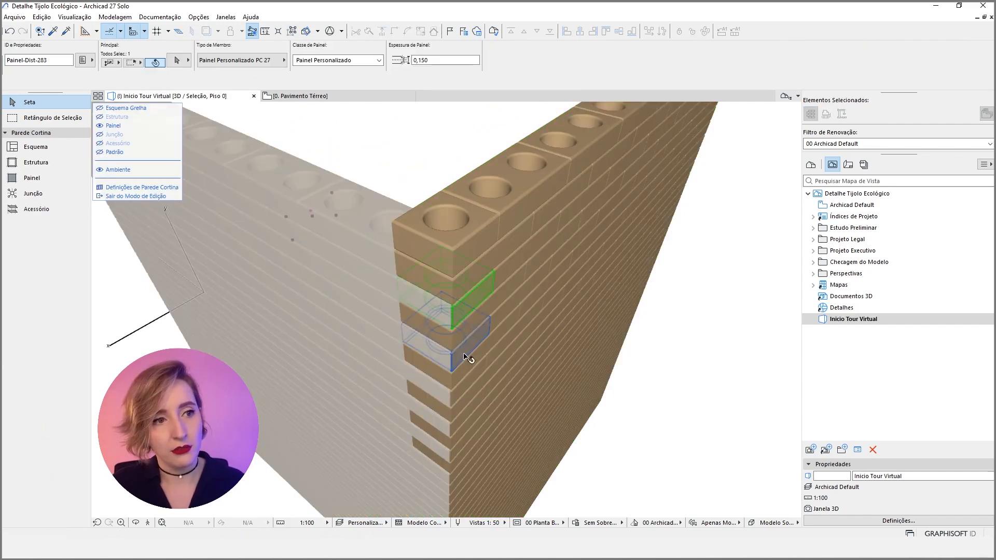
pyautogui.keyDown('shift'); pyautogui.click(464, 353); pyautogui.keyUp('shift')
pyautogui.keyDown('shift'); pyautogui.click(460, 402); pyautogui.keyUp('shift')
pyautogui.keyDown('shift'); pyautogui.click(457, 428); pyautogui.keyUp('shift')
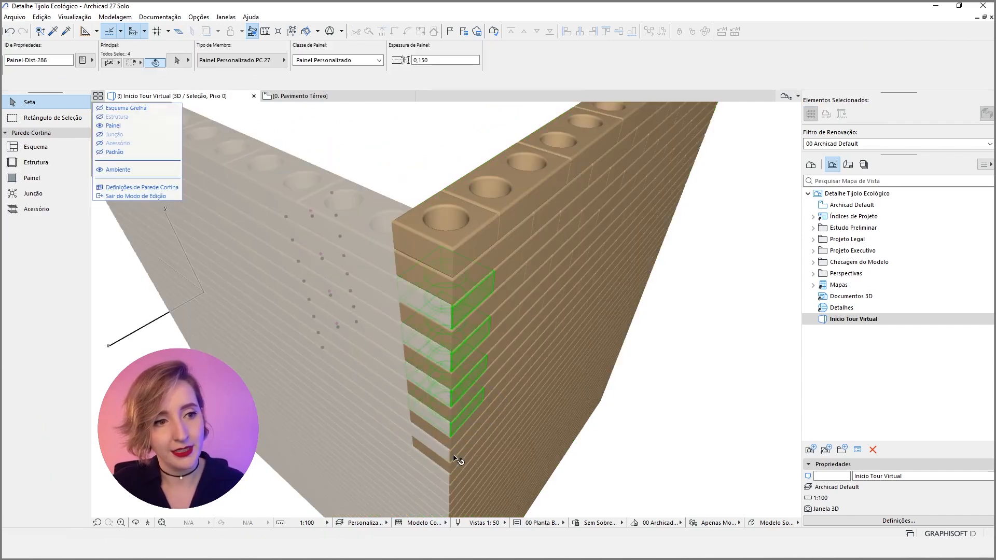
pyautogui.press('Escape')
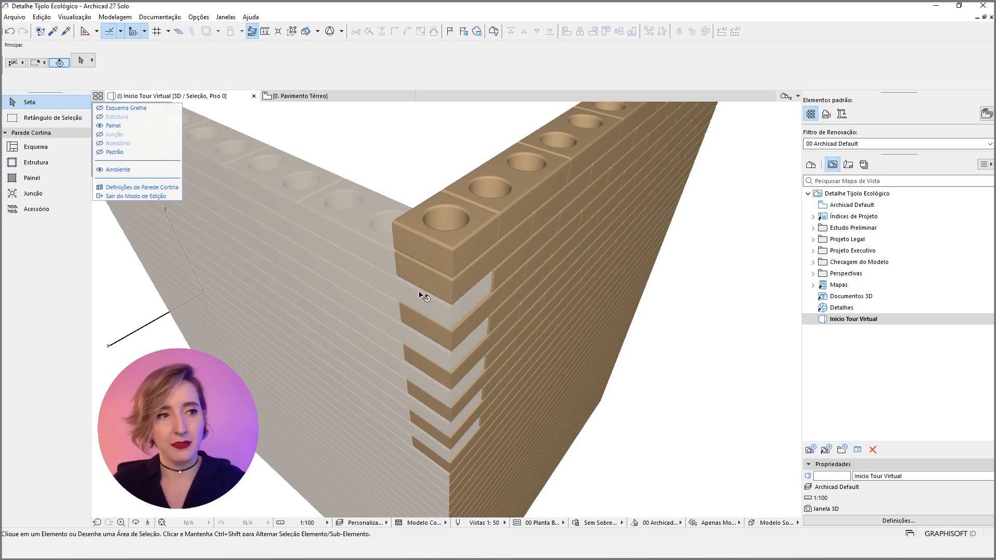
# Step: In the brick wall model with the sliding window, select all wall elements using the Wall tool
pyautogui.moveTo(287, 176)
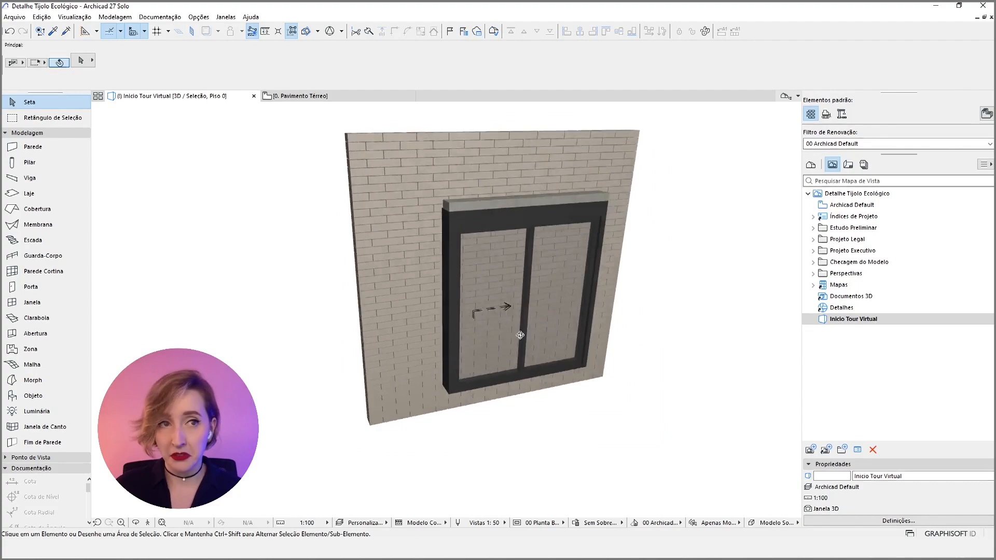
pyautogui.moveTo(535, 272); pyautogui.dragTo(612, 315)
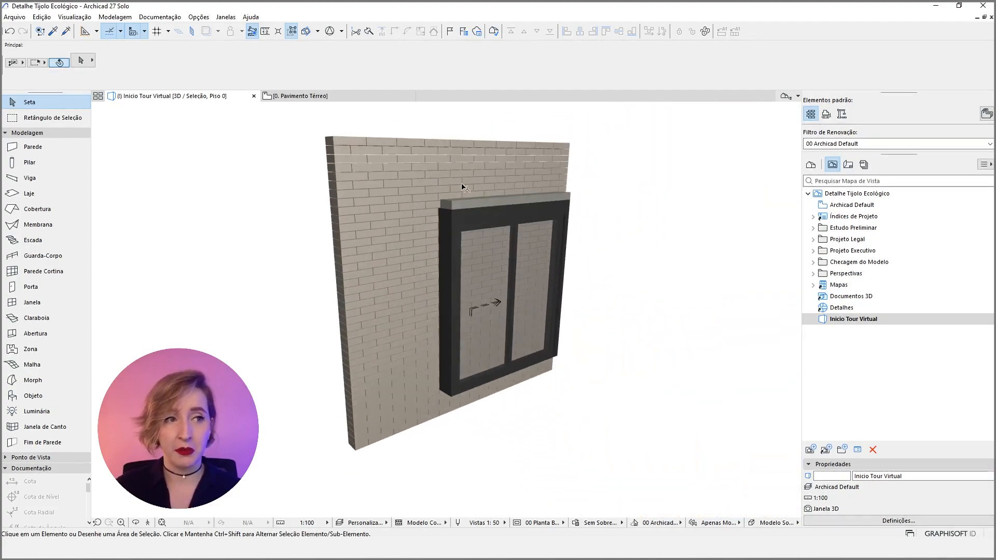
pyautogui.scroll(2, 525, 218)
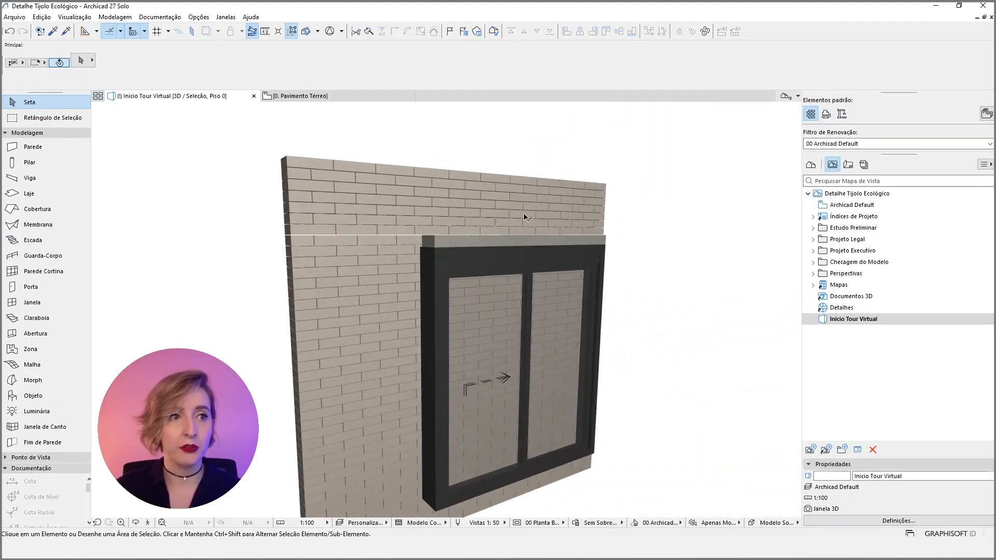
pyautogui.keyDown('shift'); pyautogui.moveTo(525, 218); pyautogui.dragTo(513, 254, button='middle'); pyautogui.keyUp('shift')
pyautogui.click(522, 344)
pyautogui.moveTo(639, 303); pyautogui.dragTo(682, 270, button='middle')
pyautogui.press('Escape')
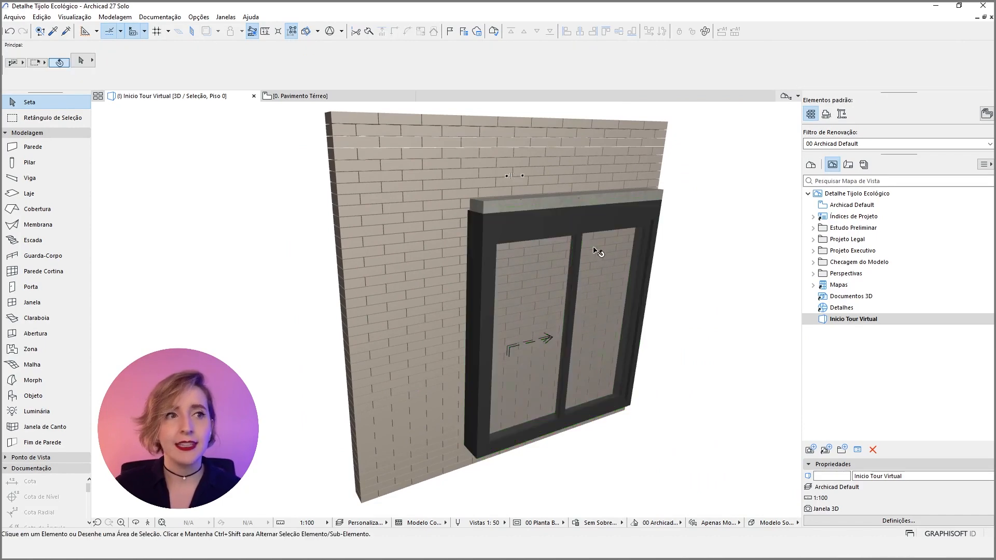
pyautogui.click(34, 148)
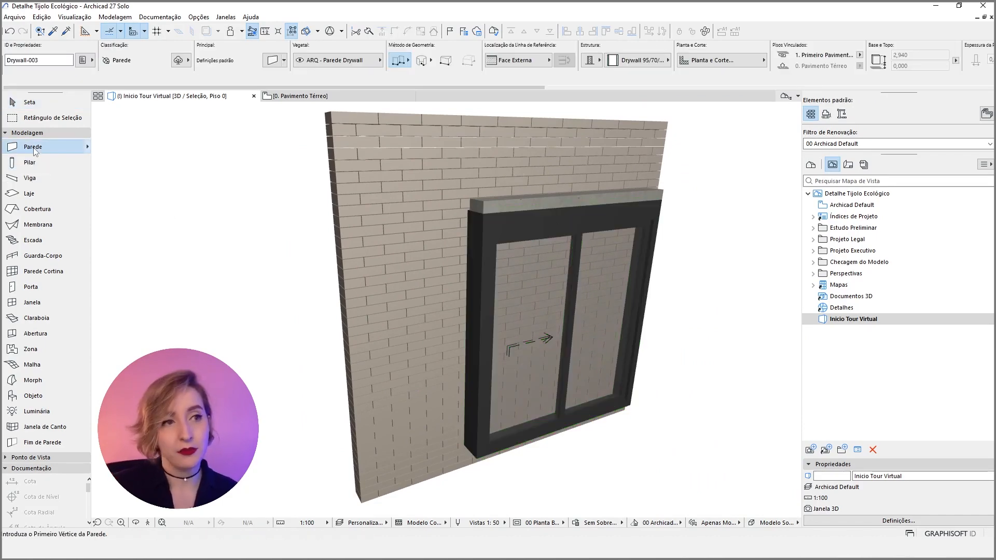
pyautogui.hotkey('ctrl', 'a')
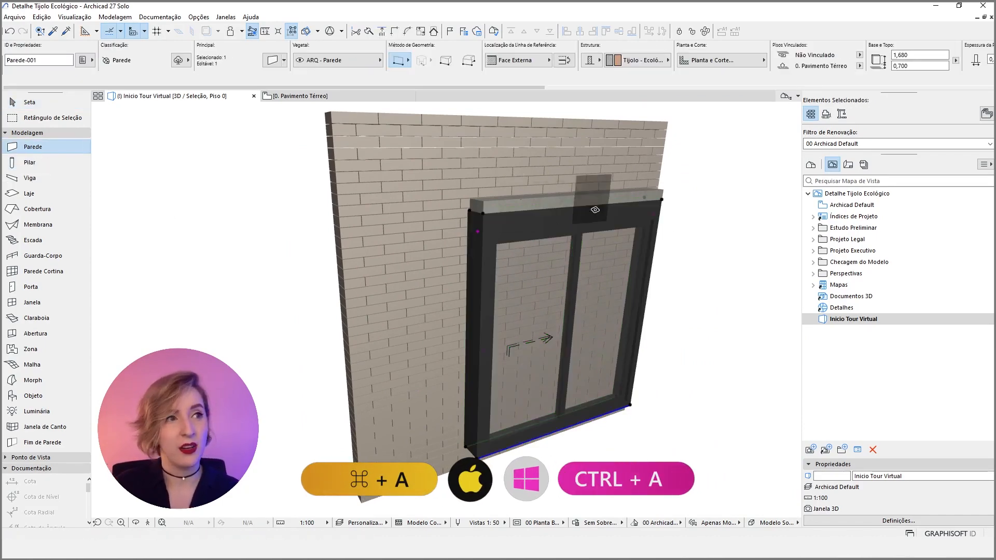
# Step: Try to stretch the window wall's base down to the brick wall's bottom corner, and undo the stretch
pyautogui.keyDown('shift'); pyautogui.moveTo(608, 384); pyautogui.dragTo(217, 284, button='middle'); pyautogui.keyUp('shift')
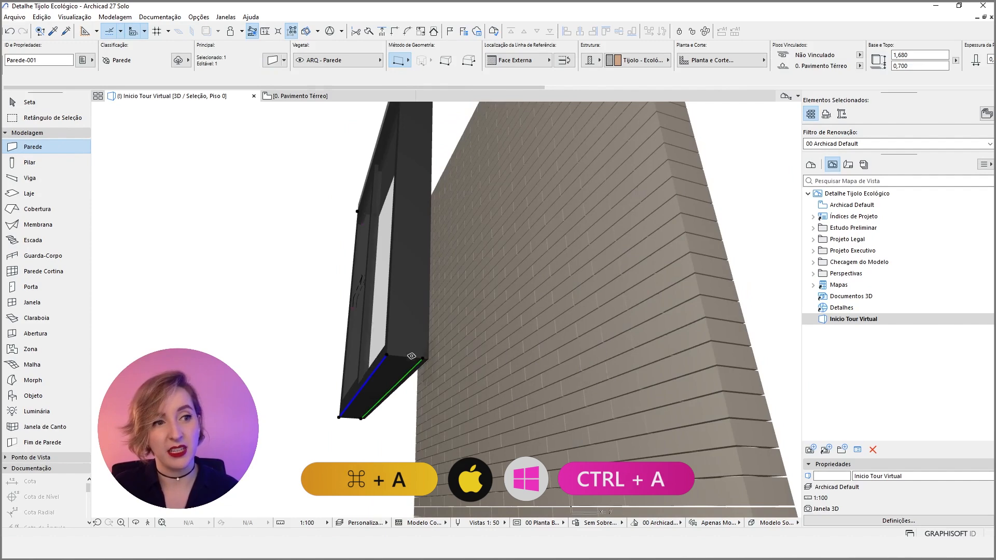
pyautogui.keyDown('shift'); pyautogui.moveTo(412, 356); pyautogui.dragTo(418, 400, button='middle'); pyautogui.keyUp('shift')
pyautogui.moveTo(478, 332); pyautogui.dragTo(550, 202, button='middle')
pyautogui.press('Escape')
pyautogui.press('Escape')
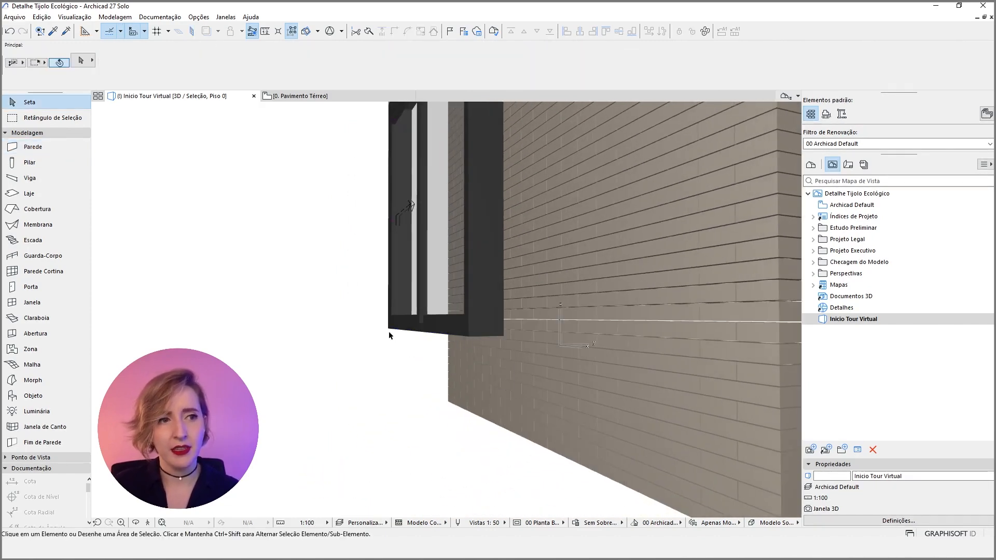
pyautogui.click(387, 329)
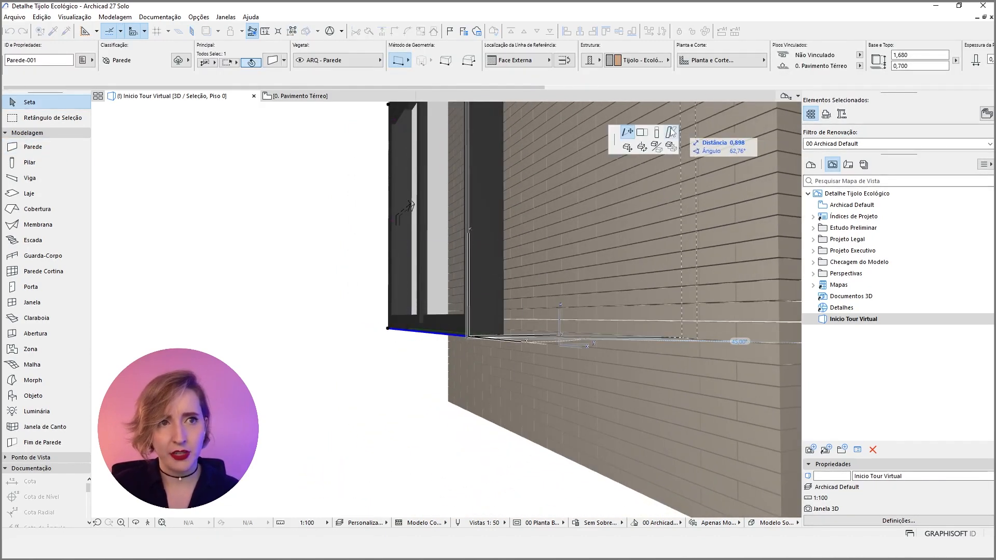
pyautogui.click(658, 134)
pyautogui.click(448, 401)
pyautogui.keyDown('shift'); pyautogui.moveTo(308, 435); pyautogui.dragTo(497, 391, button='middle'); pyautogui.keyUp('shift')
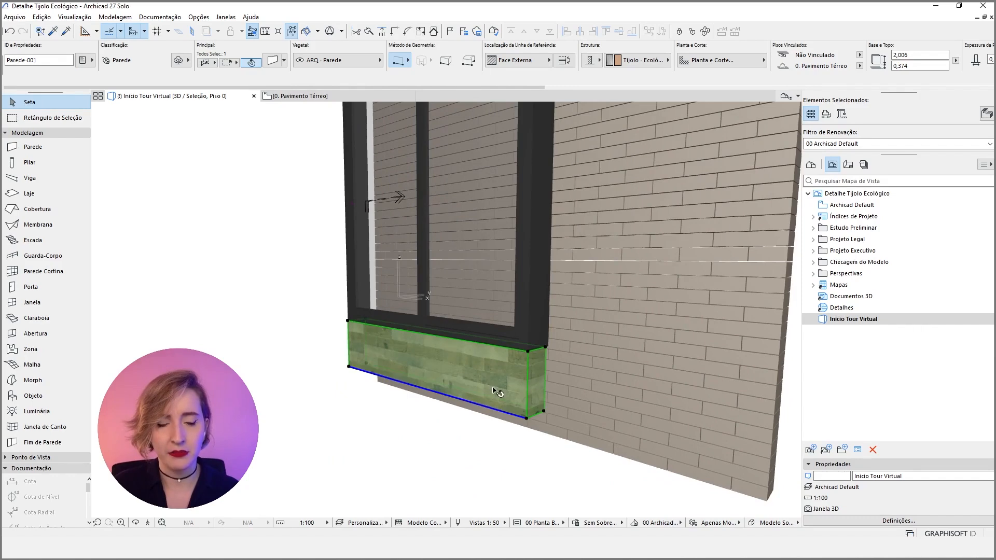
pyautogui.hotkey('ctrl', 'z')
# Step: Move the window wall 0.7 m perpendicular to its length so it sits inside the brick curtain wall
pyautogui.moveTo(503, 268); pyautogui.dragTo(488, 363, button='middle')
pyautogui.keyDown('shift'); pyautogui.moveTo(451, 314); pyautogui.dragTo(535, 440, button='middle'); pyautogui.keyUp('shift')
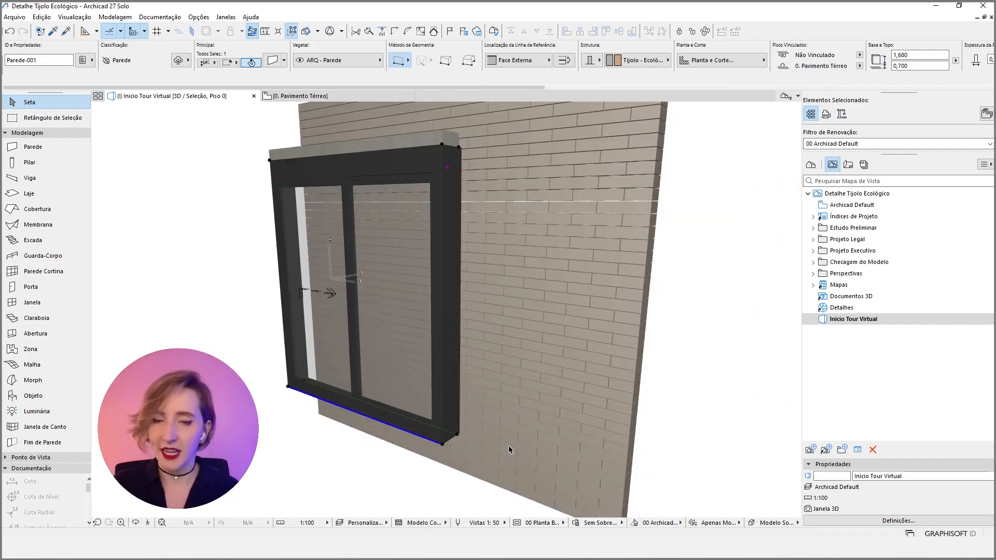
pyautogui.click(445, 447)
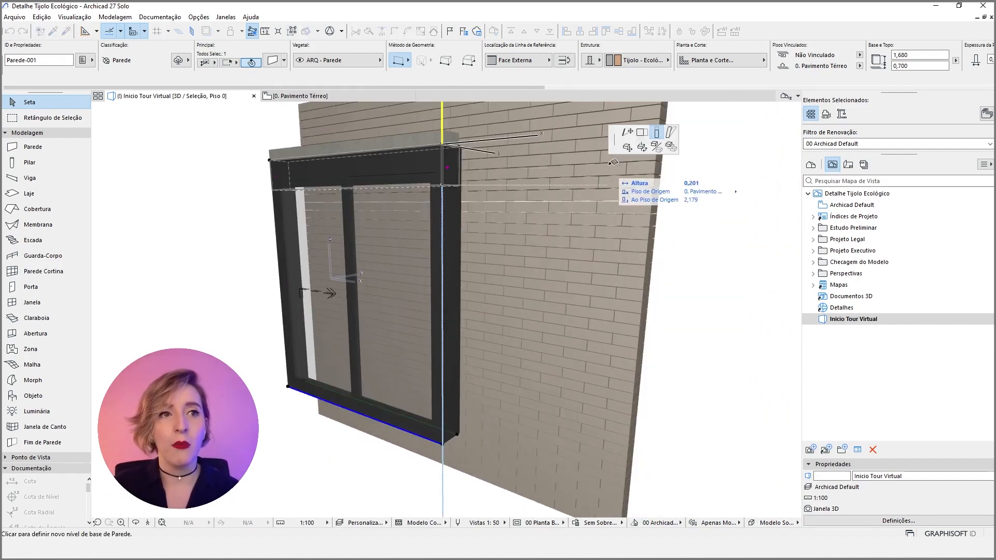
pyautogui.click(628, 147)
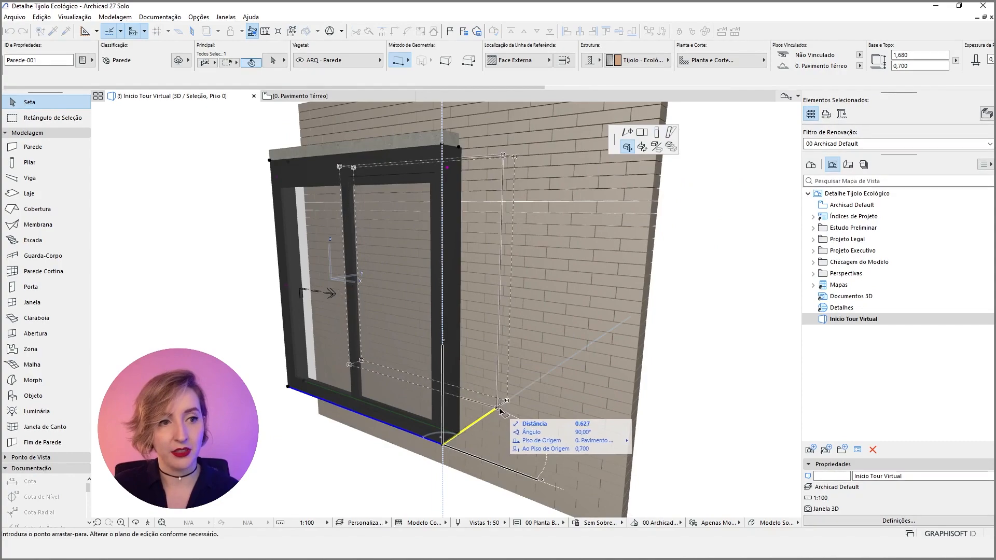
pyautogui.write(',7')
pyautogui.press('Return')
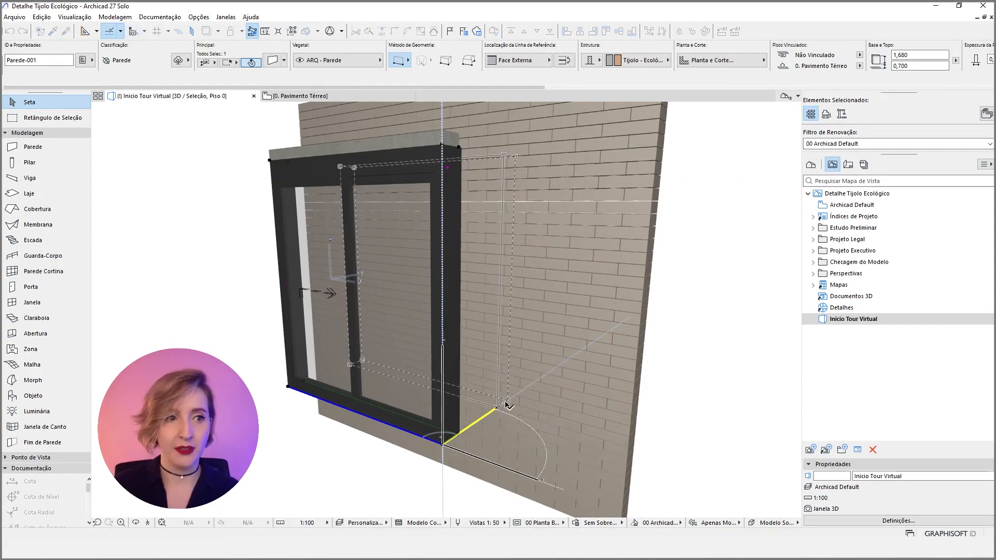
# Step: In the ground floor plan, move the brick curtain wall along its length so a brick joint aligns with the window wall's edge
pyautogui.keyDown('shift'); pyautogui.moveTo(506, 400); pyautogui.dragTo(394, 166, button='middle'); pyautogui.keyUp('shift')
pyautogui.scroll(3, 393, 190)
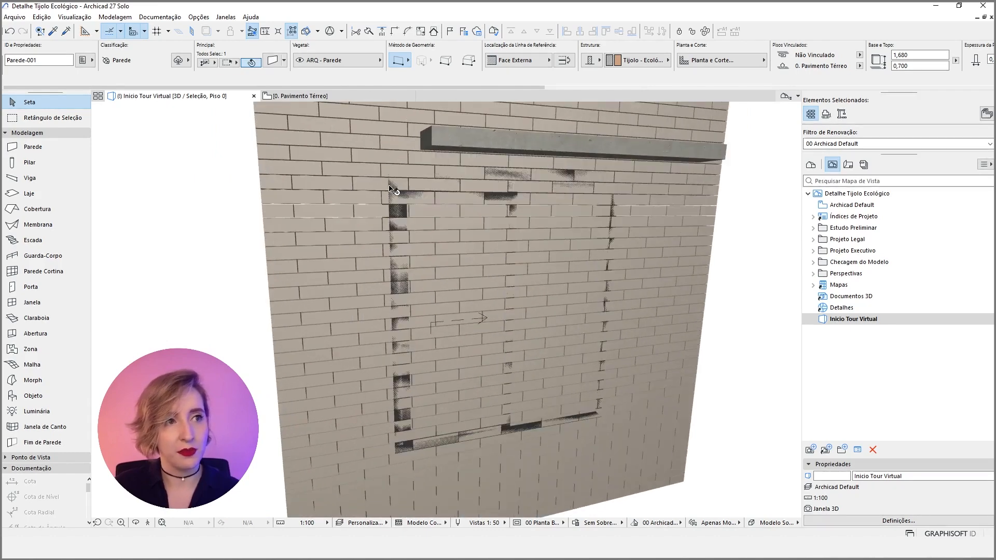
pyautogui.scroll(2, 390, 188)
pyautogui.scroll(2, 384, 158)
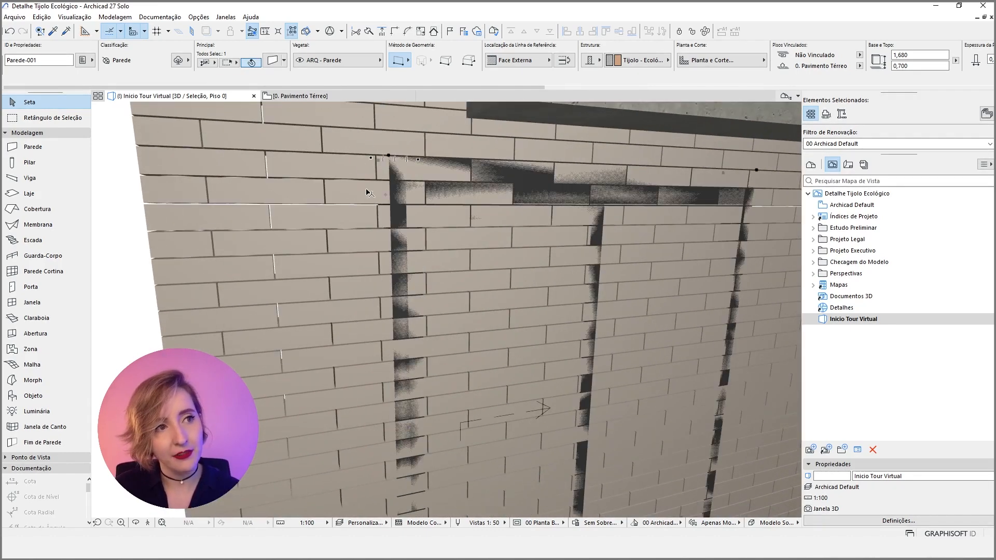
pyautogui.click(390, 156)
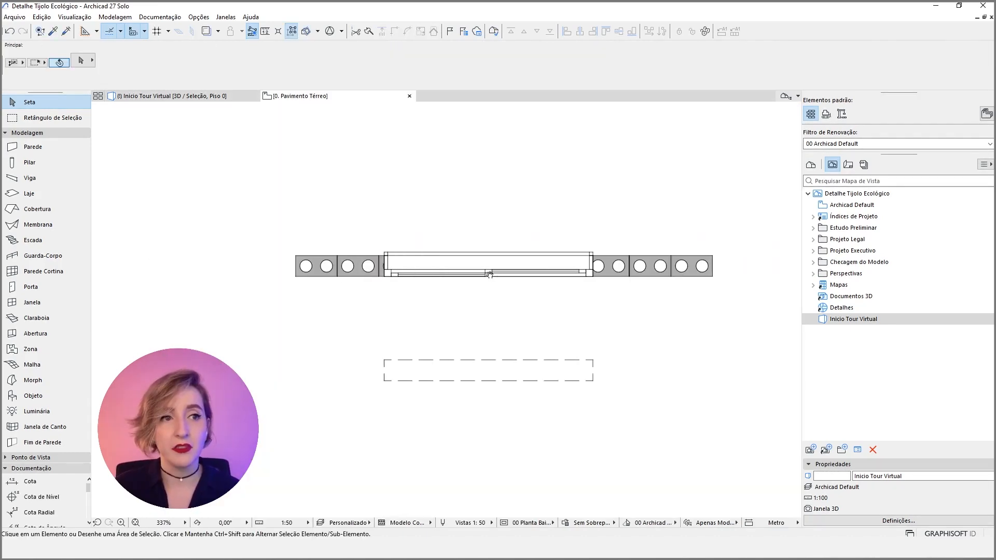
pyautogui.scroll(3, 437, 271)
pyautogui.click(306, 257)
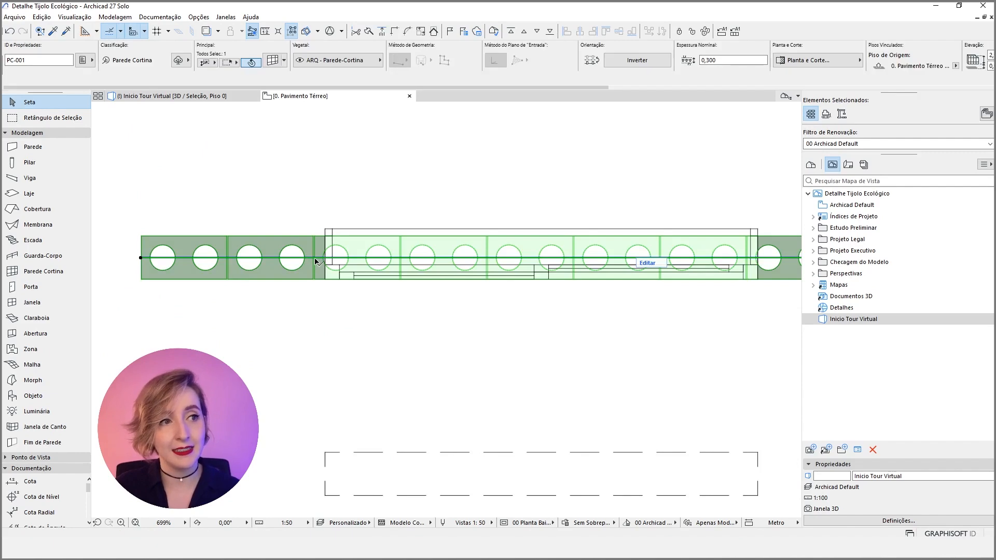
pyautogui.click(315, 260)
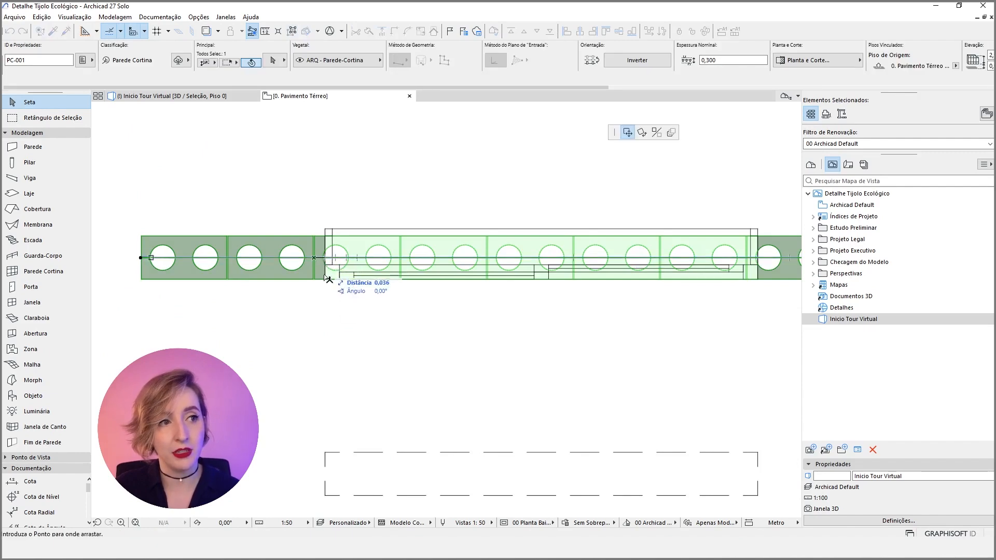
pyautogui.click(325, 280)
pyautogui.click(534, 359)
pyautogui.scroll(-1, 272, 224)
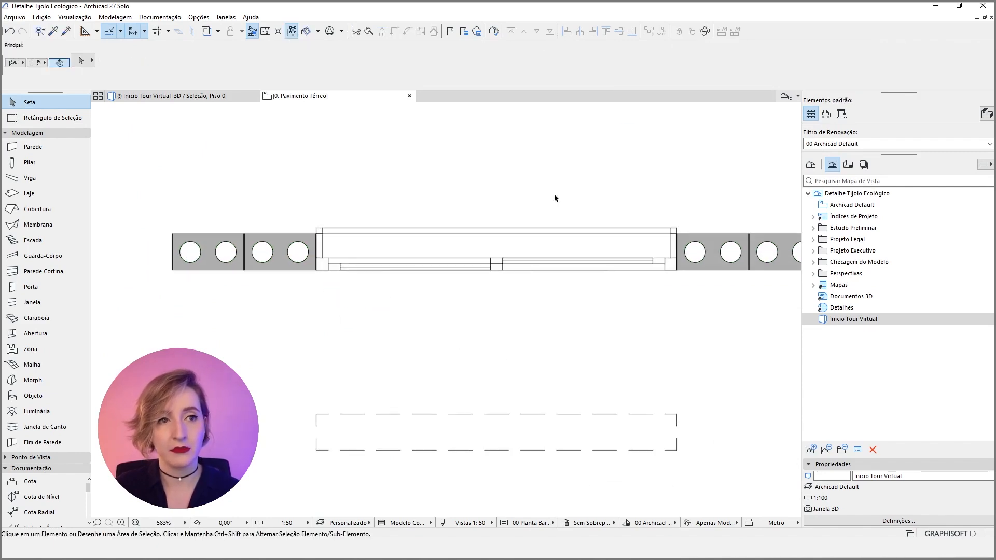
# Step: Select the concrete beam in 3D and move it in the floor plan so its corner meets the window wall's matching corner
pyautogui.click(181, 98)
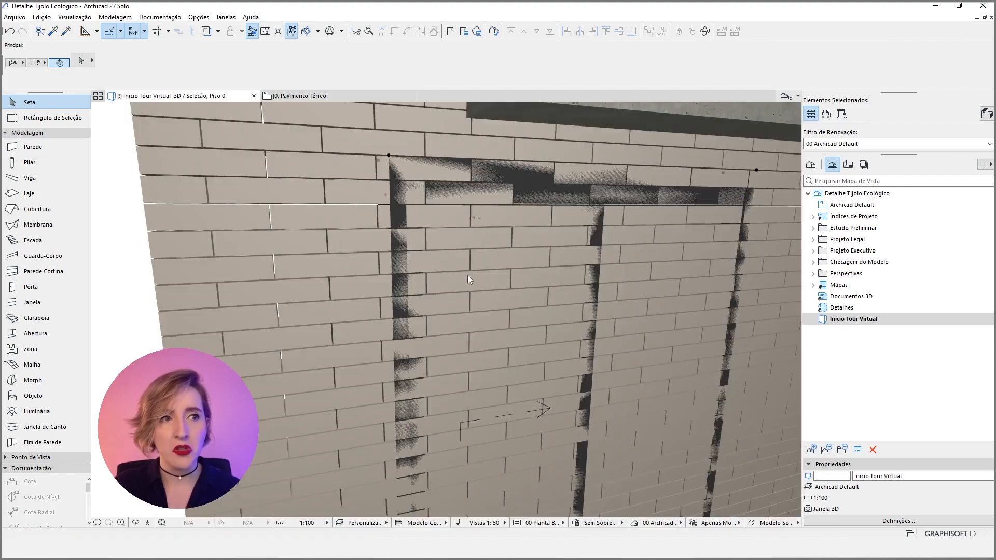
pyautogui.scroll(-4, 321, 244)
pyautogui.moveTo(524, 278); pyautogui.dragTo(595, 277, button='middle')
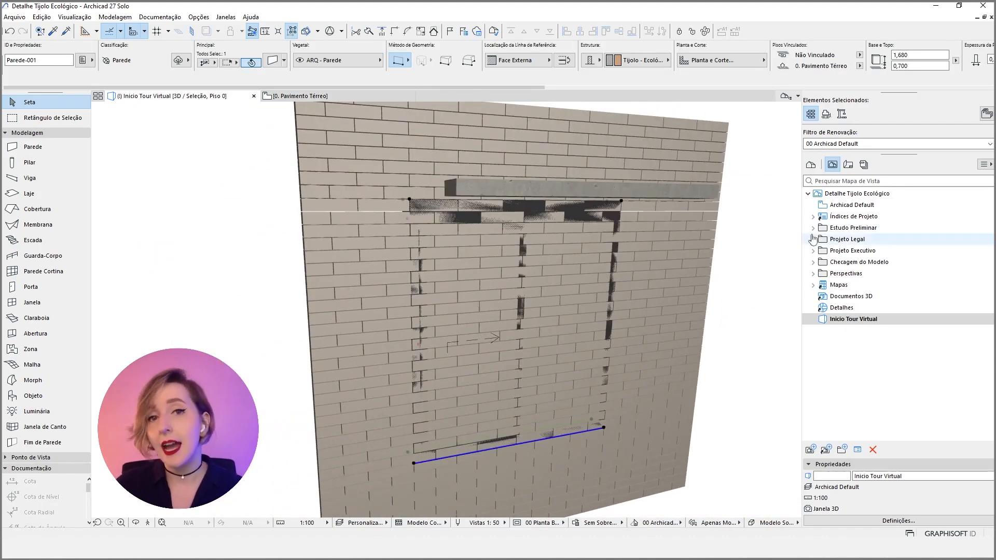
pyautogui.click(683, 198)
pyautogui.keyDown('shift'); pyautogui.moveTo(683, 197); pyautogui.dragTo(679, 245, button='middle'); pyautogui.keyUp('shift')
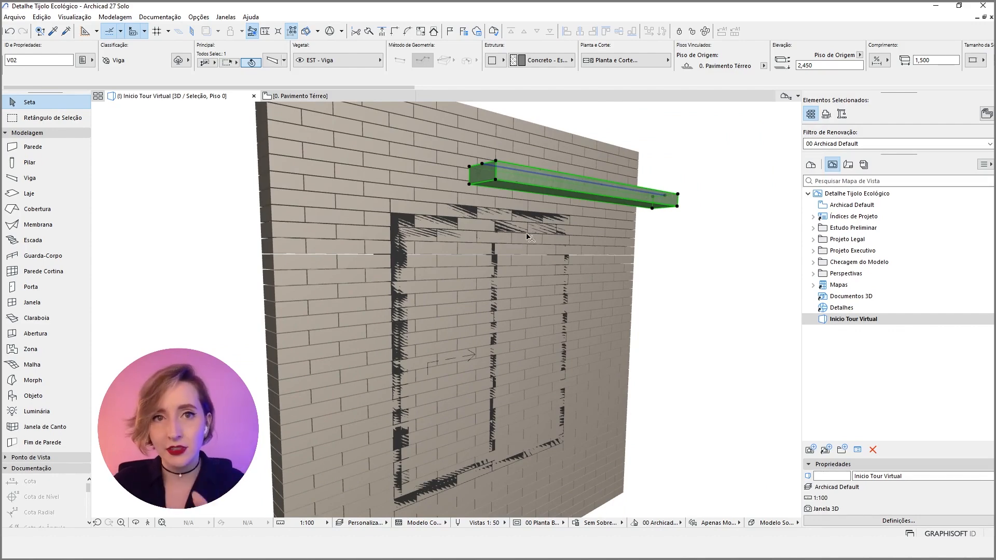
pyautogui.keyDown('shift'); pyautogui.moveTo(528, 237); pyautogui.dragTo(614, 307, button='middle'); pyautogui.keyUp('shift')
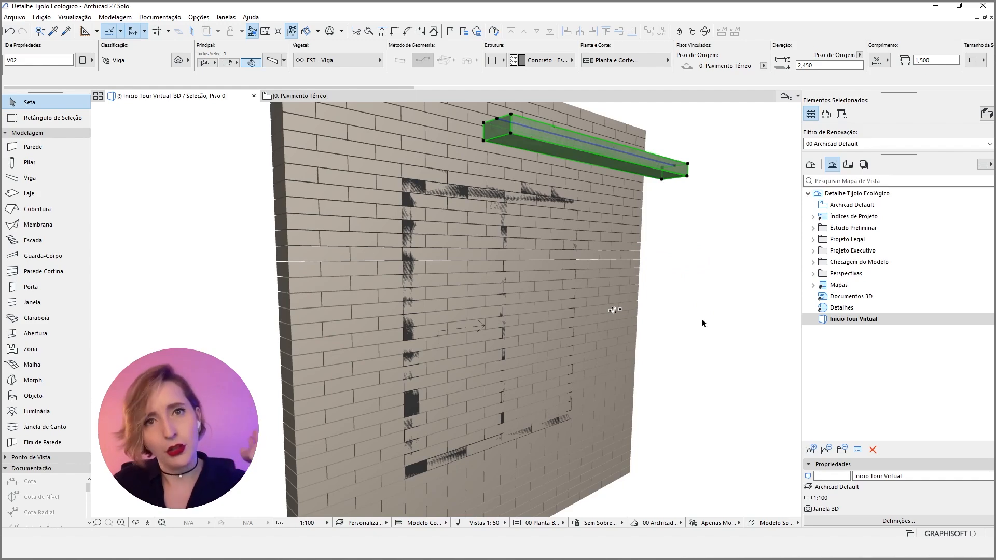
pyautogui.press('F2')
pyautogui.click(676, 450)
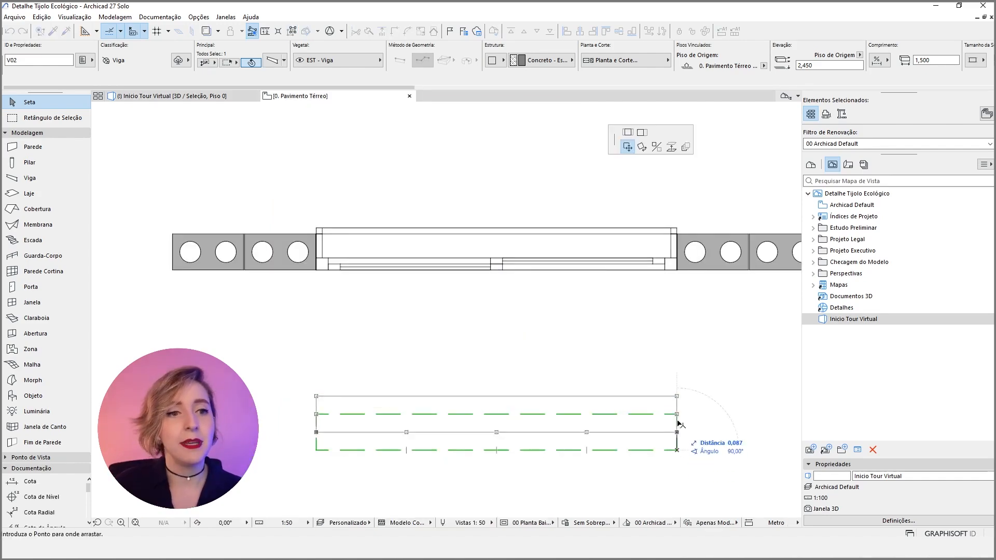
pyautogui.click(677, 270)
pyautogui.press('Escape')
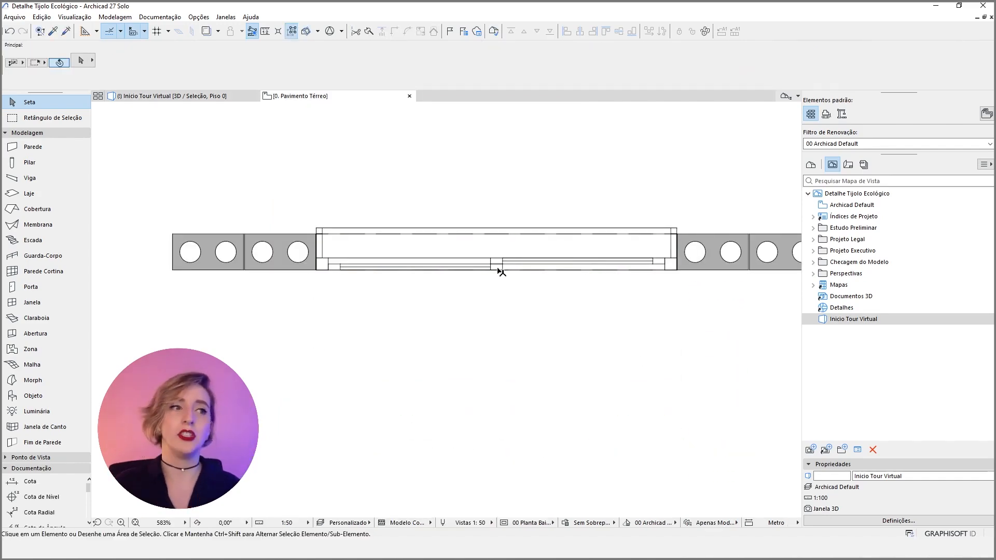
# Step: Edit the brick curtain wall in 3D and delete a first group of brick panels covering the window's upper pane
pyautogui.click(162, 94)
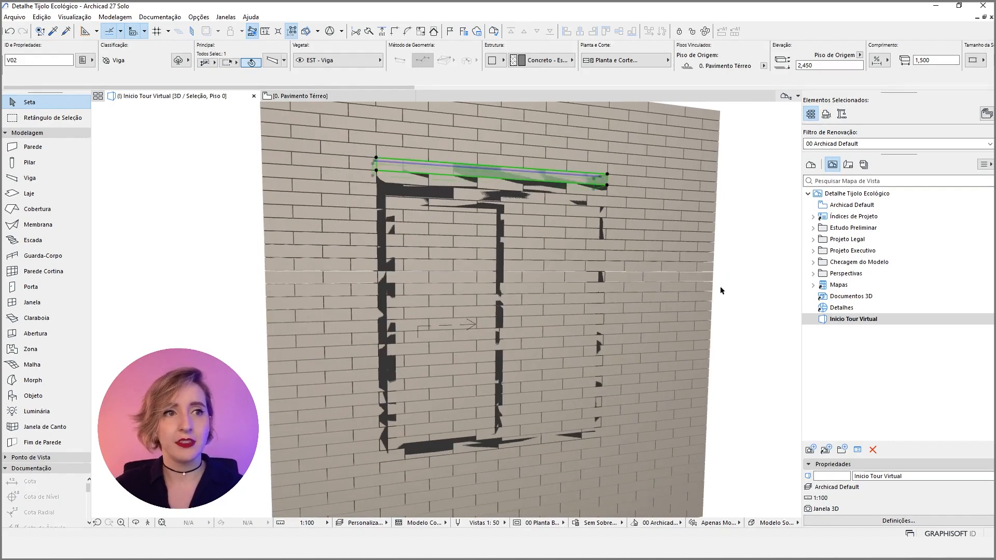
pyautogui.scroll(-1, 670, 213)
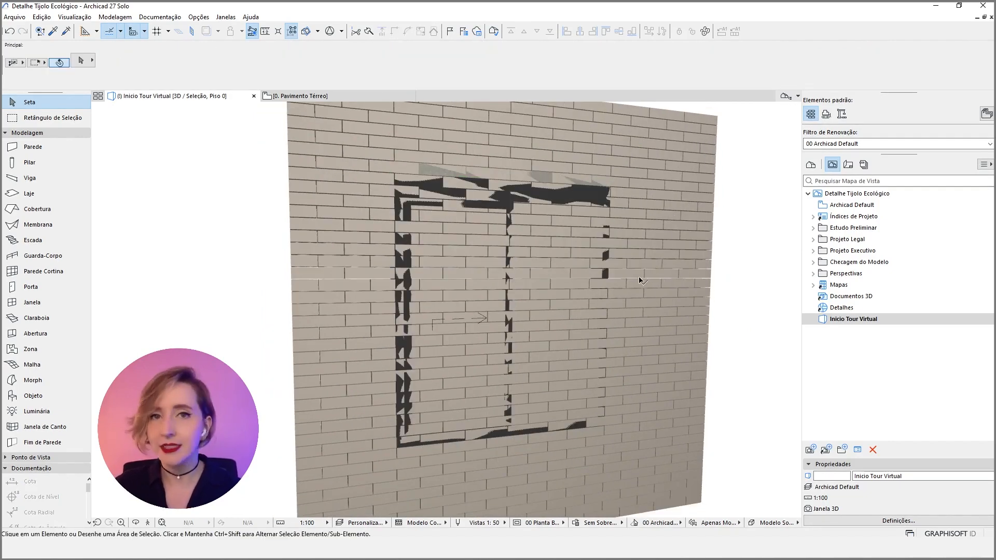
pyautogui.click(656, 235)
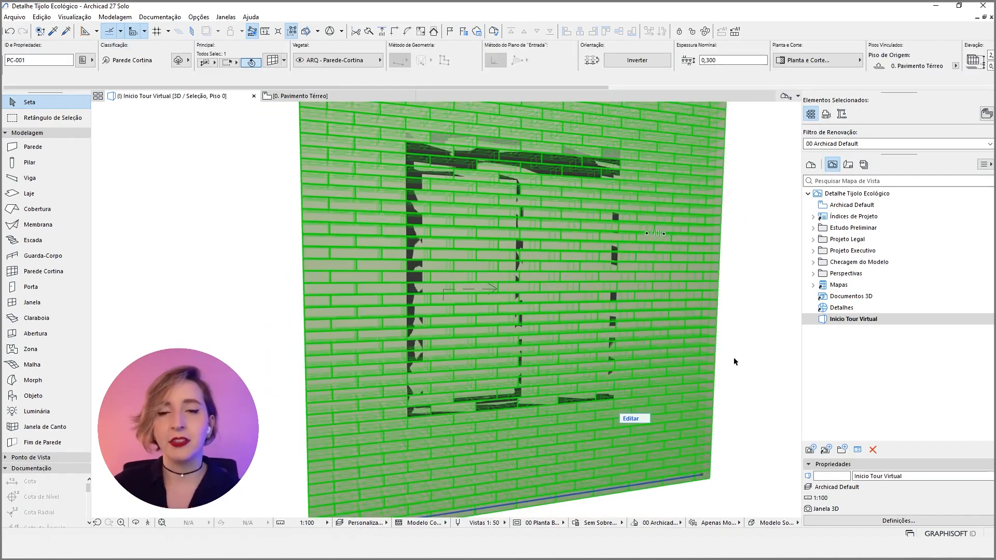
pyautogui.click(638, 419)
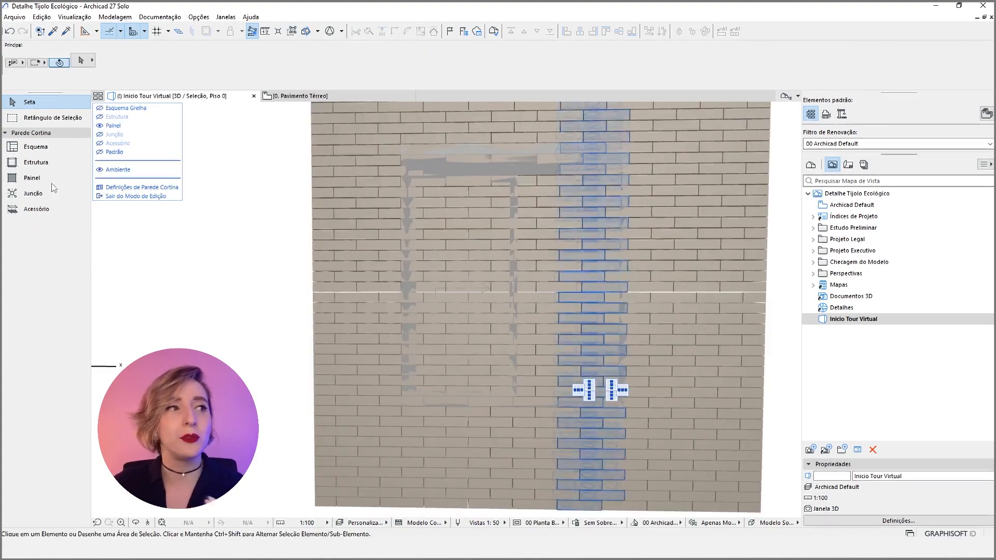
pyautogui.click(439, 193)
pyautogui.keyDown('shift'); pyautogui.click(445, 214); pyautogui.keyUp('shift')
pyautogui.keyDown('shift'); pyautogui.click(435, 227); pyautogui.keyUp('shift')
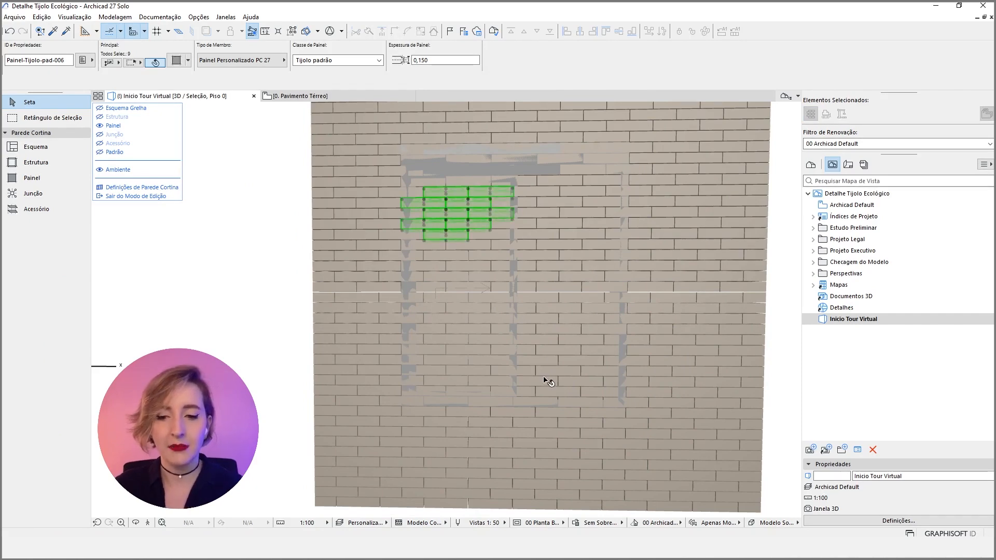
pyautogui.press('Delete')
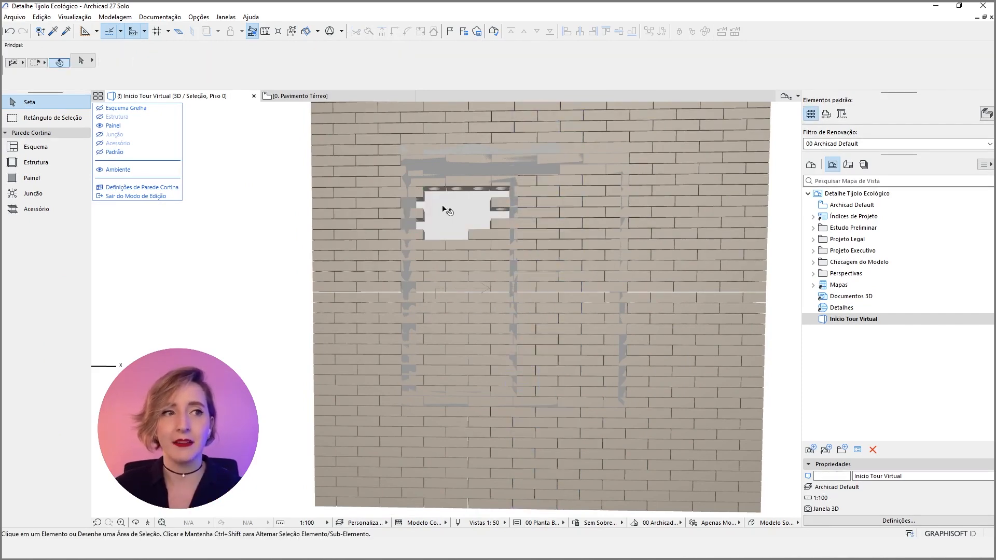
# Step: Select the remaining panels over the window and beam with a marquee, exclude bricks outside the opening, and delete the selected ones
pyautogui.click(46, 120)
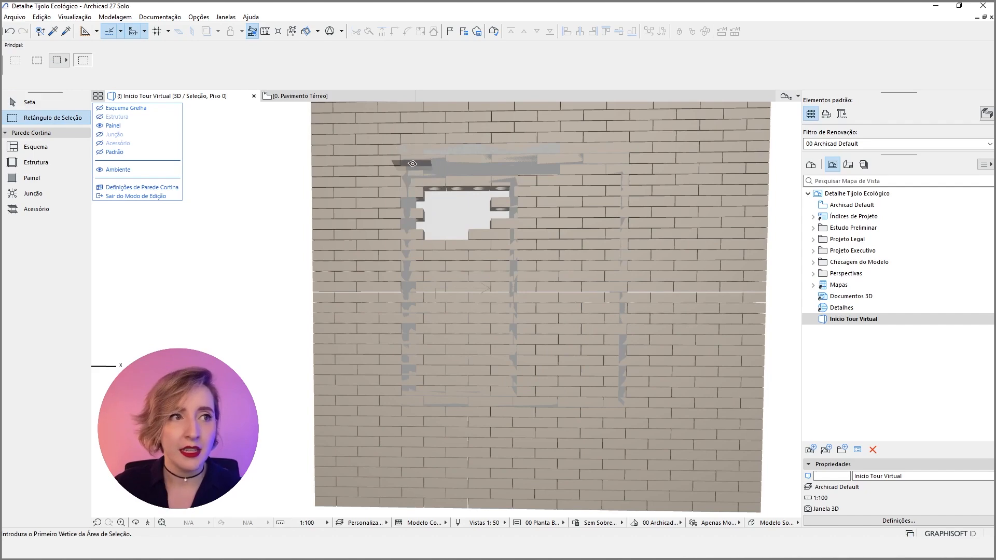
pyautogui.moveTo(408, 151); pyautogui.dragTo(619, 400)
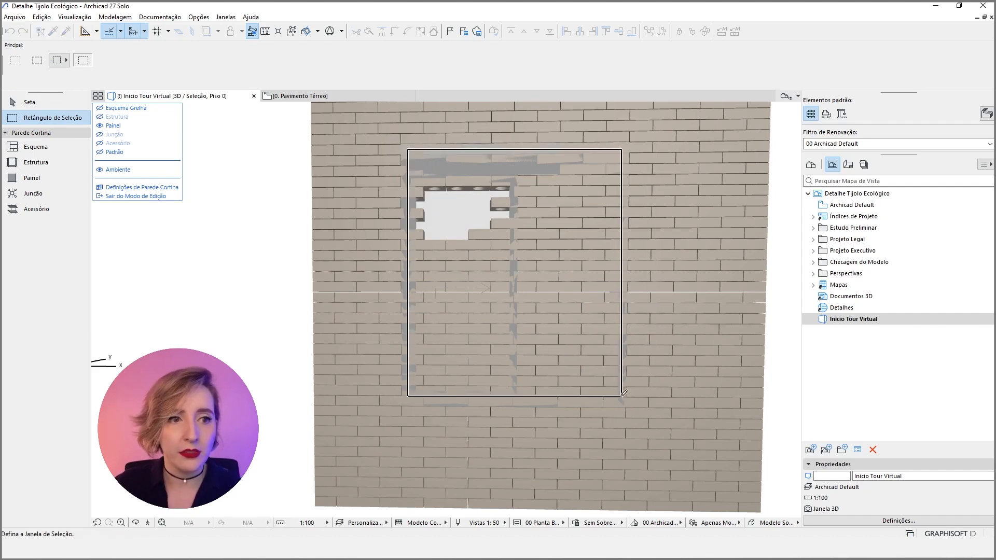
pyautogui.hotkey('ctrl', 'a')
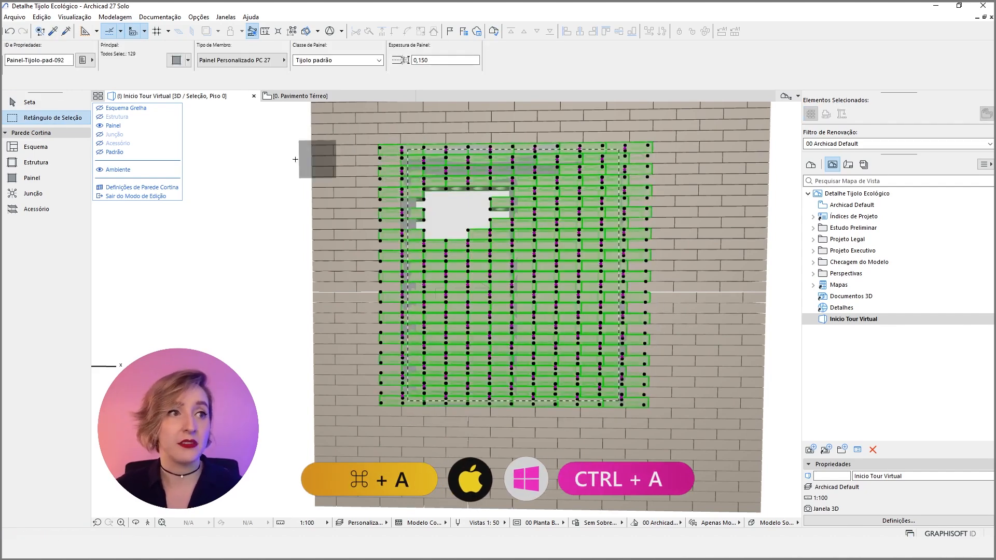
pyautogui.scroll(5, 395, 179)
pyautogui.keyDown('shift'); pyautogui.click(358, 243); pyautogui.keyUp('shift')
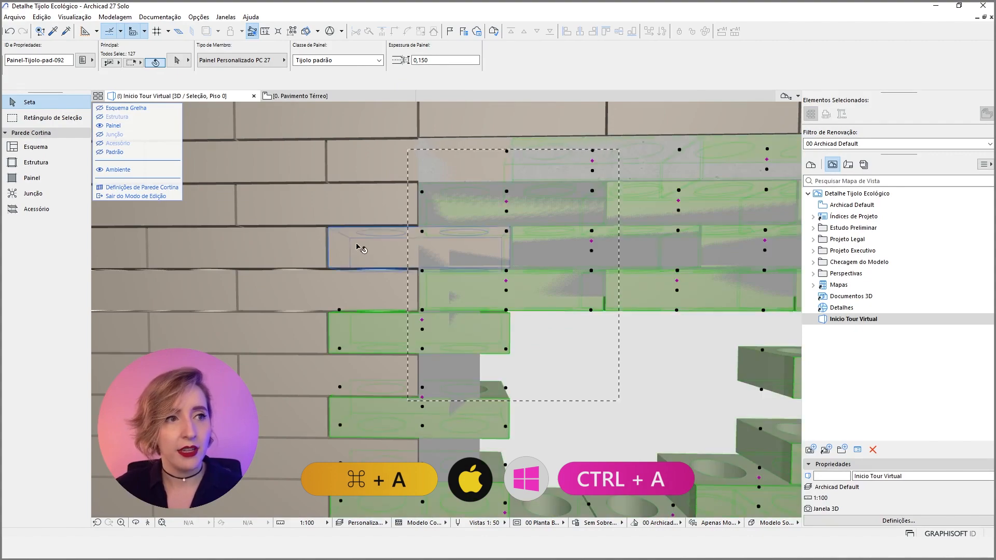
pyautogui.scroll(-4, 369, 218)
pyautogui.moveTo(626, 183); pyautogui.dragTo(500, 147, button='middle')
pyautogui.scroll(-2, 501, 147)
pyautogui.moveTo(478, 490); pyautogui.dragTo(491, 400, button='middle')
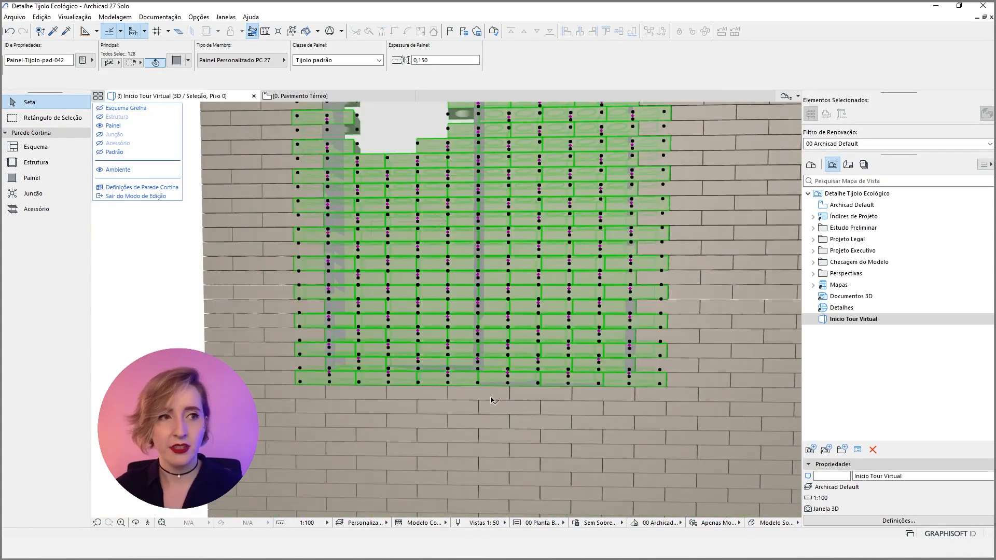
pyautogui.press('Delete')
pyautogui.scroll(-3, 358, 389)
pyautogui.keyDown('shift'); pyautogui.moveTo(358, 389); pyautogui.dragTo(509, 340, button='middle'); pyautogui.keyUp('shift')
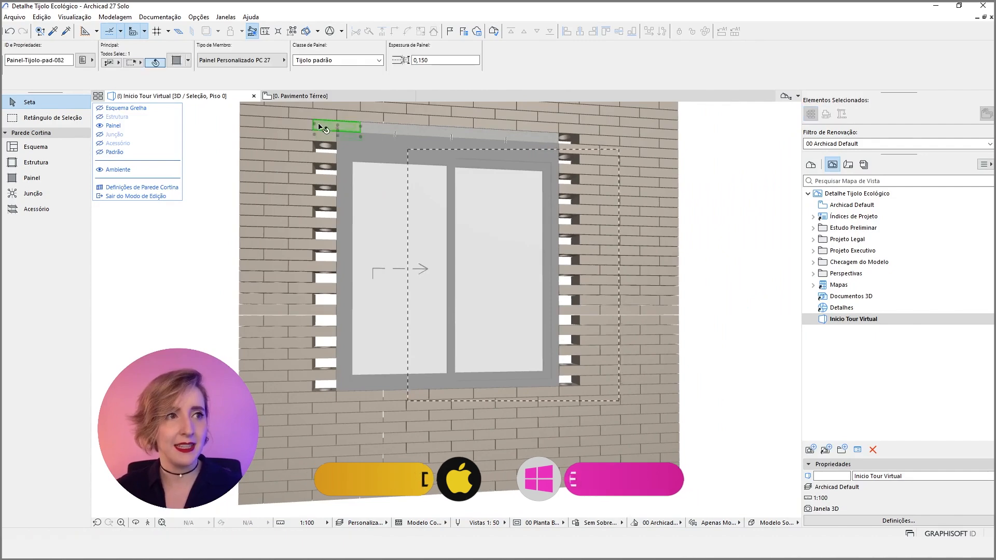
pyautogui.moveTo(463, 243); pyautogui.dragTo(480, 270, button='middle')
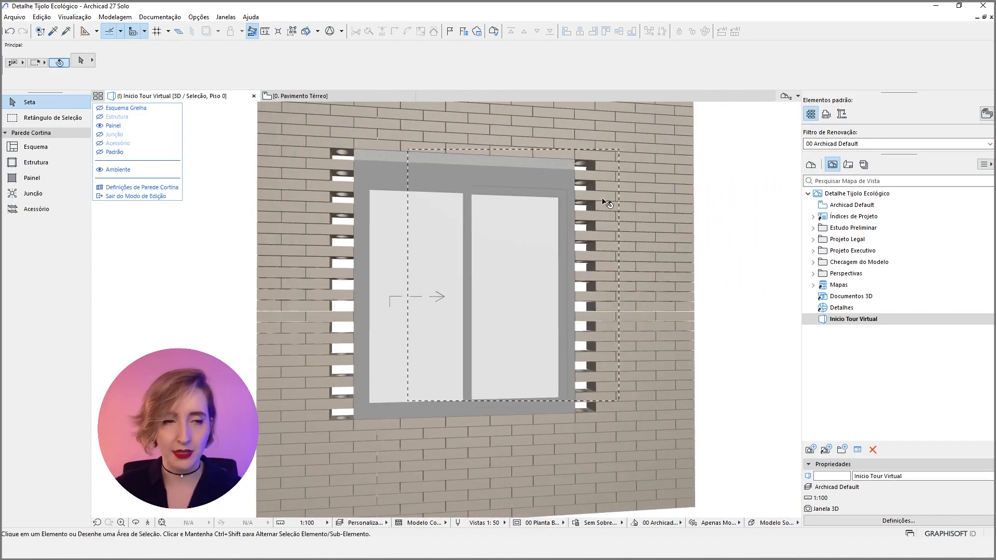
# Step: Draw vertical curtain wall frames with the Invisível member type and Divisões class along both side edges of the window opening
pyautogui.click(35, 163)
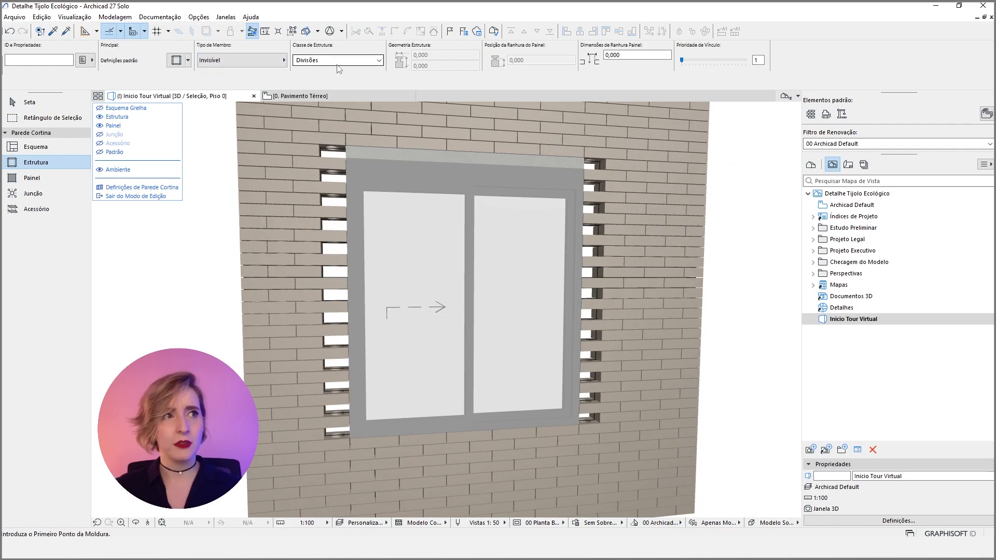
pyautogui.click(337, 61)
pyautogui.click(332, 69)
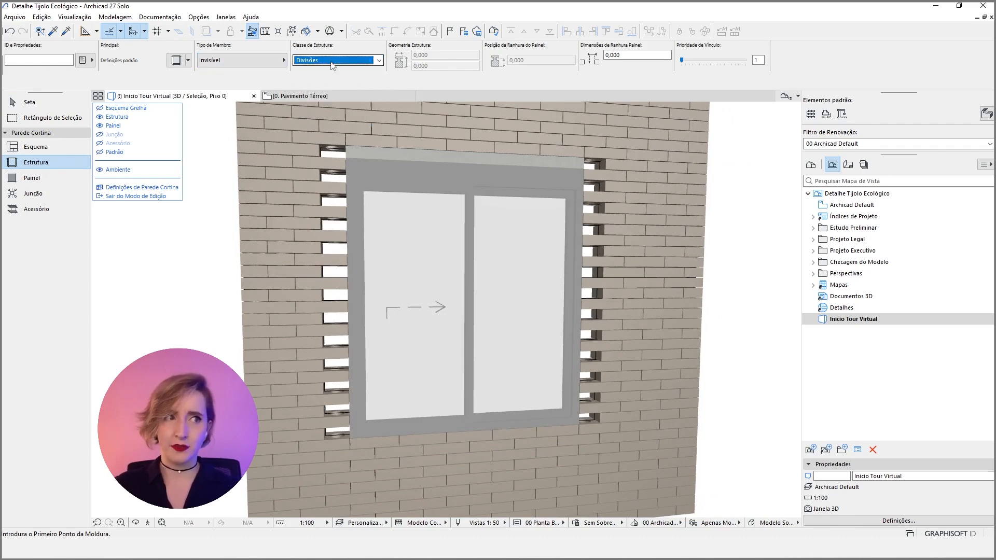
pyautogui.click(347, 146)
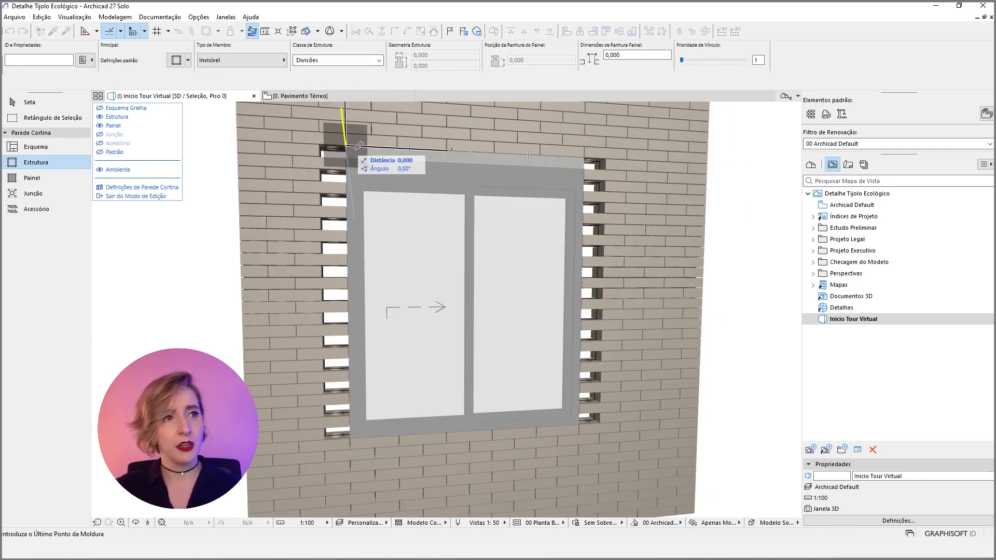
pyautogui.click(351, 432)
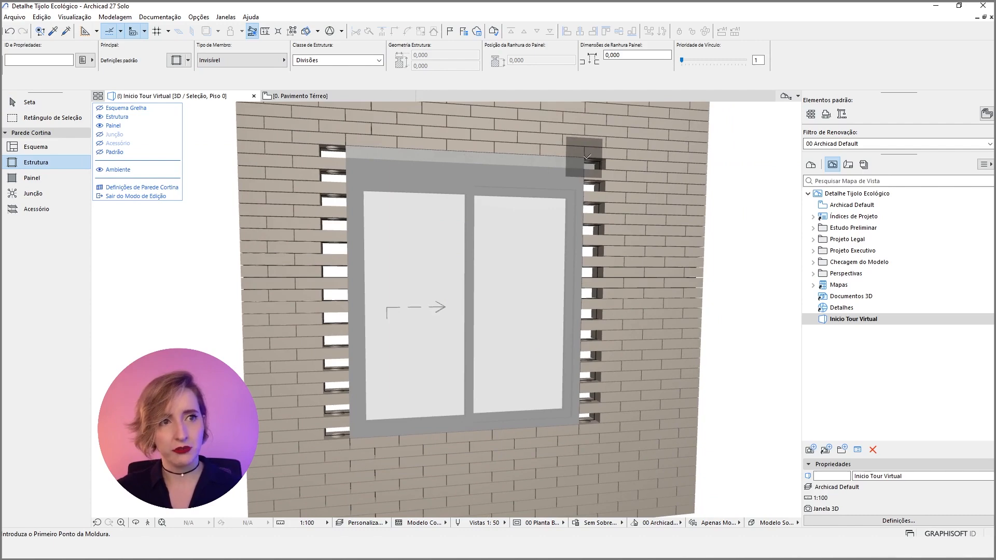
pyautogui.click(584, 159)
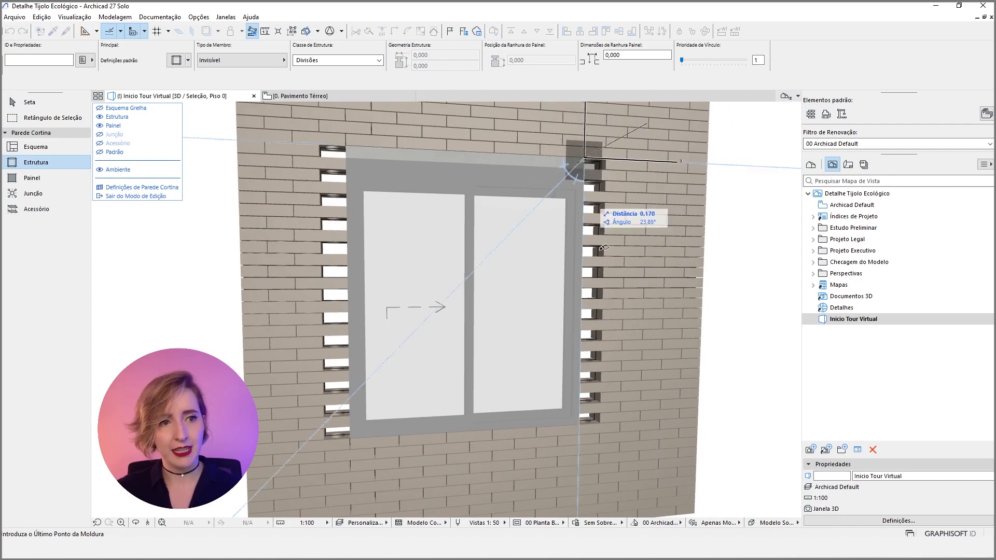
pyautogui.click(583, 419)
# Step: Place Painel Distinto panels in the empty half-brick cells along the window's side edges
pyautogui.click(30, 180)
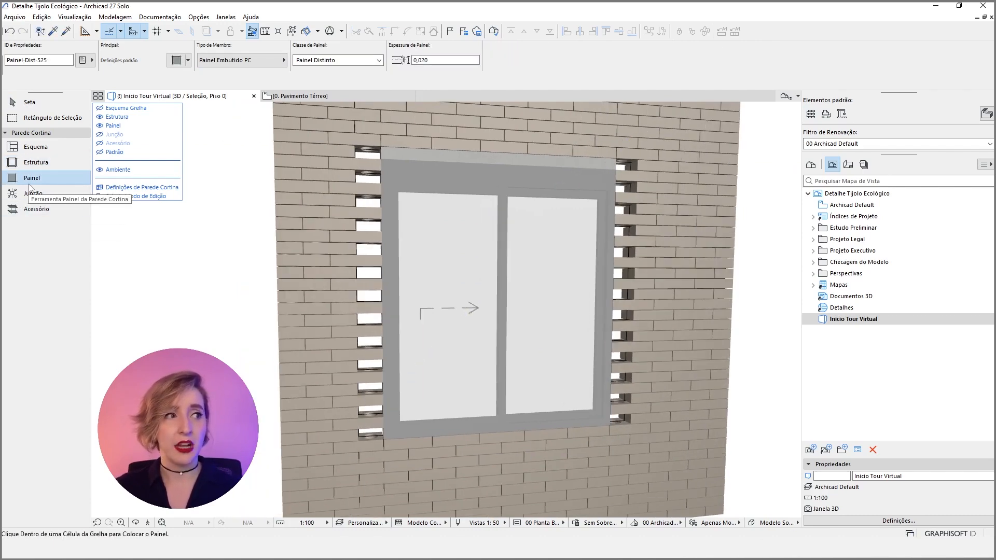
pyautogui.click(368, 154)
pyautogui.click(368, 177)
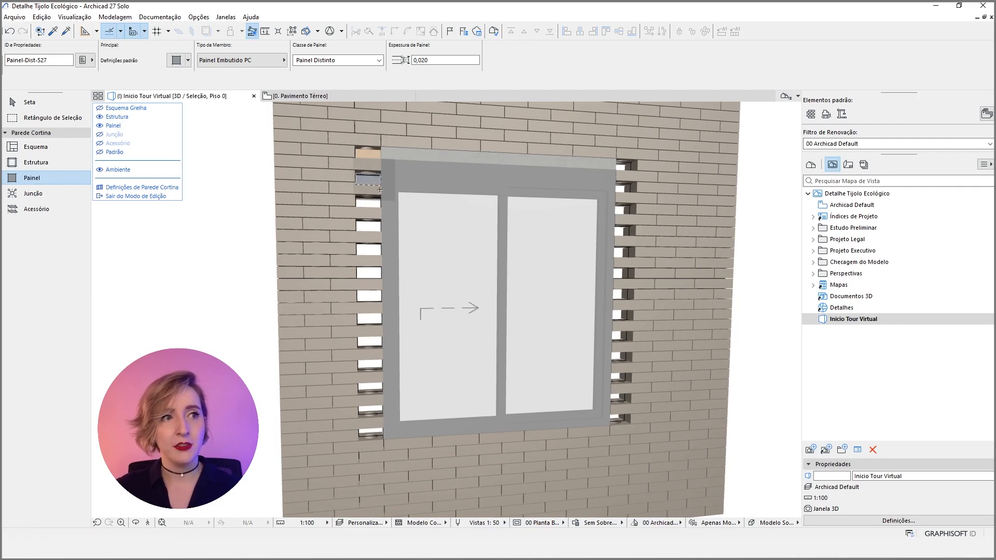
pyautogui.click(368, 200)
pyautogui.click(368, 225)
pyautogui.click(369, 251)
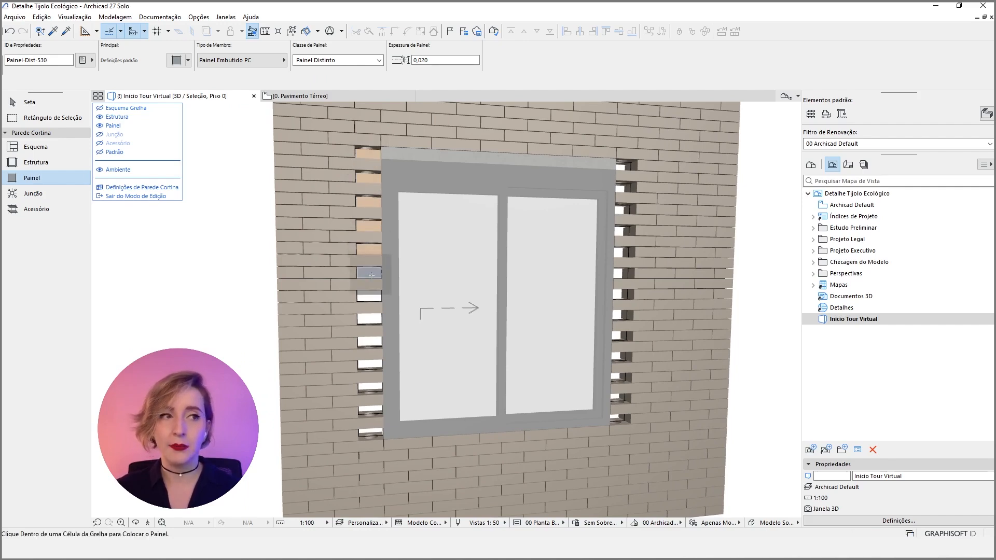
pyautogui.click(372, 275)
pyautogui.click(375, 319)
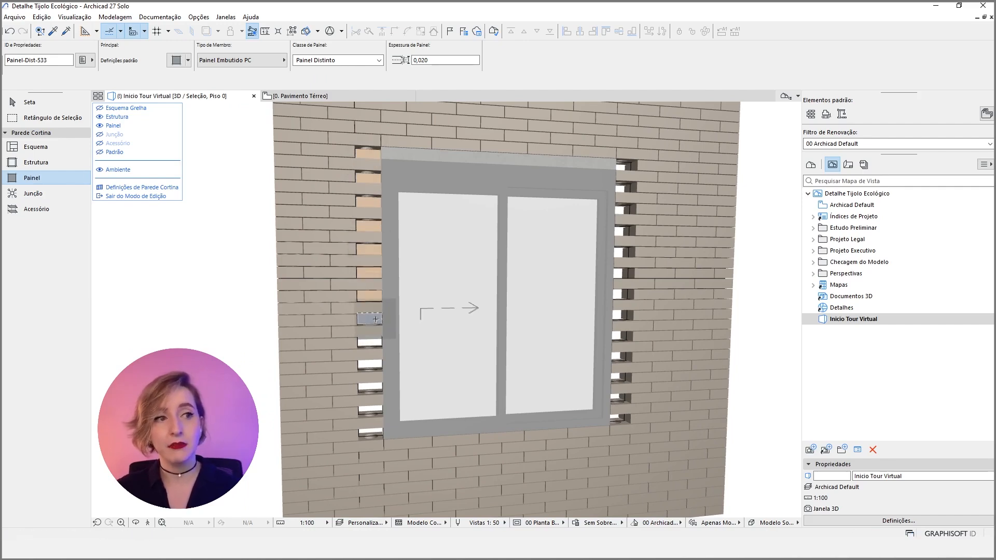
pyautogui.click(377, 325)
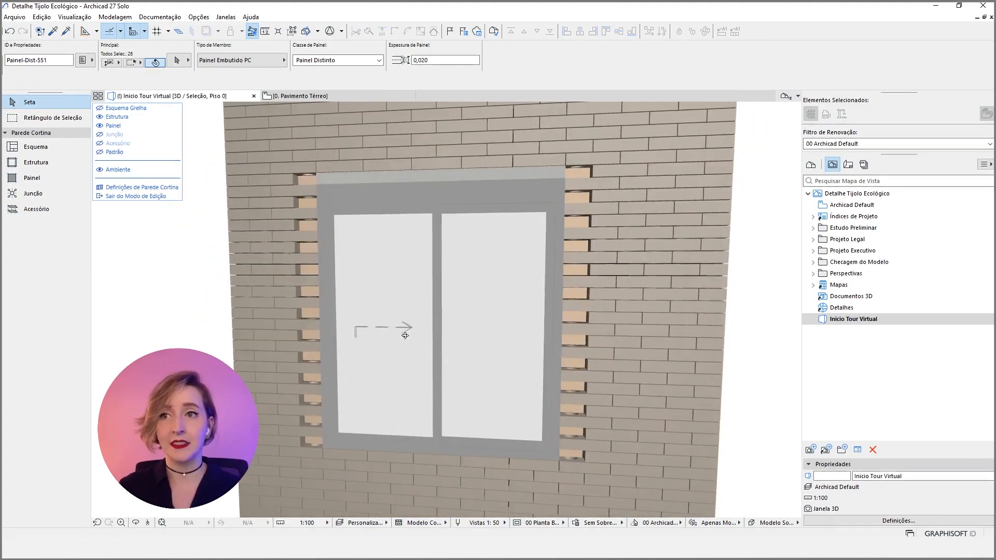
# Step: Change the new infill panels beside the window to Painel Personalizado PC 27 with the Meio tijolo panel and 0,150 thickness
pyautogui.keyDown('shift'); pyautogui.moveTo(405, 336); pyautogui.dragTo(422, 326, button='middle'); pyautogui.keyUp('shift')
pyautogui.click(177, 61)
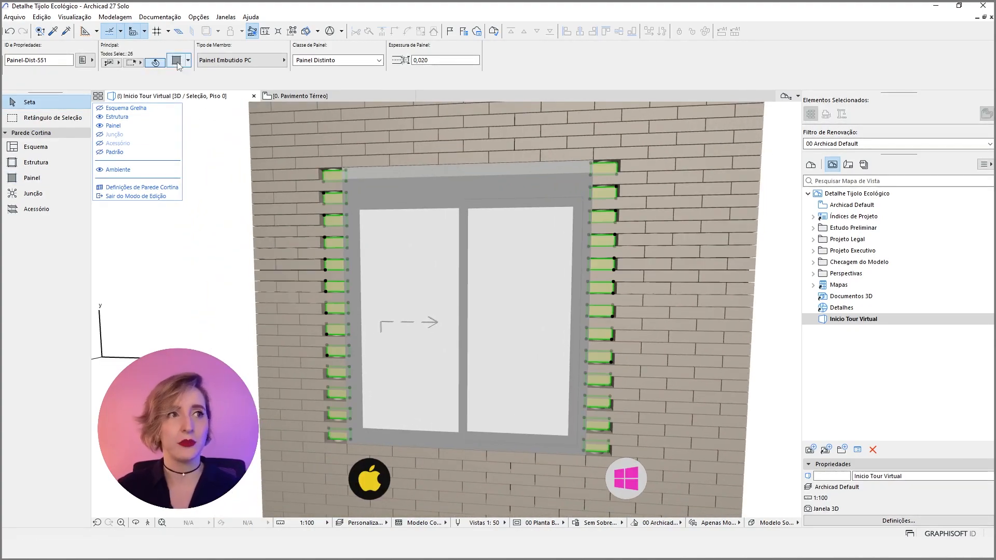
pyautogui.click(446, 125)
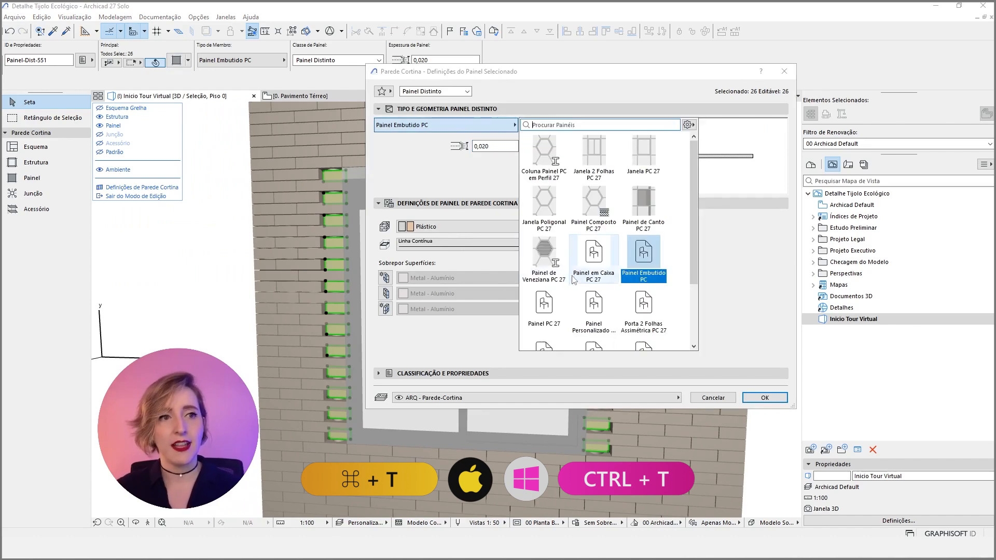
pyautogui.scroll(-3, 589, 239)
pyautogui.click(594, 220)
pyautogui.click(732, 256)
pyautogui.click(537, 235)
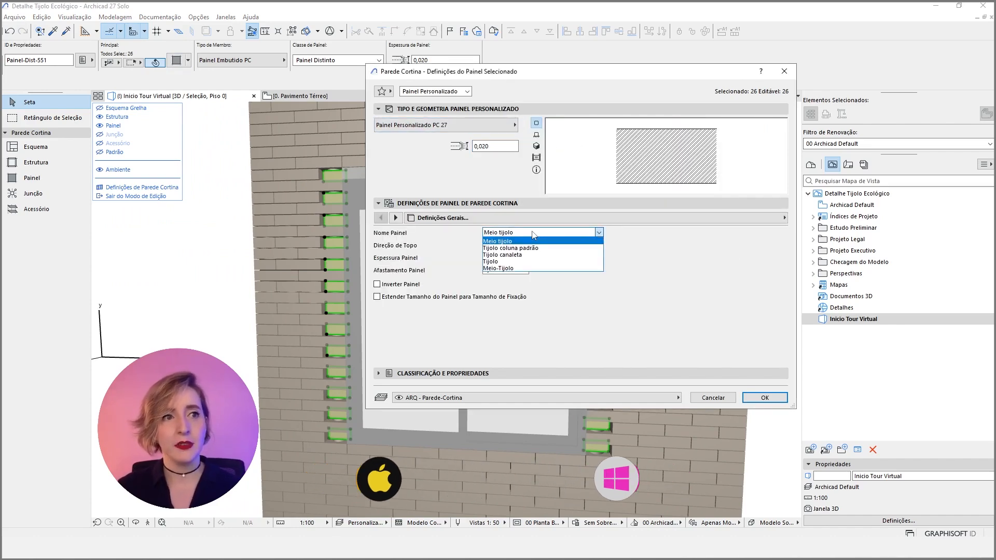
pyautogui.click(690, 292)
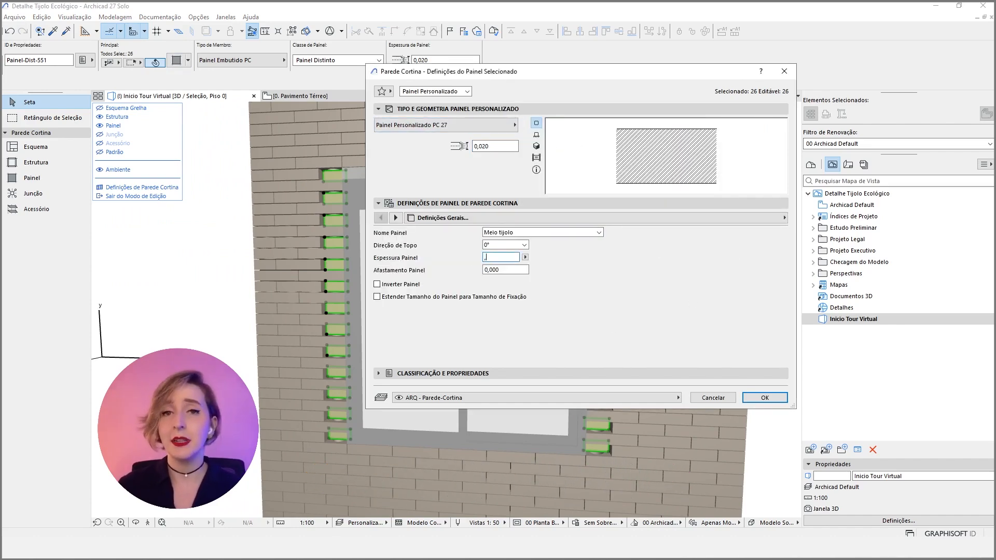
pyautogui.press('Tab')
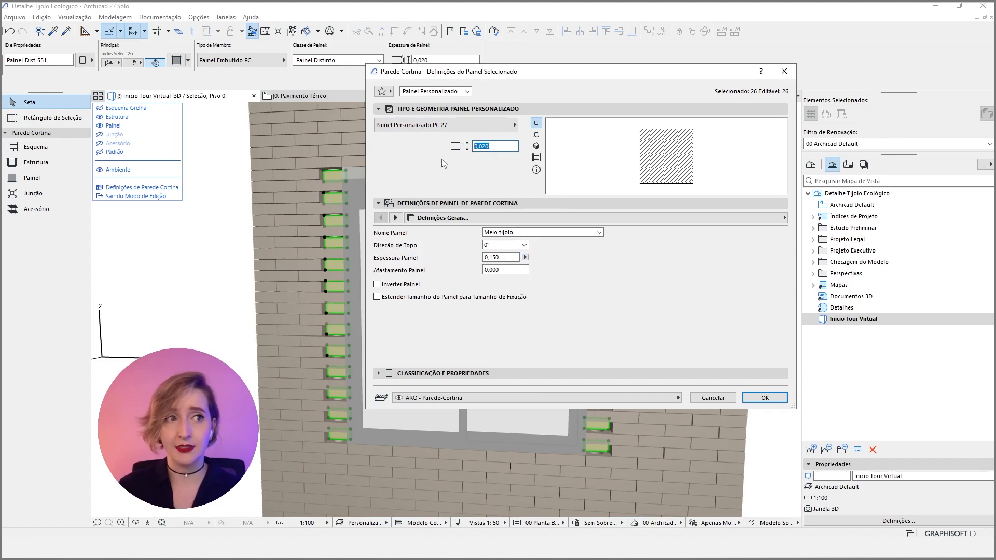
pyautogui.write(',15')
pyautogui.press('Tab')
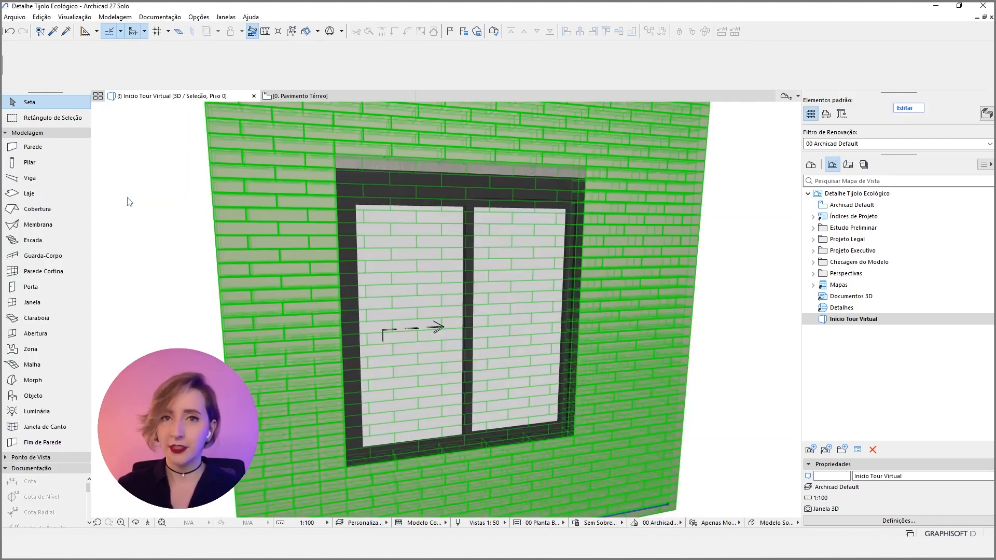
# Step: Inspect the finished brick wall around the window in 3D and open the ground floor plan
pyautogui.click(364, 338)
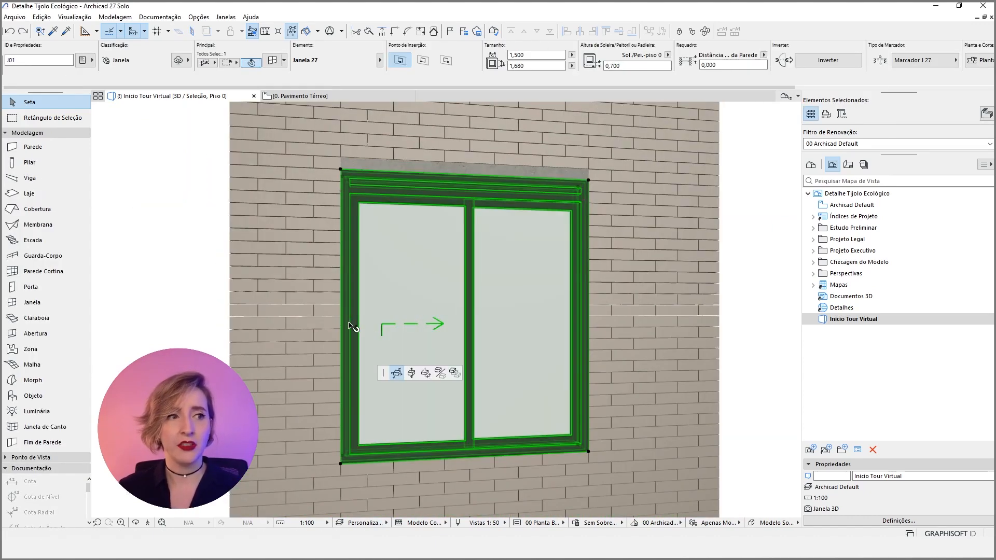
pyautogui.keyDown('shift'); pyautogui.moveTo(628, 331); pyautogui.dragTo(391, 356, button='middle'); pyautogui.keyUp('shift')
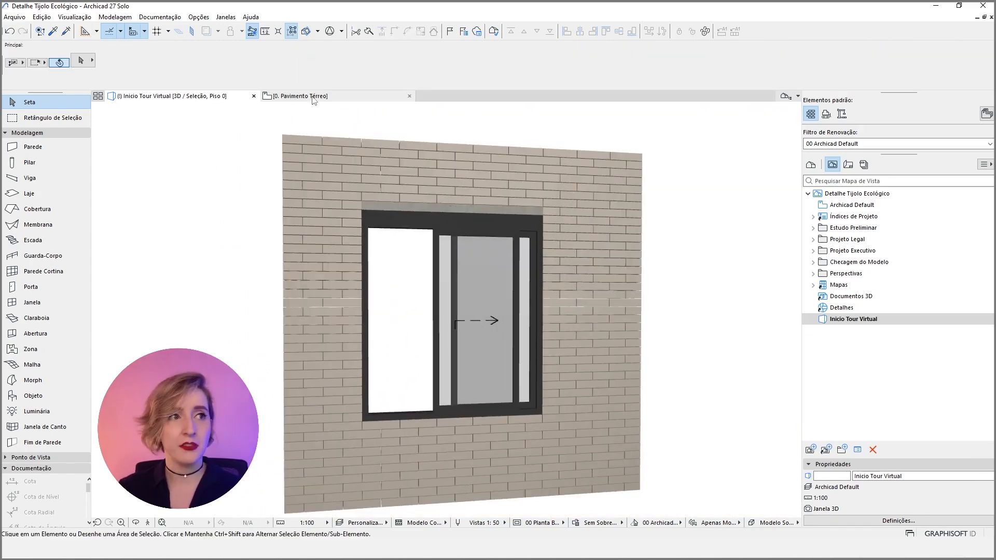
pyautogui.click(314, 96)
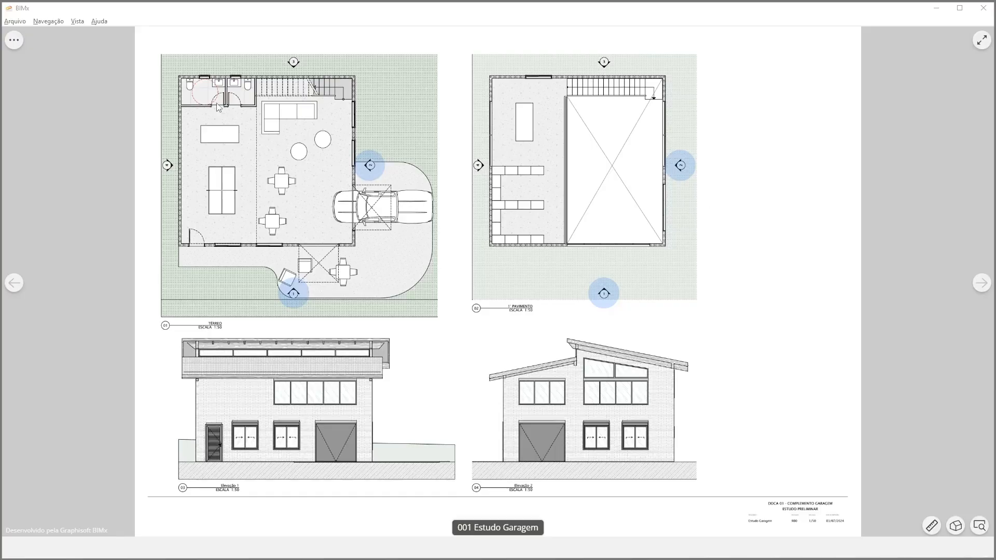
# Step: Switch to BIMx and examine the ground floor plan on the 001 Estudo Garagem layout up close
pyautogui.scroll(8, 218, 108)
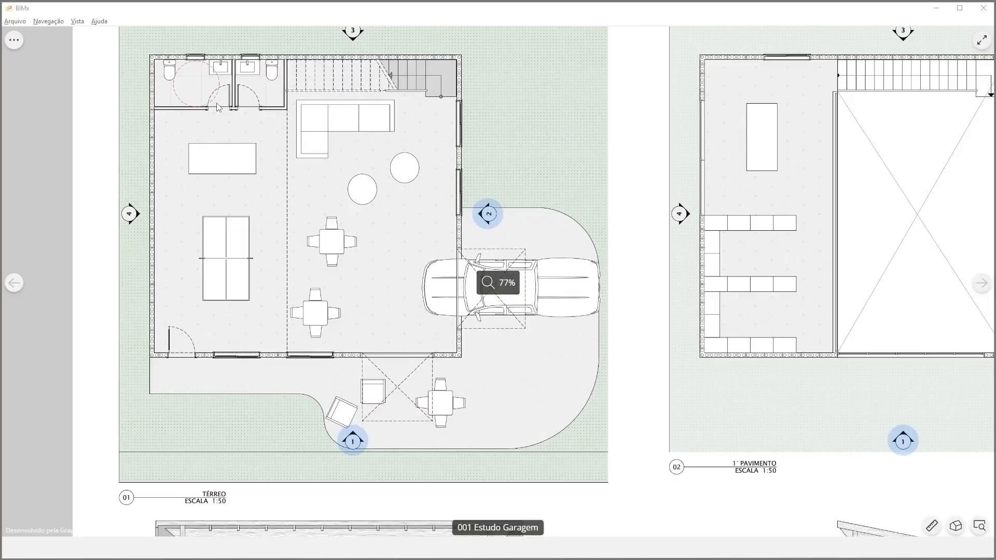